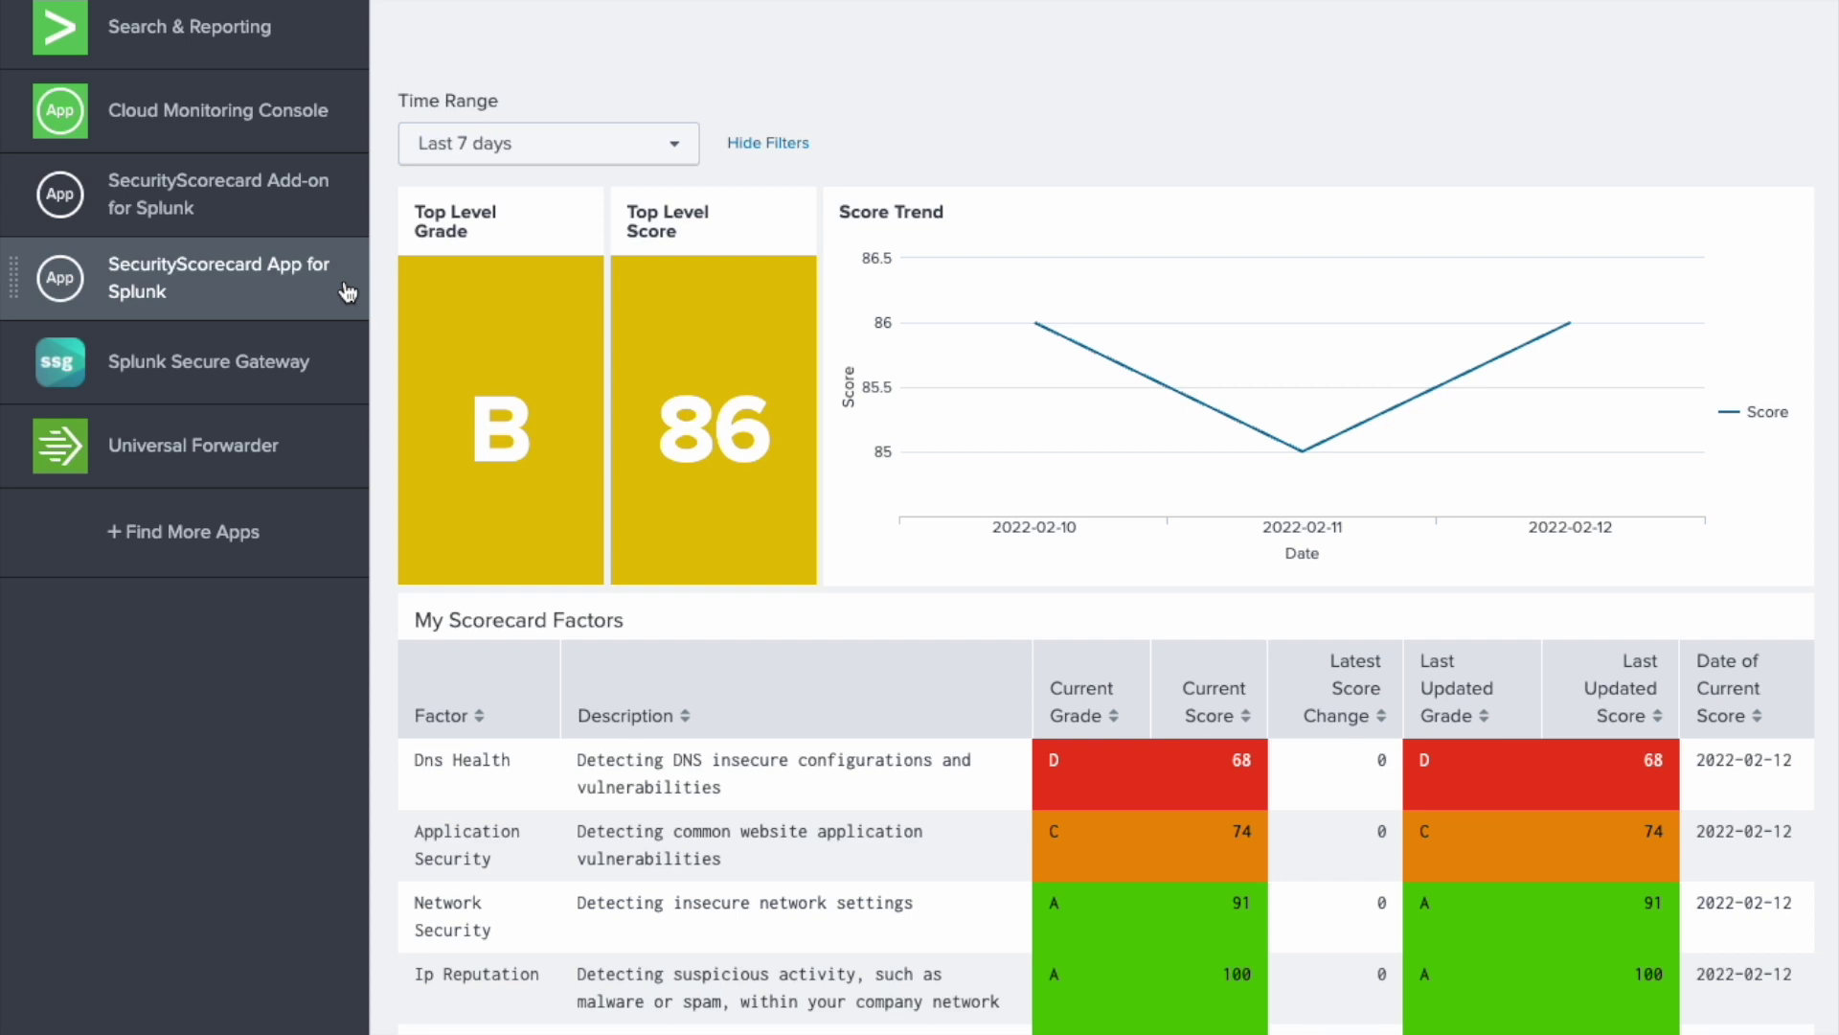
# - Expand SecurityScorecard_input in the add-on's inputs to show its API URL, severities and splunk.com domain
pyautogui.click(310, 218)
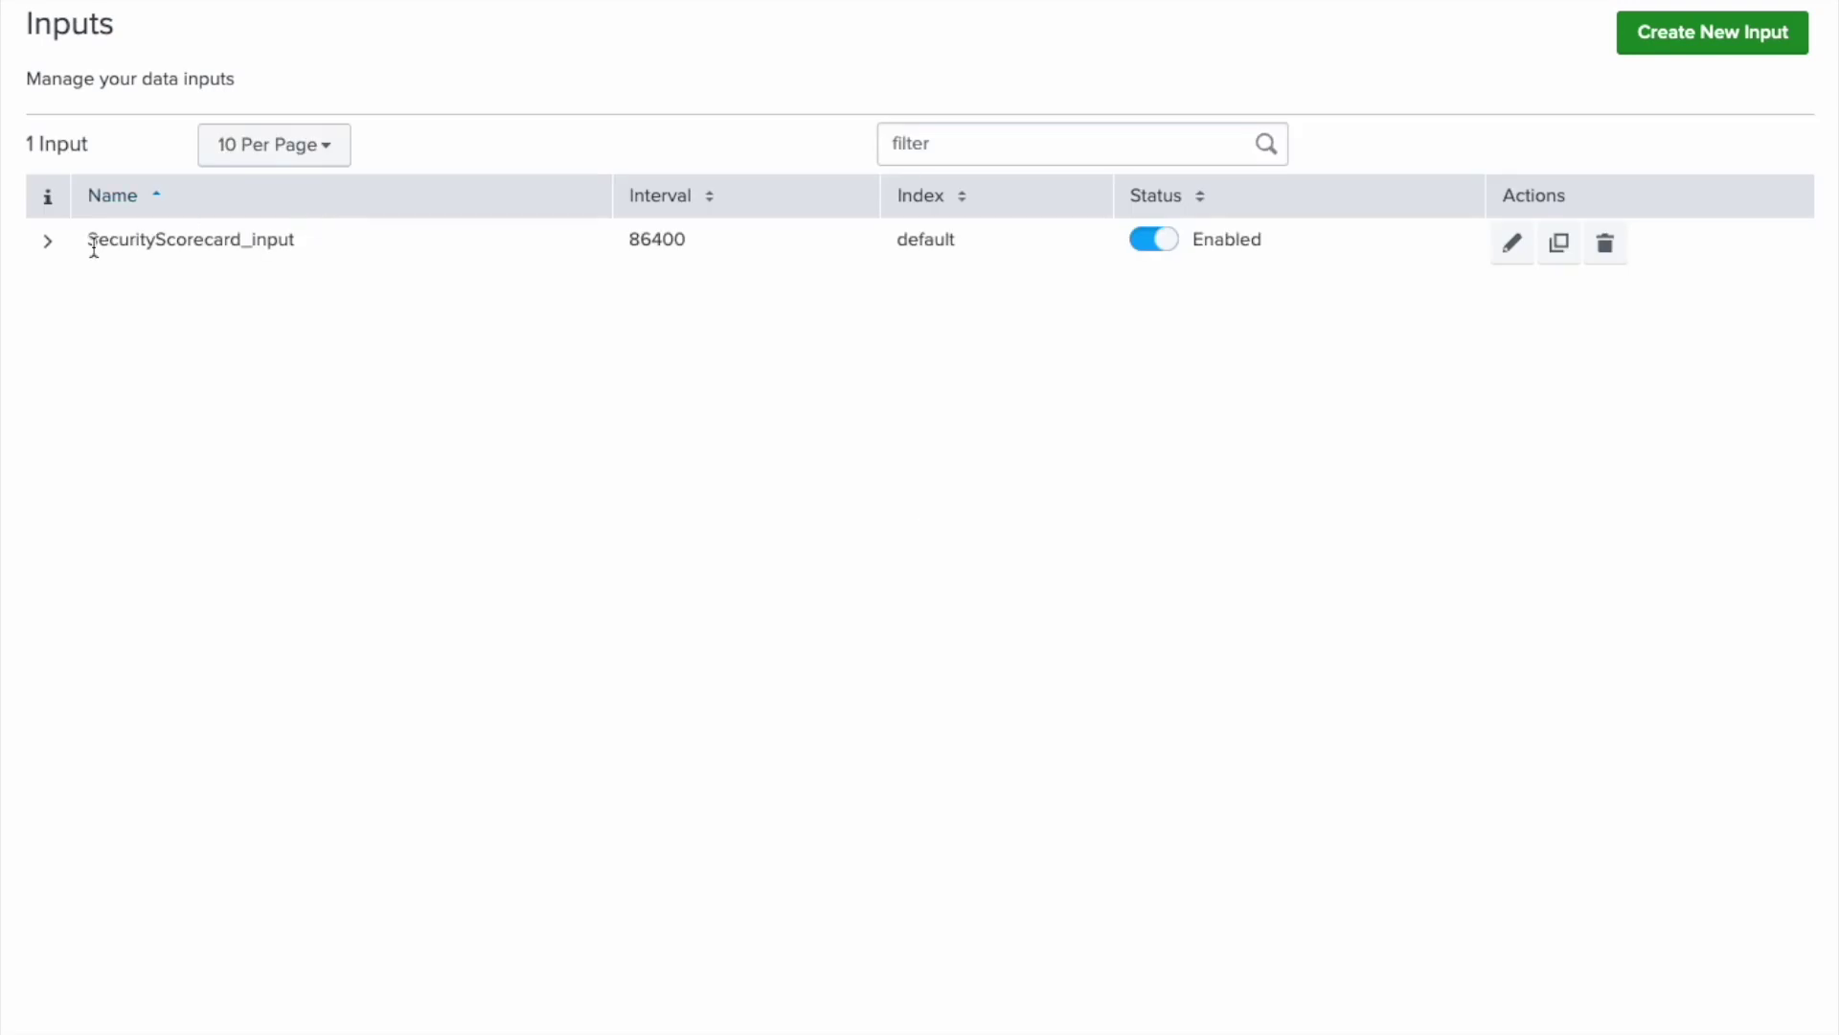
pyautogui.click(48, 242)
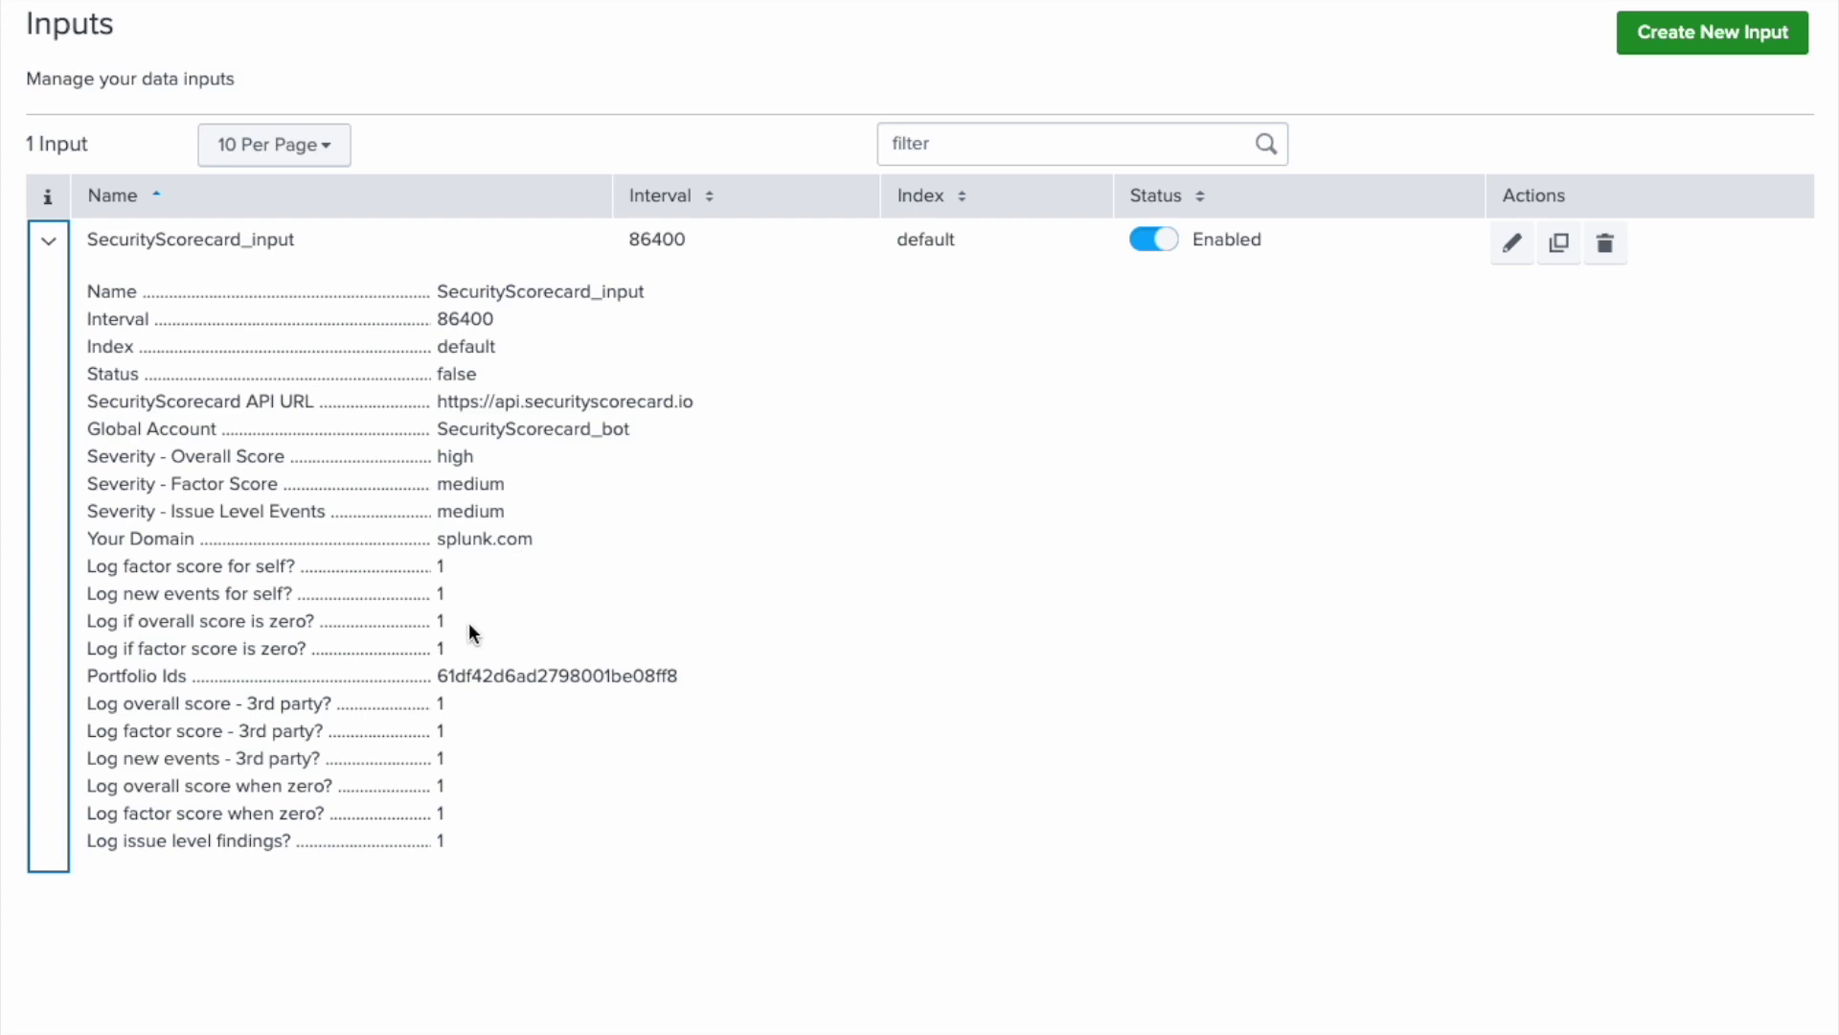
# - On the Search page, set the time range to Last 7 days
pyautogui.click(335, 2)
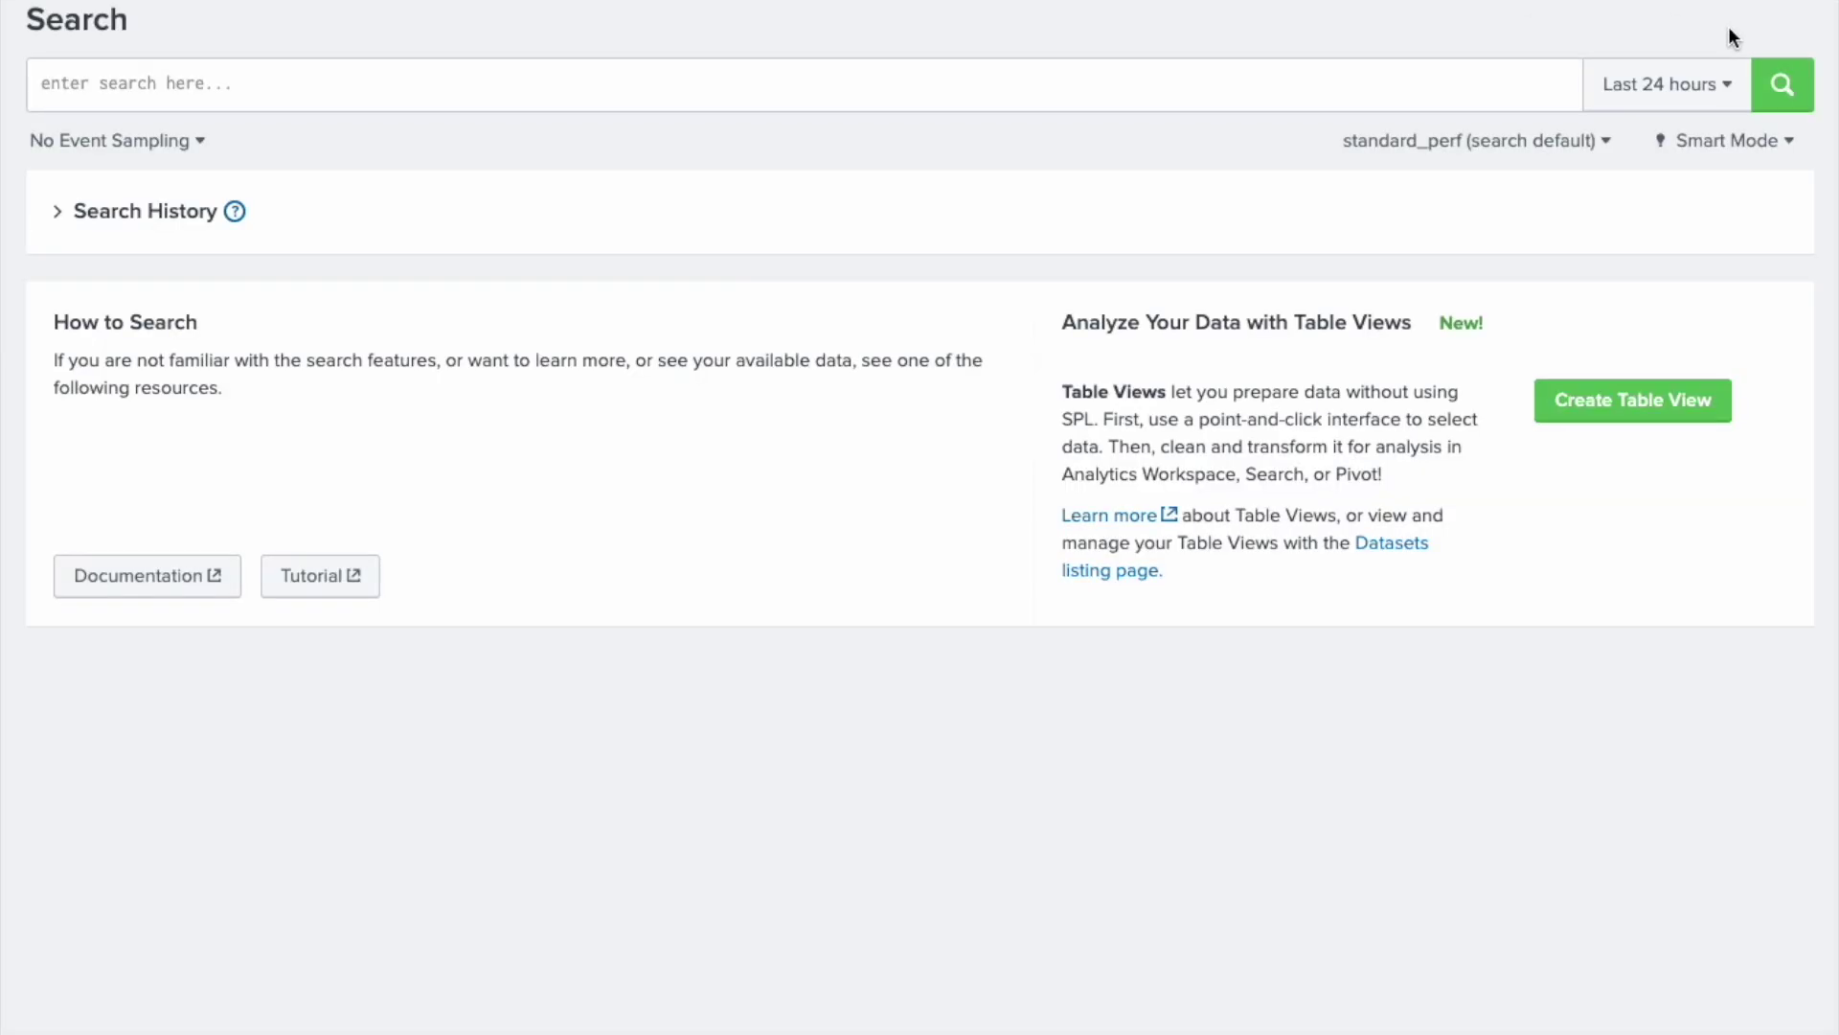
pyautogui.click(1695, 86)
pyautogui.click(1241, 343)
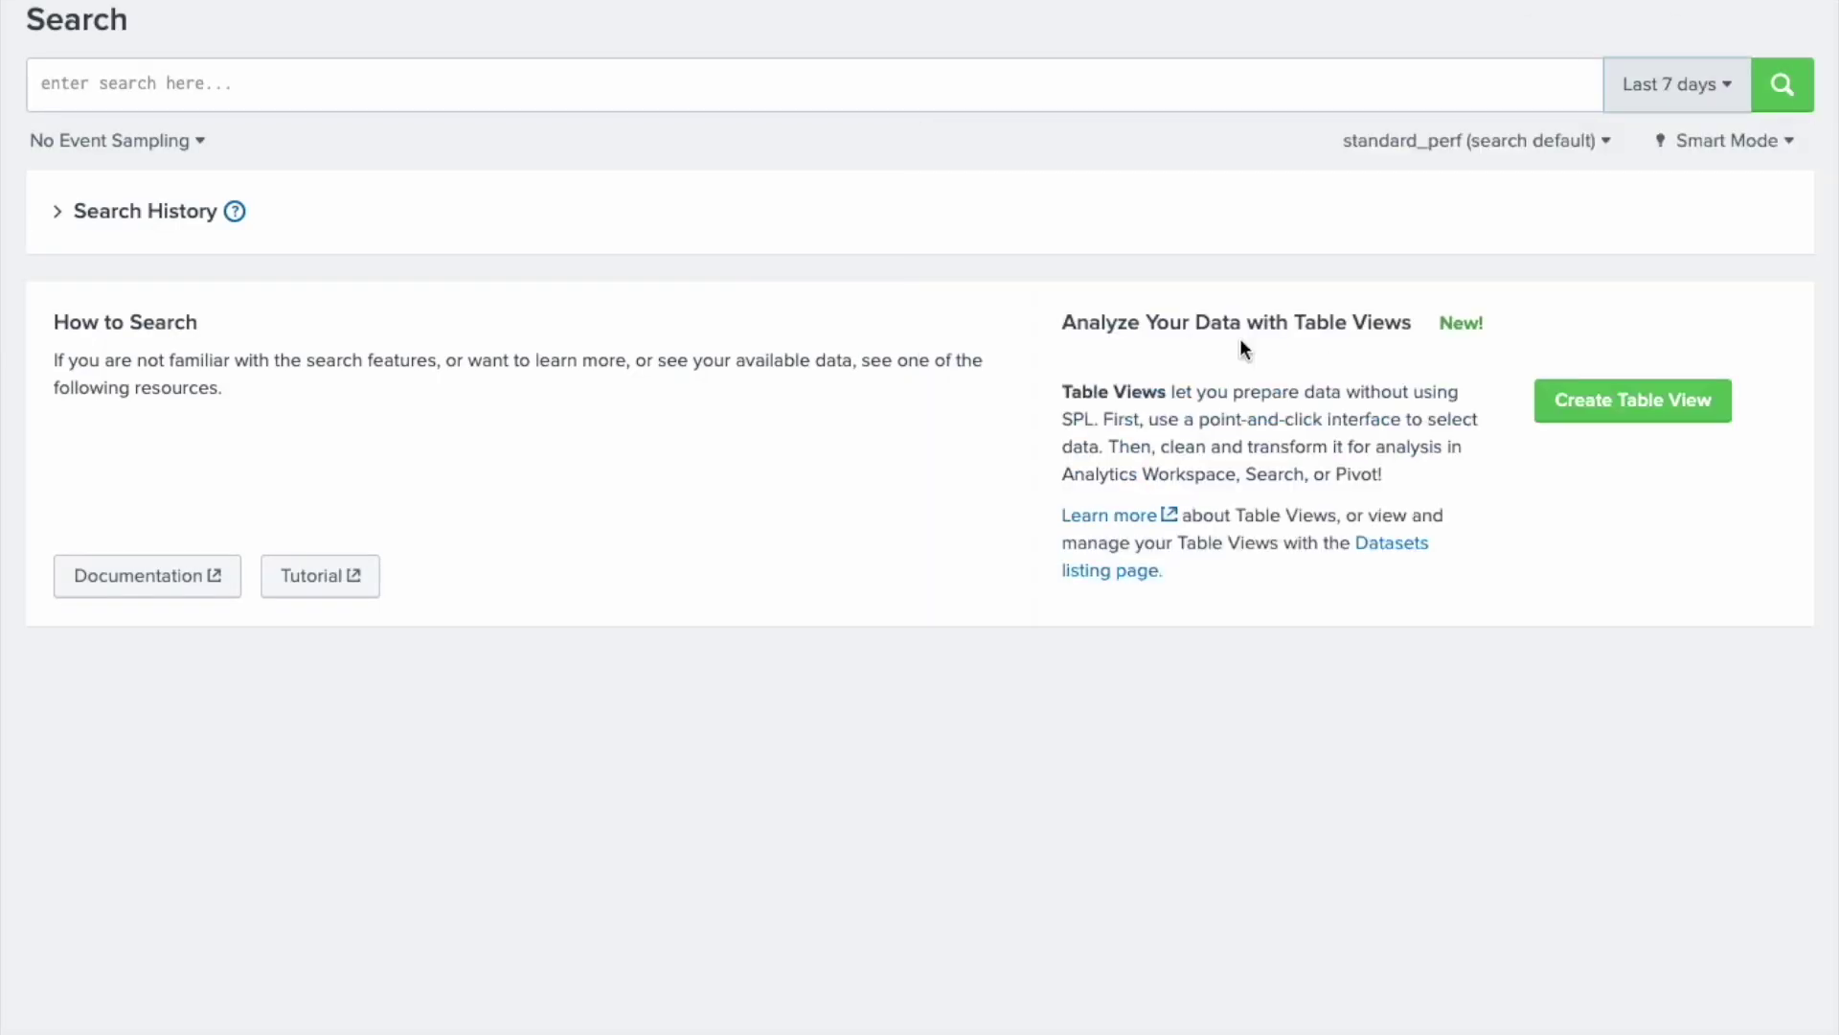
# - Search for splunk.com, then for splunk.com scorechange
pyautogui.click(212, 86)
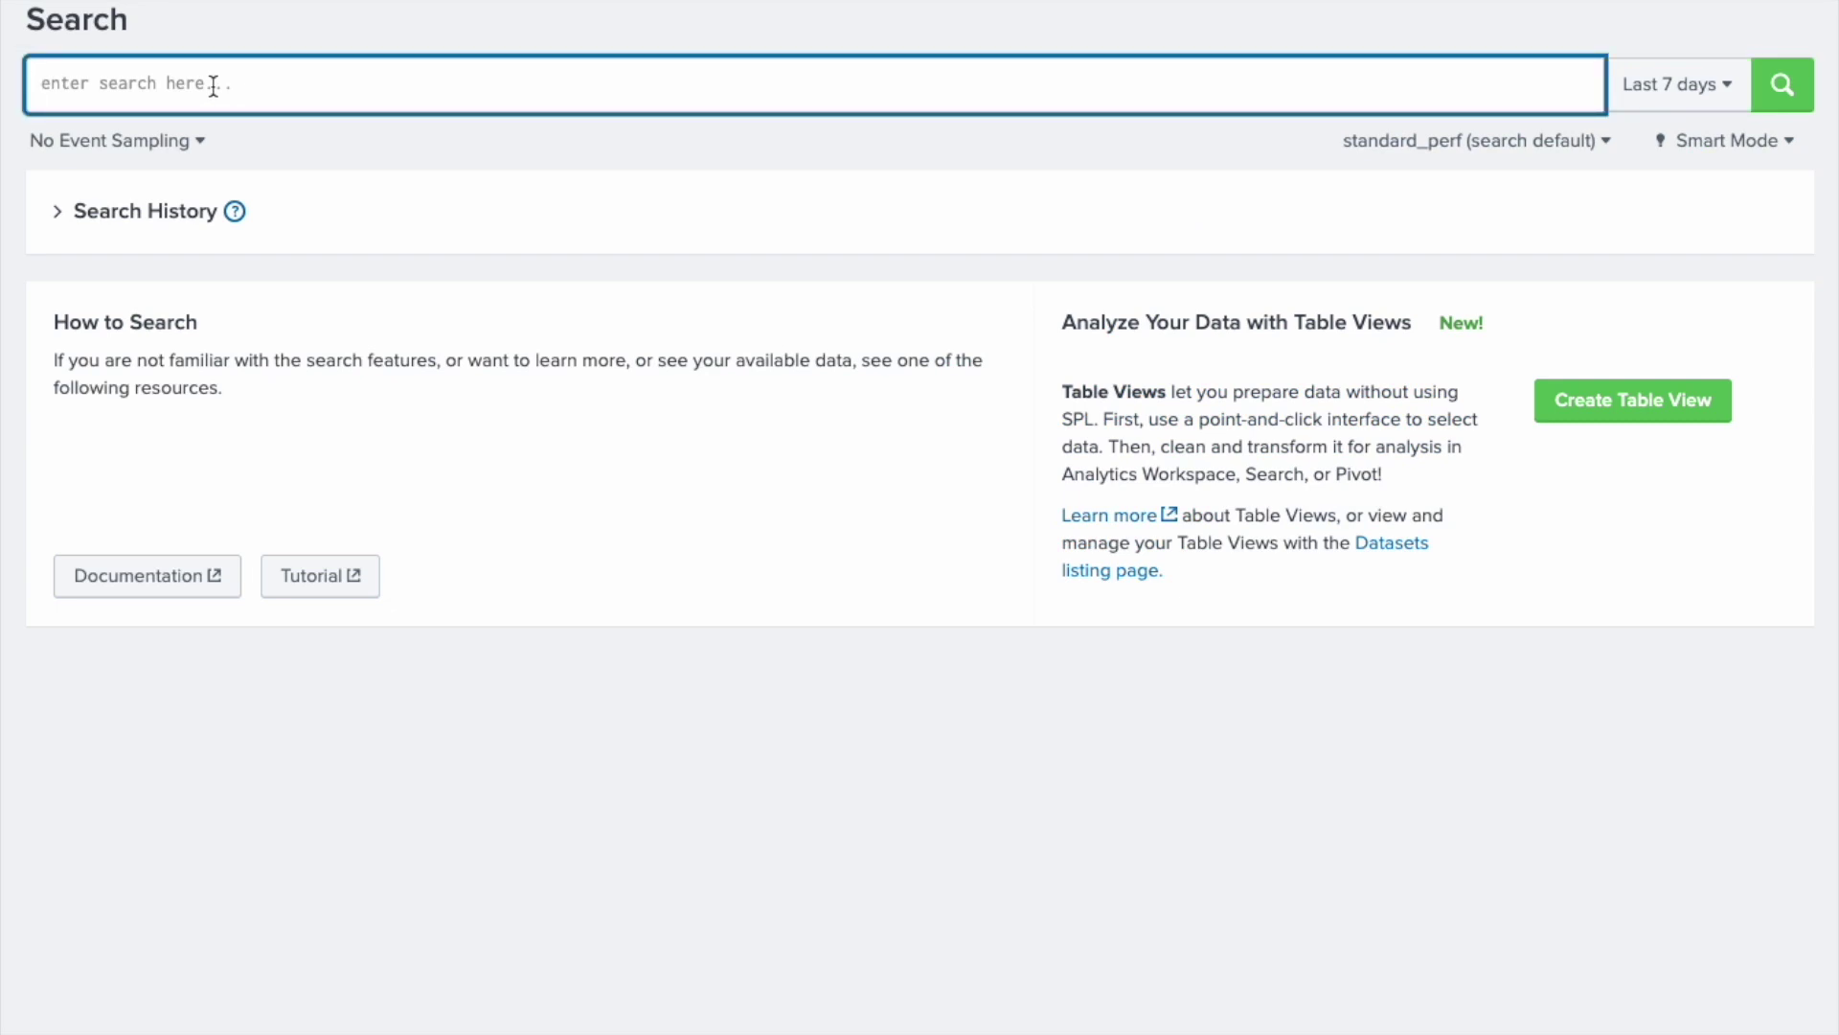
pyautogui.write('sl')
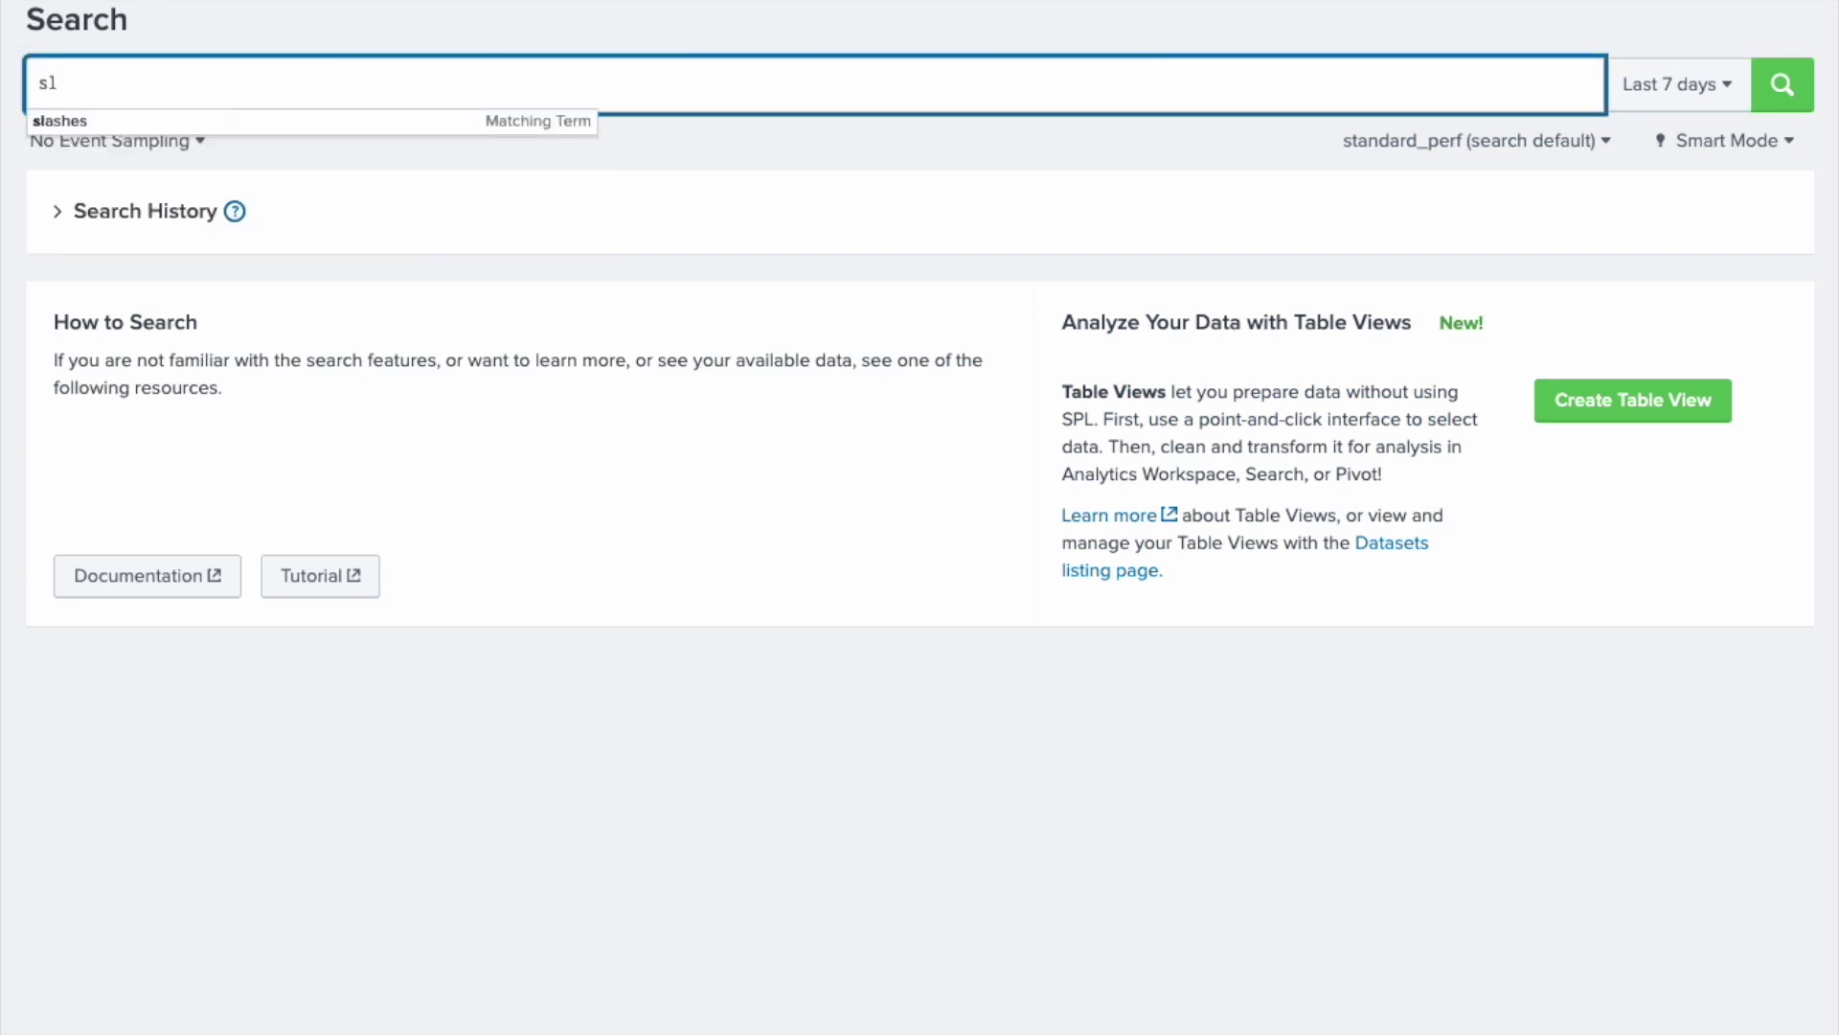
pyautogui.press('BackSpace')
pyautogui.write('plunk.com')
pyautogui.press('Return')
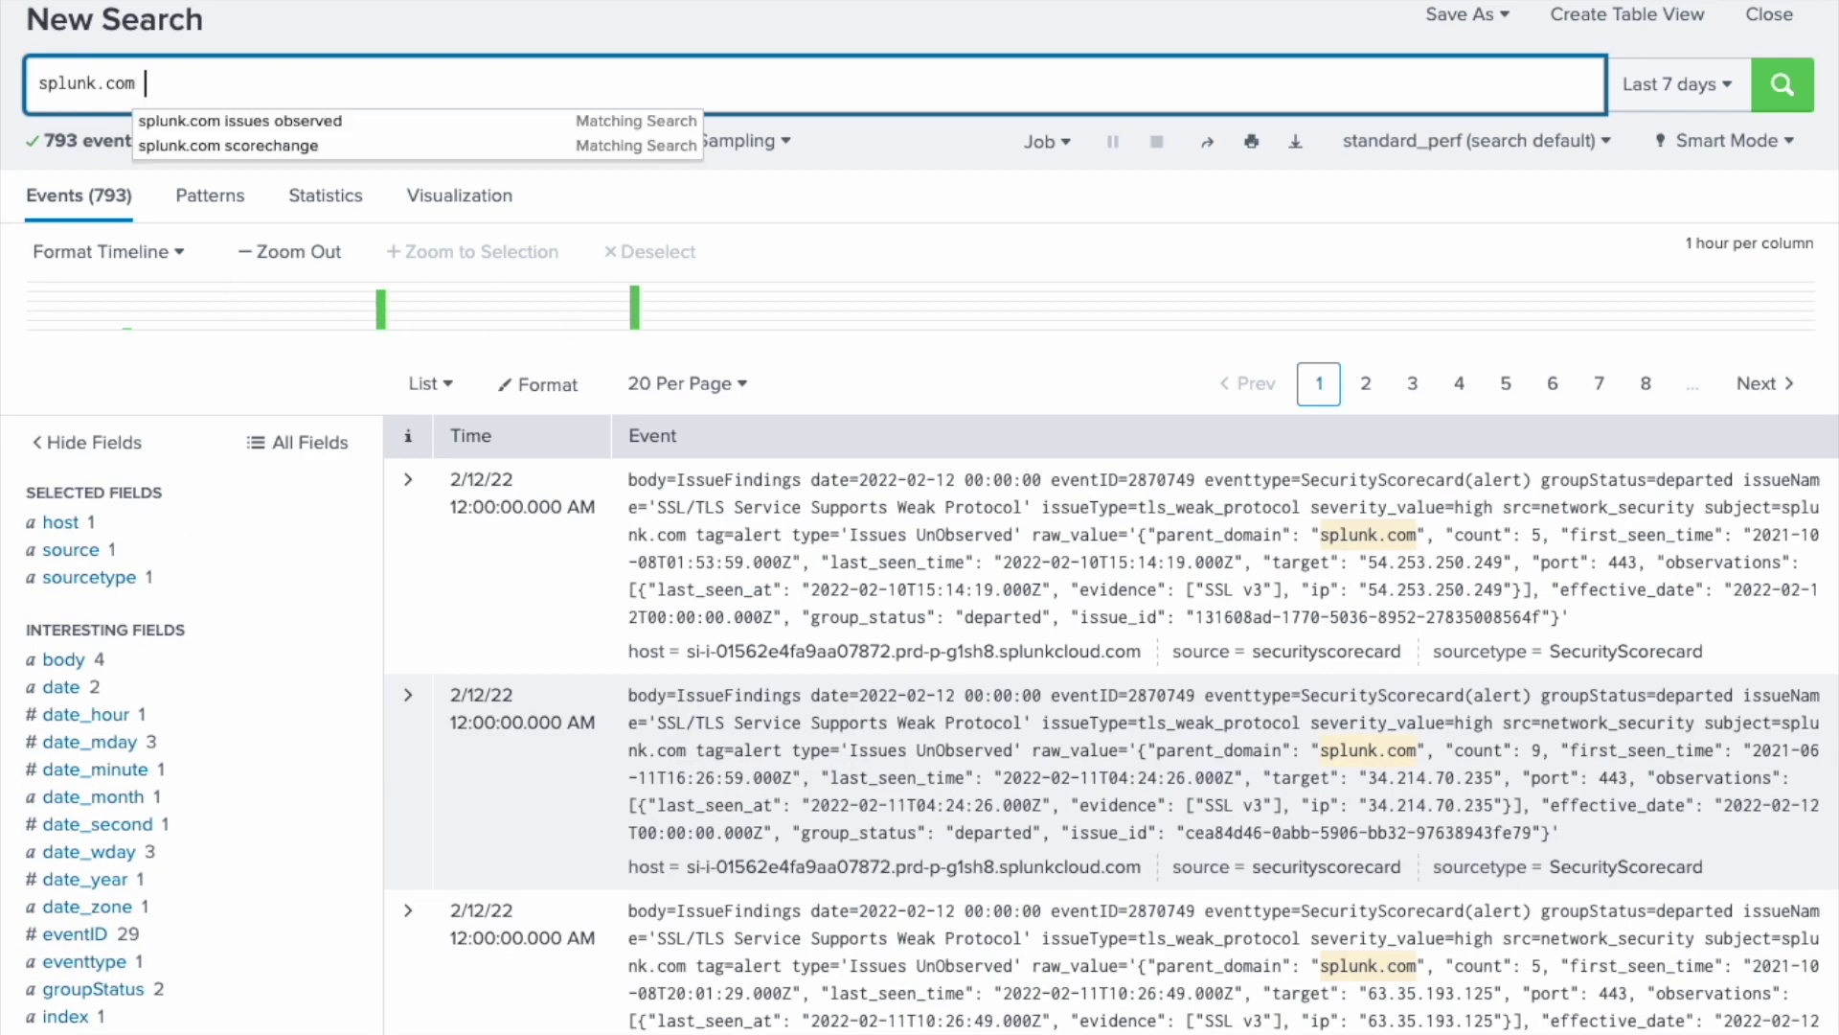
pyautogui.write('scorechange')
pyautogui.press('Return')
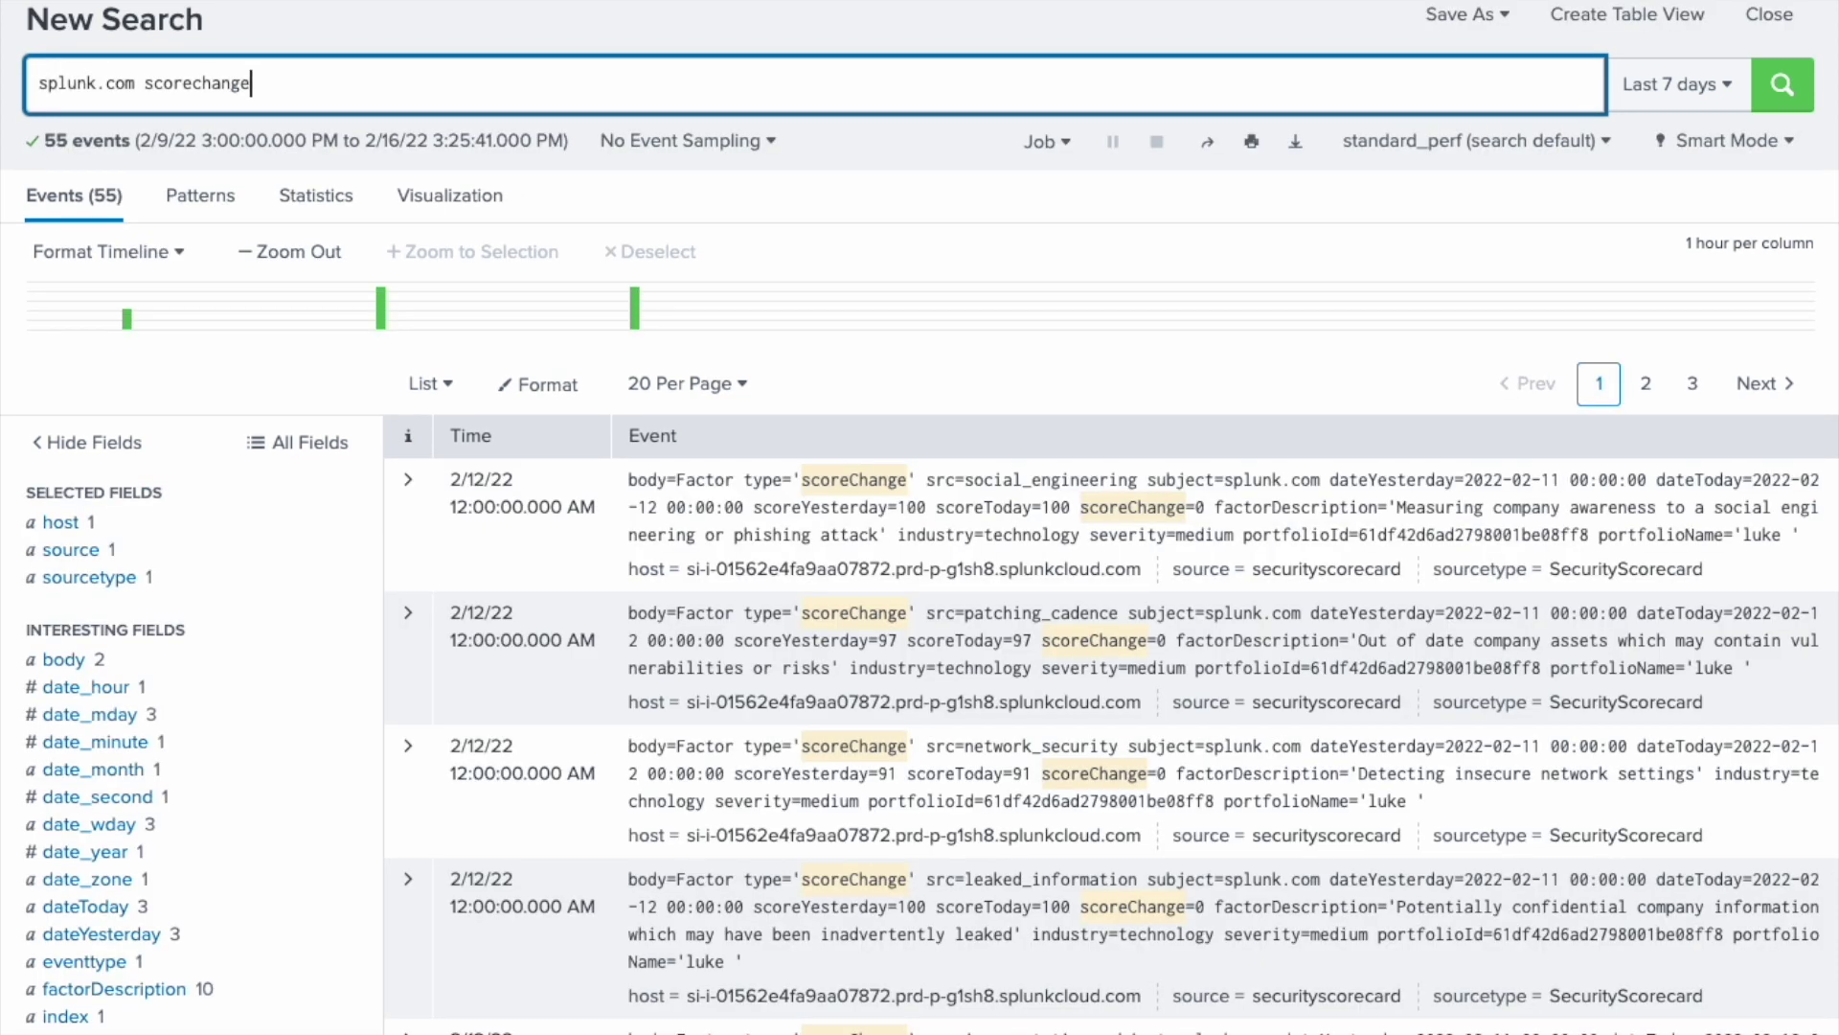
# - Change the query to splunk.com issues observed and review the 350 results
pyautogui.hotkey('ctrl', 'BackSpace')
pyautogui.write('issu')
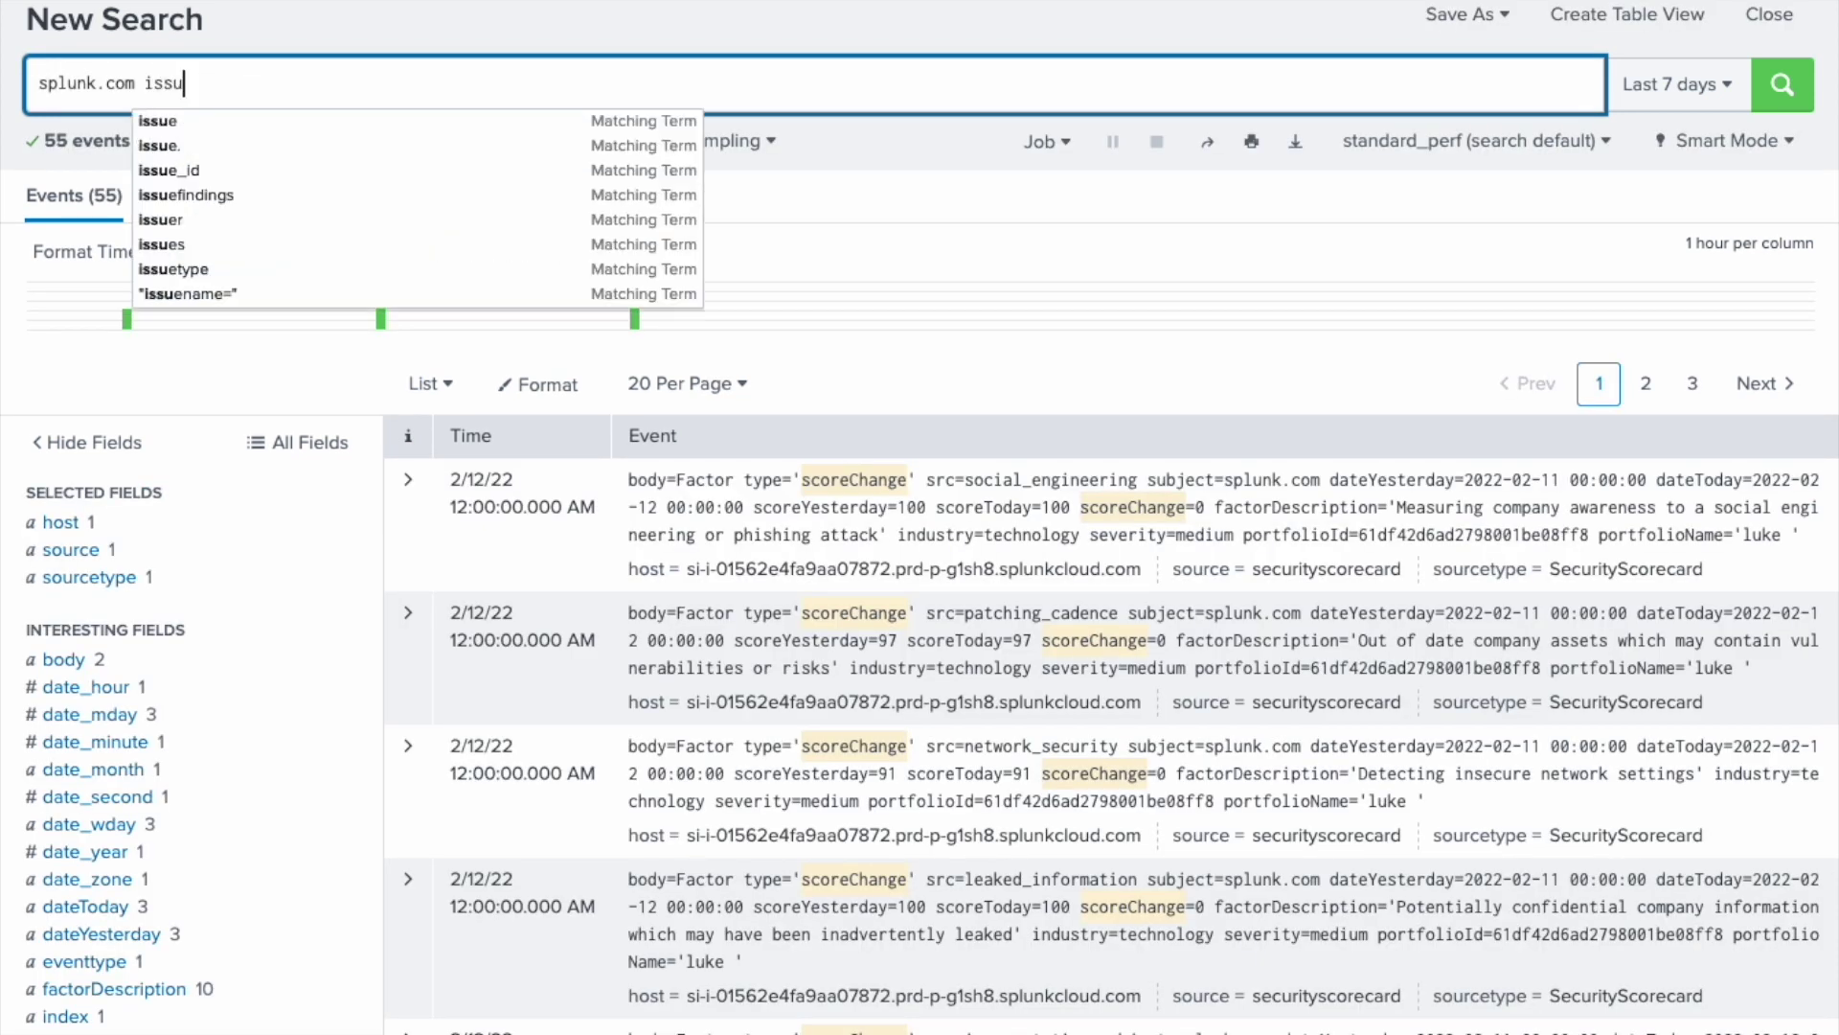
pyautogui.write('es ob')
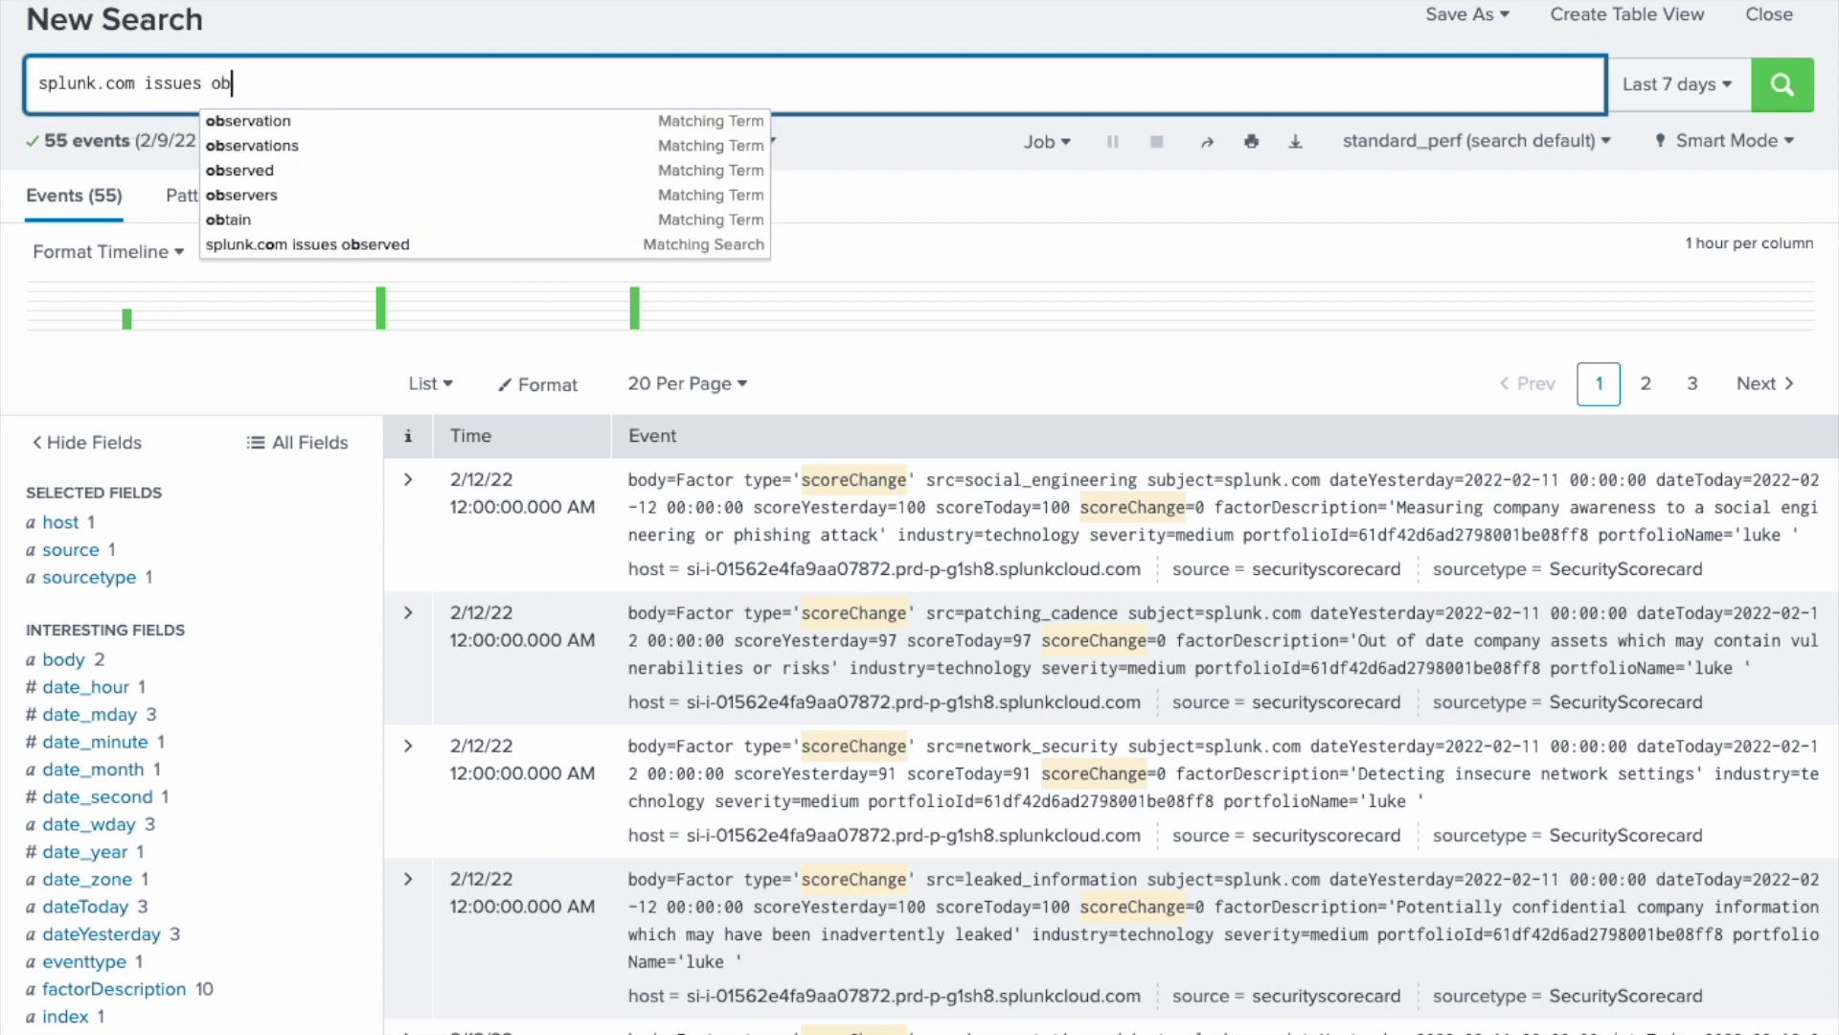
pyautogui.press('Down')
pyautogui.press('Down')
pyautogui.press('Down')
pyautogui.press('Return')
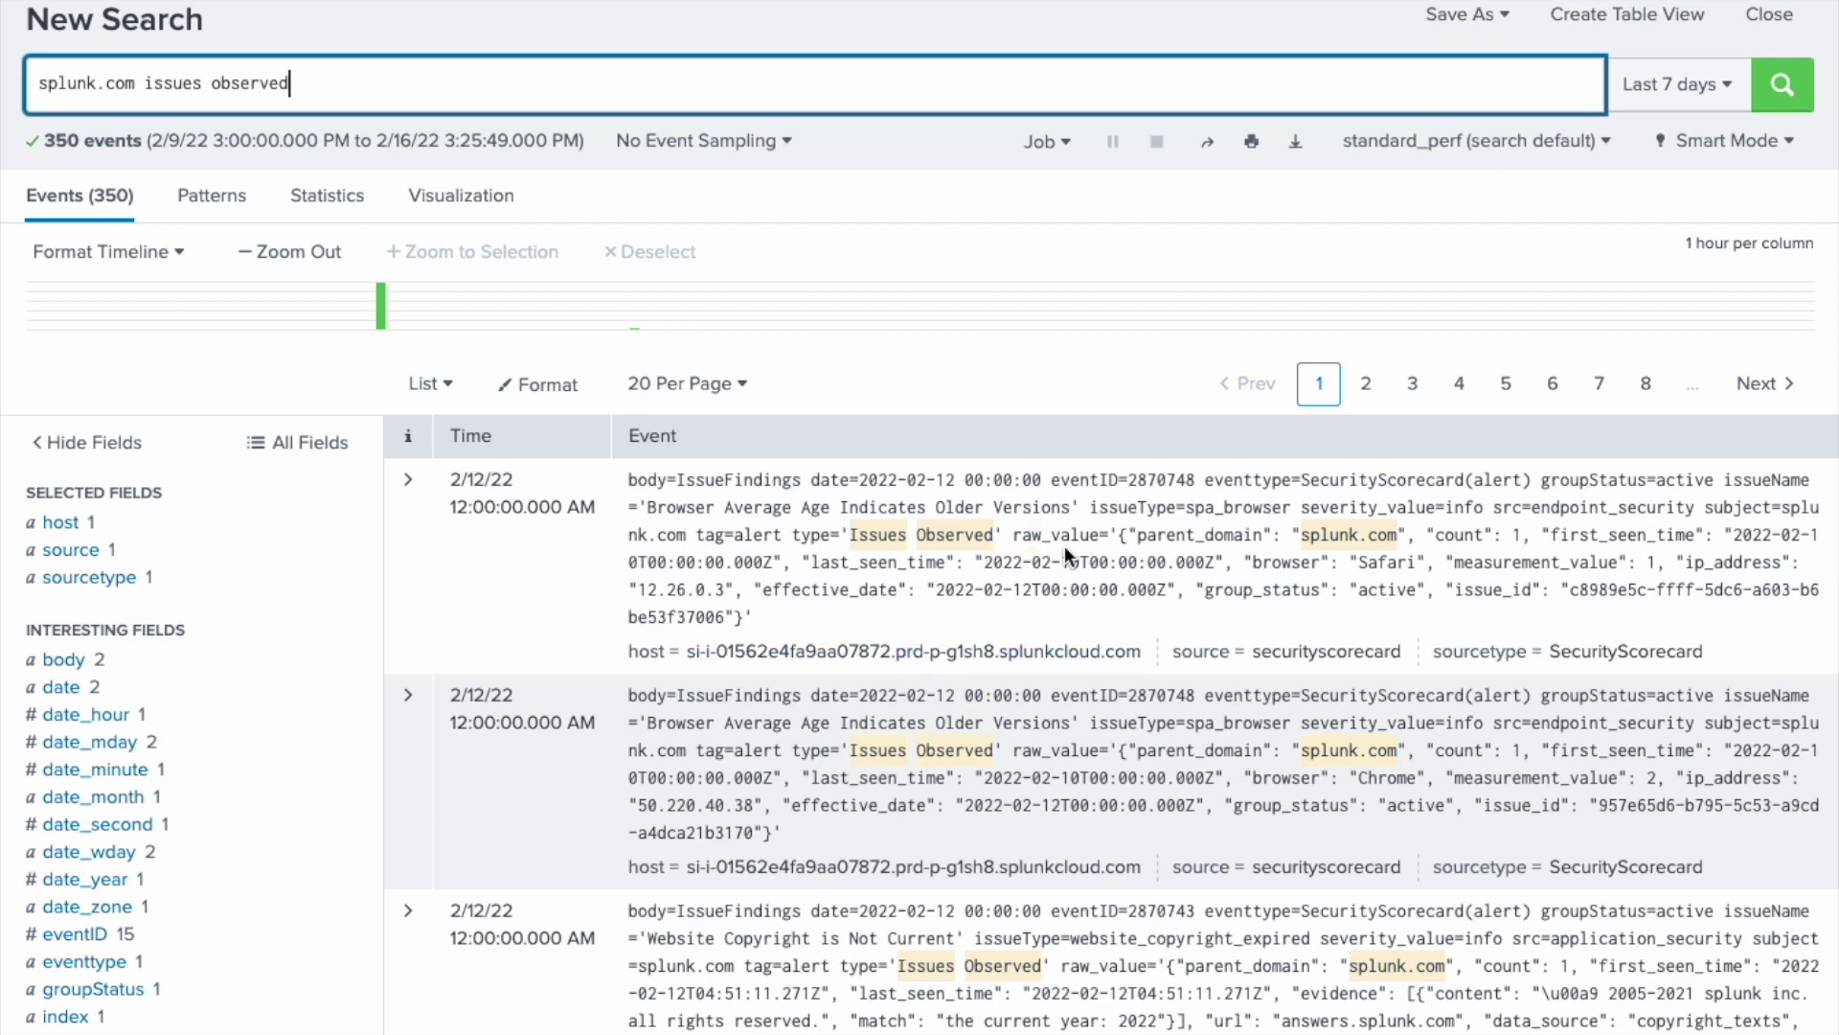
pyautogui.scroll(-3, 1066, 544)
pyautogui.scroll(2, 1065, 547)
pyautogui.scroll(1, 1065, 548)
pyautogui.click(458, 8)
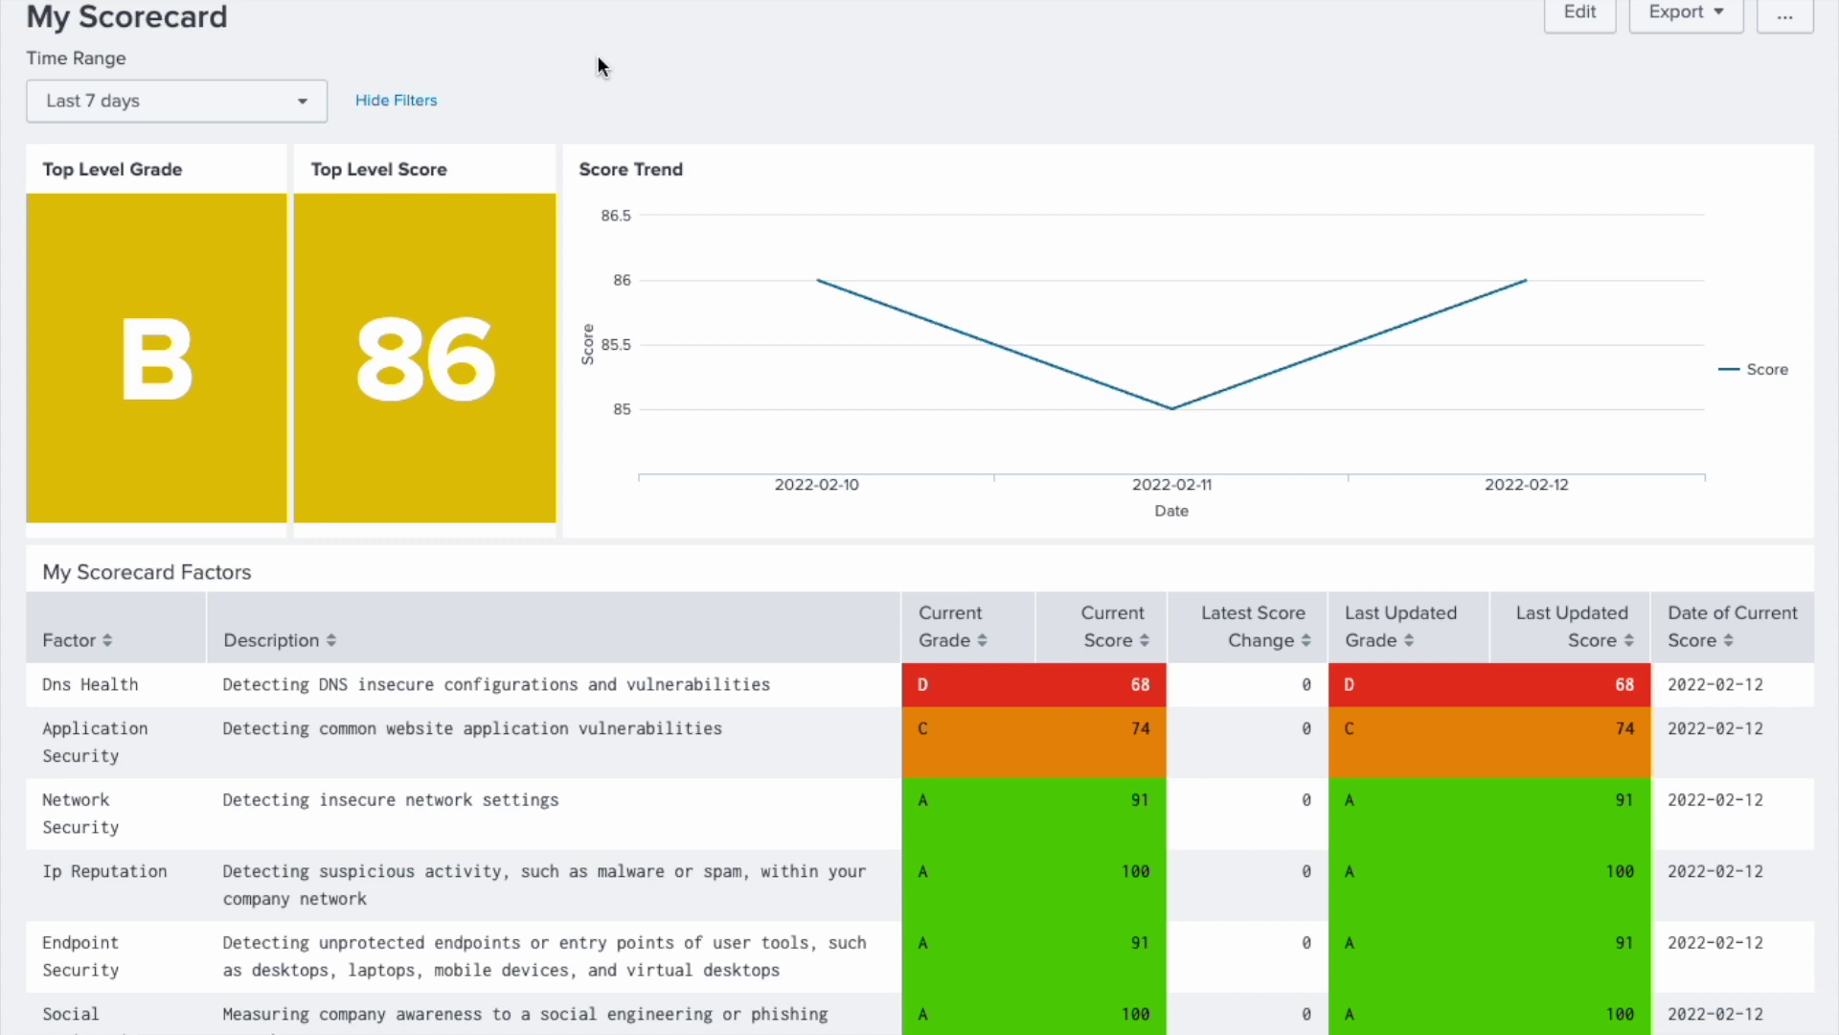
# - Scroll through the My Scorecard panels: grade B, score 86, factor scores and issue charts
pyautogui.moveTo(209, 163)
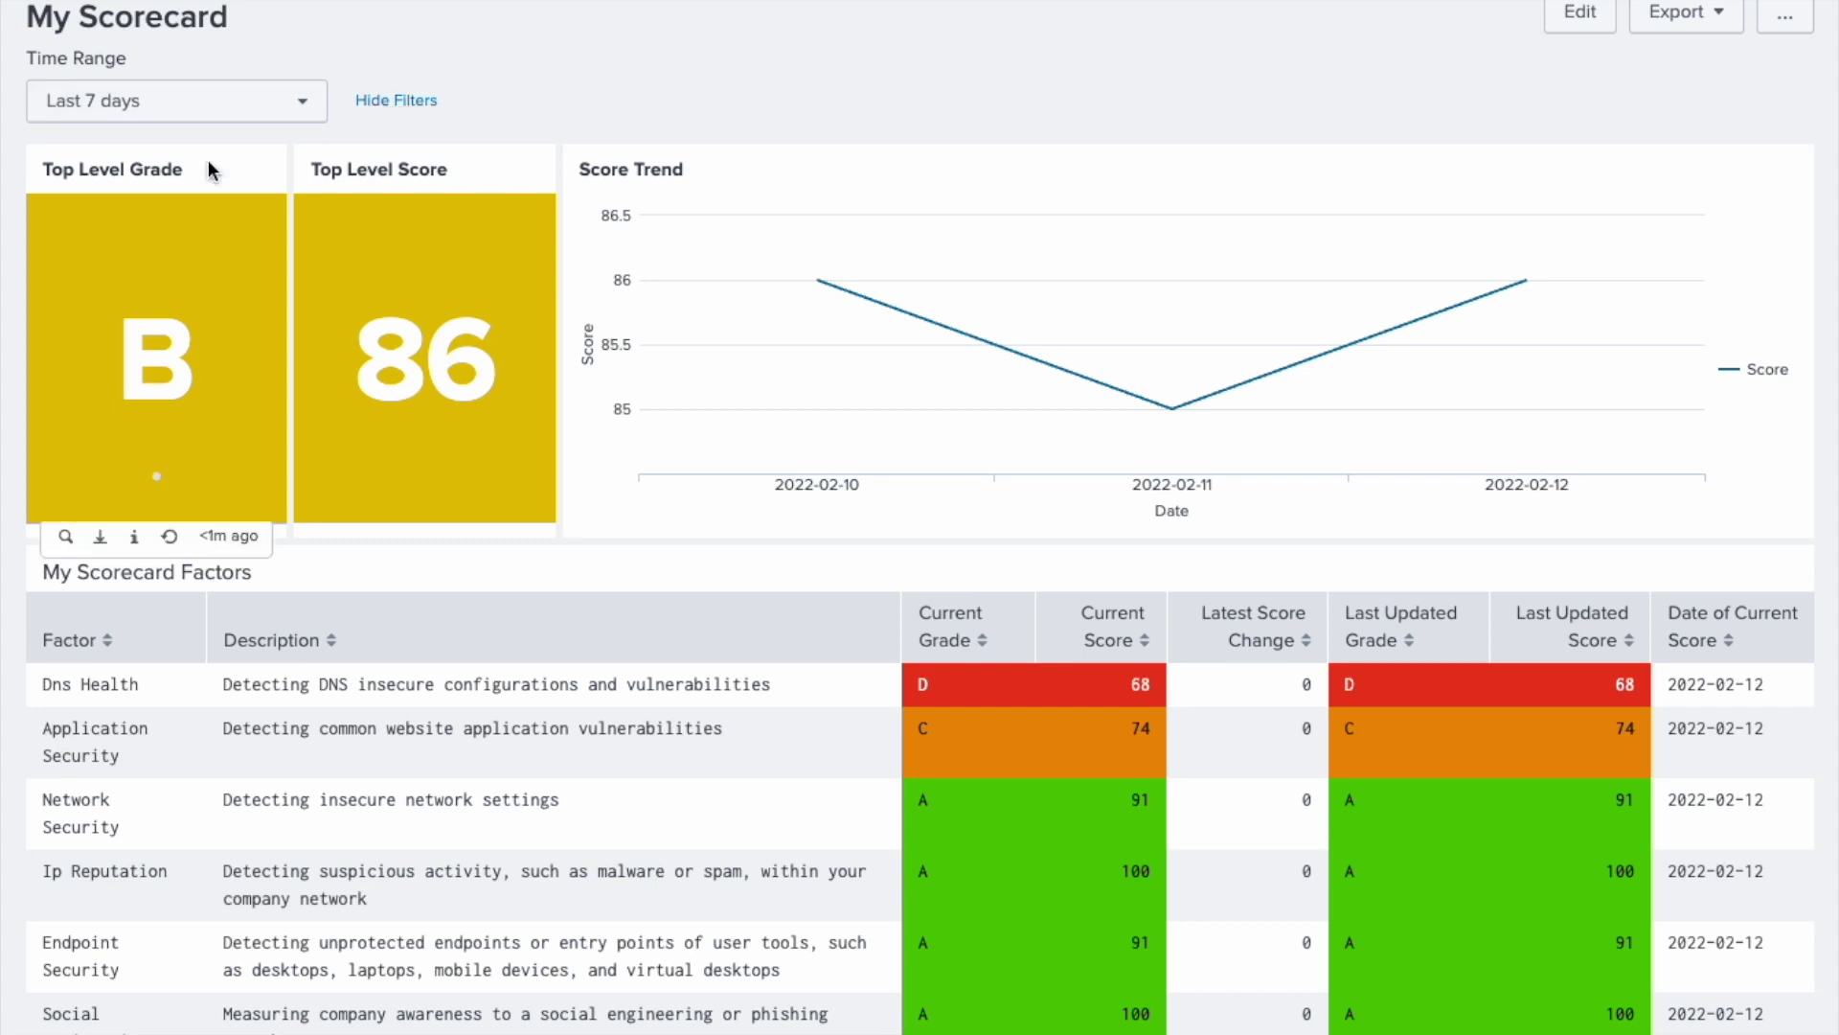
pyautogui.moveTo(830, 228)
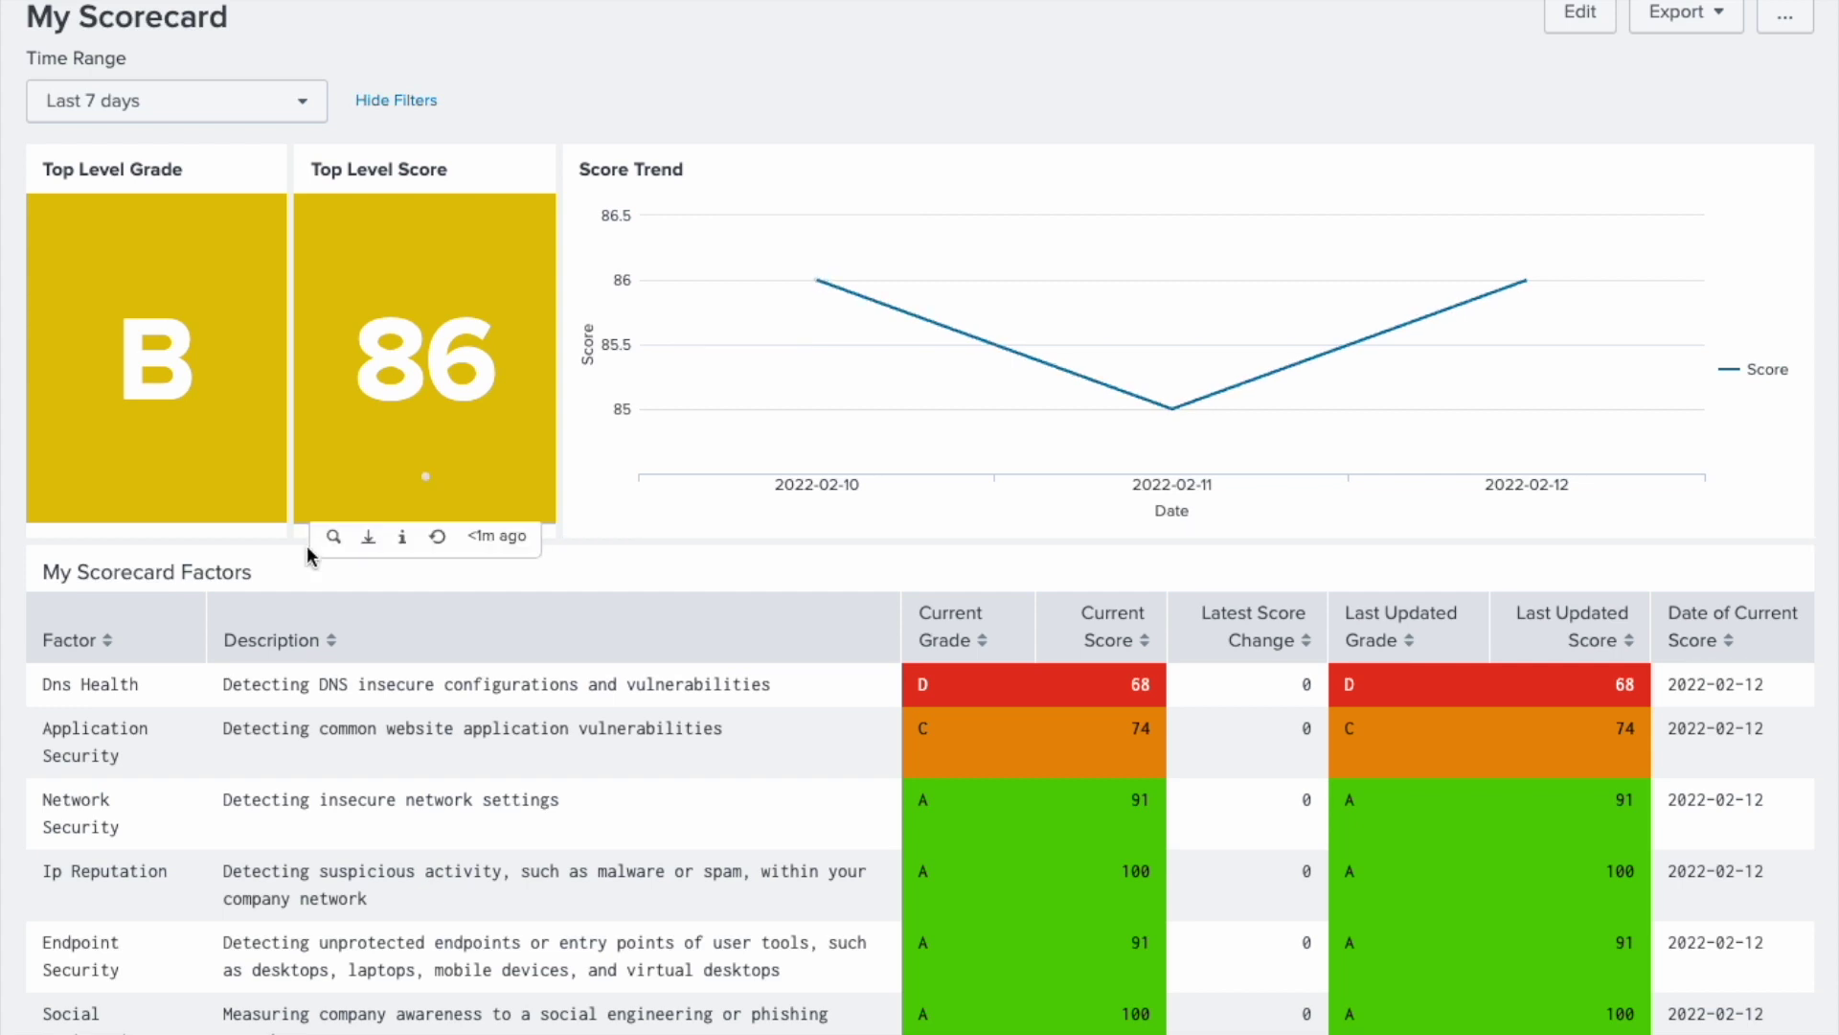
pyautogui.scroll(-2, 680, 412)
pyautogui.scroll(-2, 680, 412)
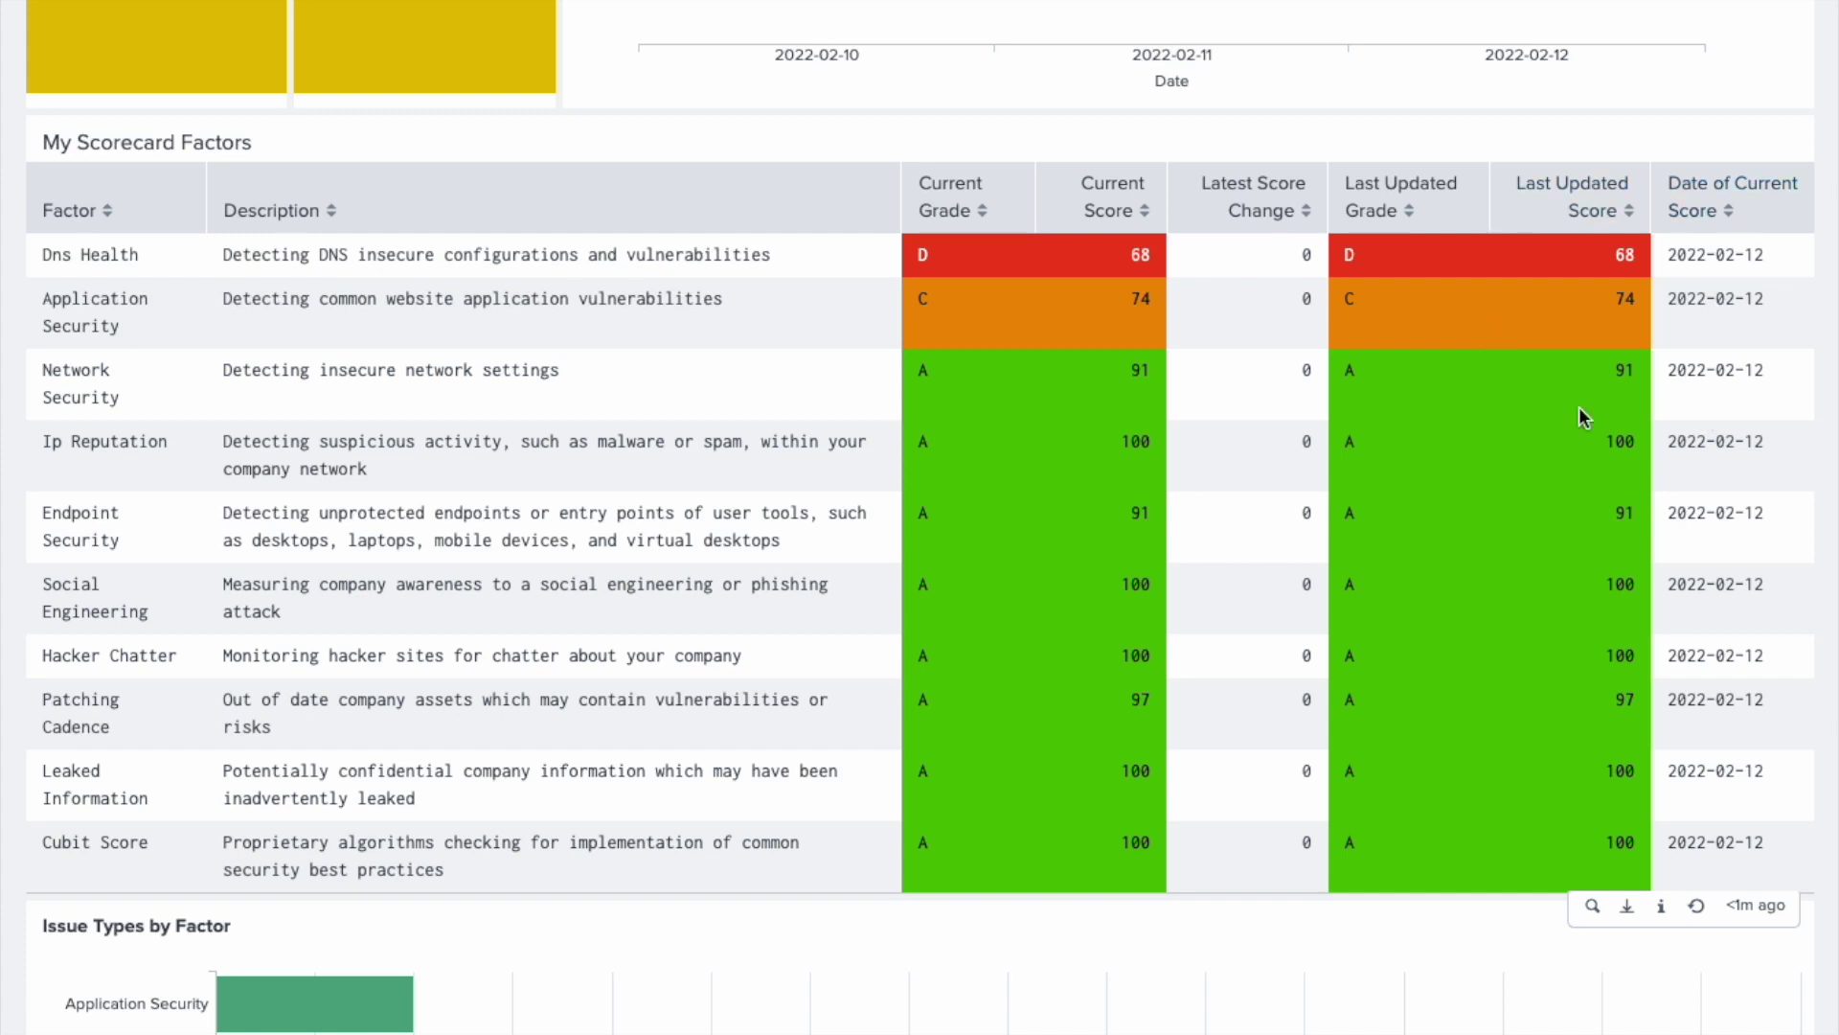
pyautogui.scroll(-5, 636, 512)
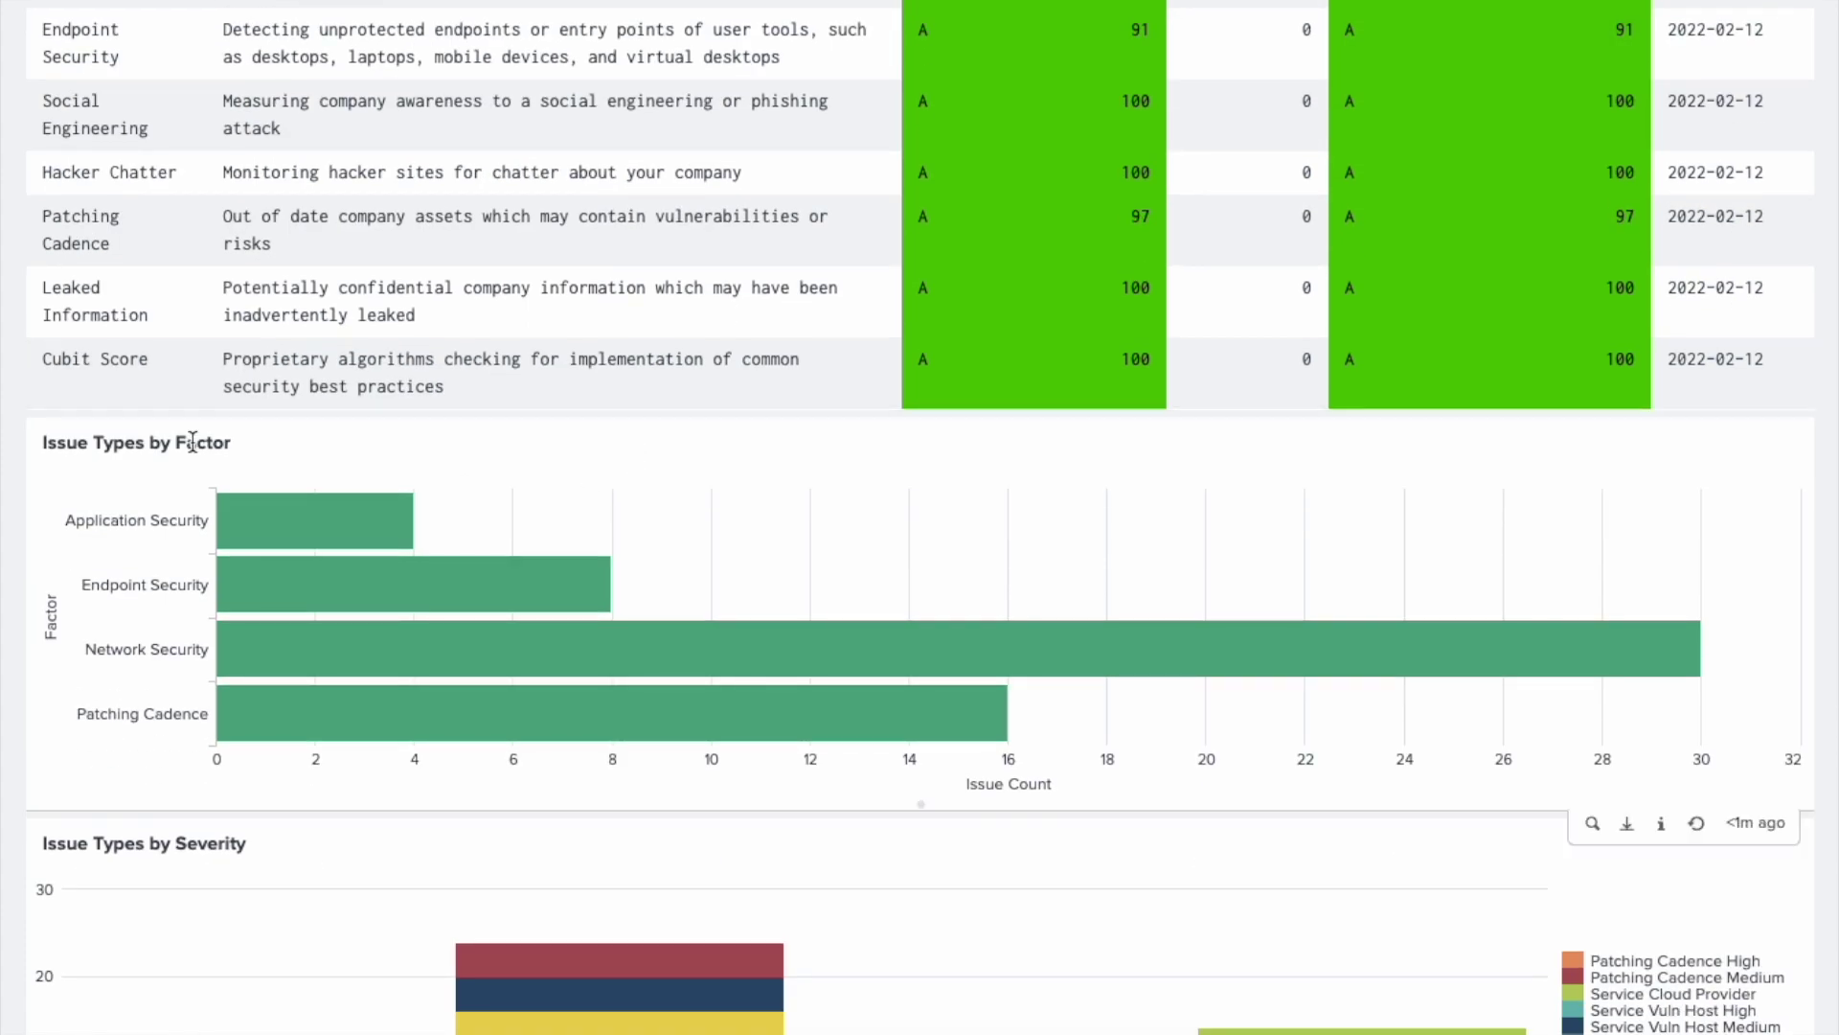
pyautogui.scroll(-4, 419, 463)
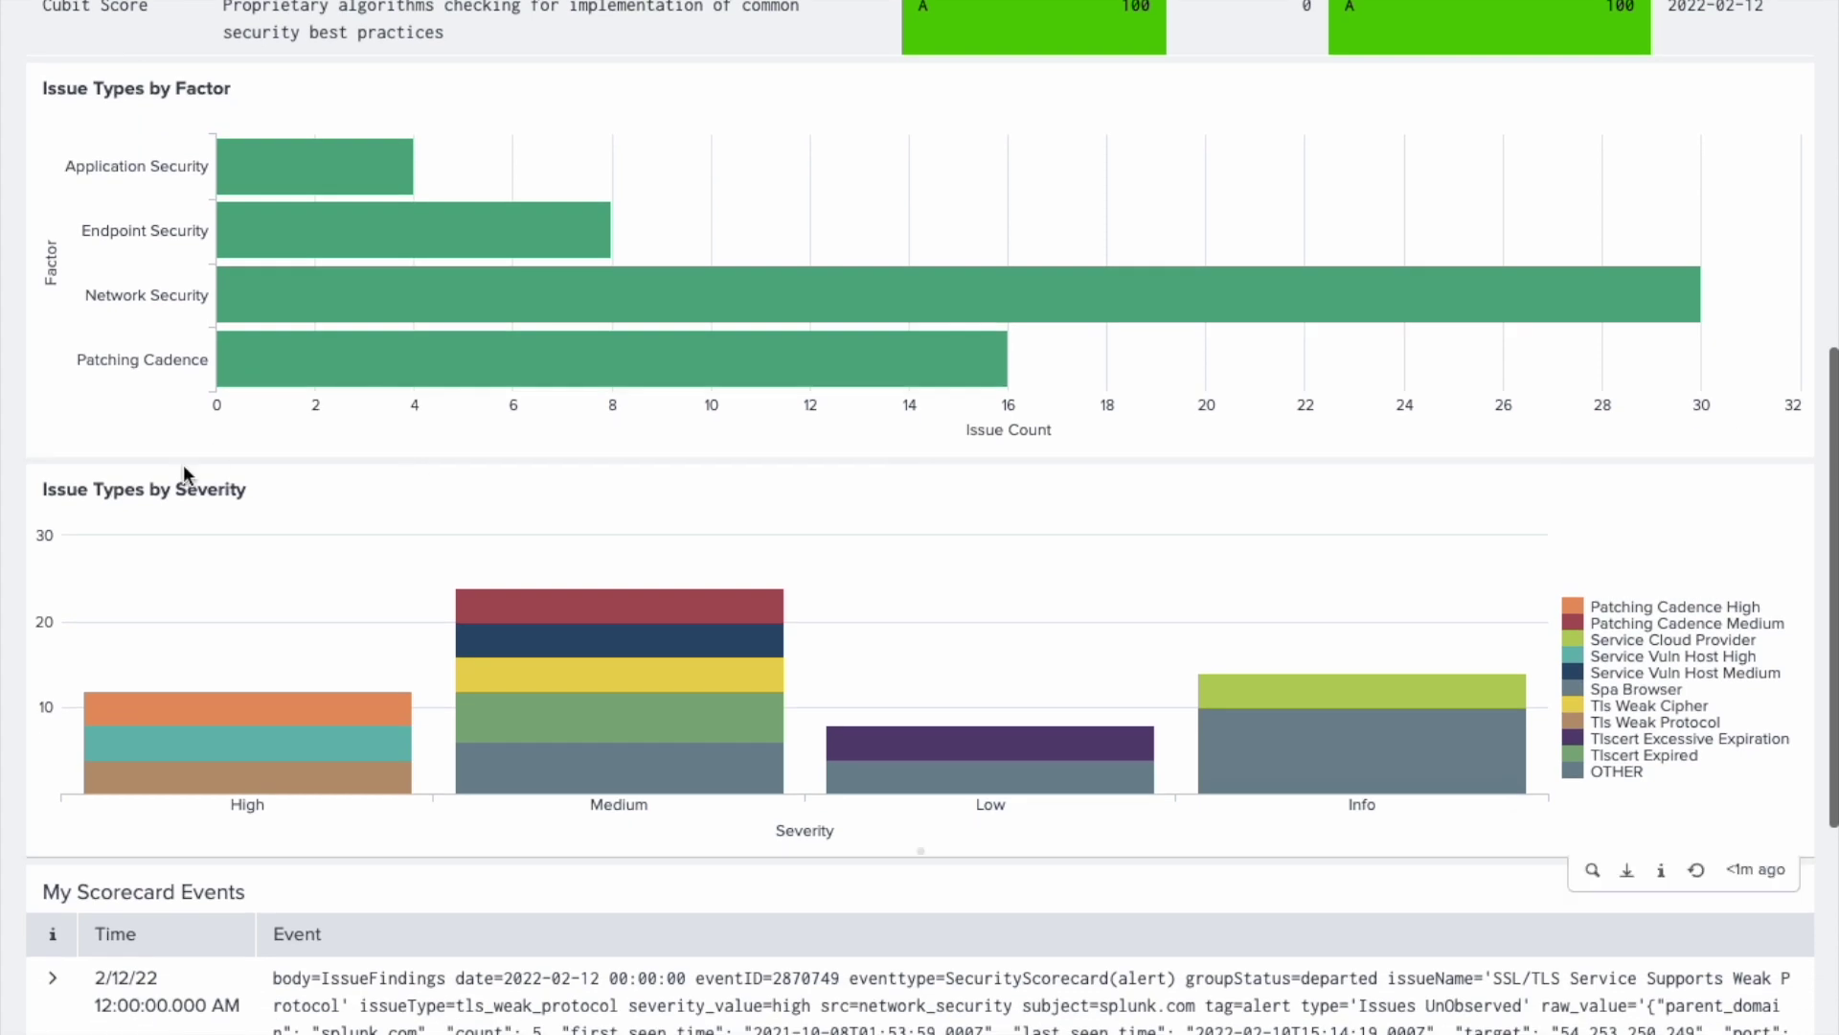
pyautogui.scroll(-5, 204, 508)
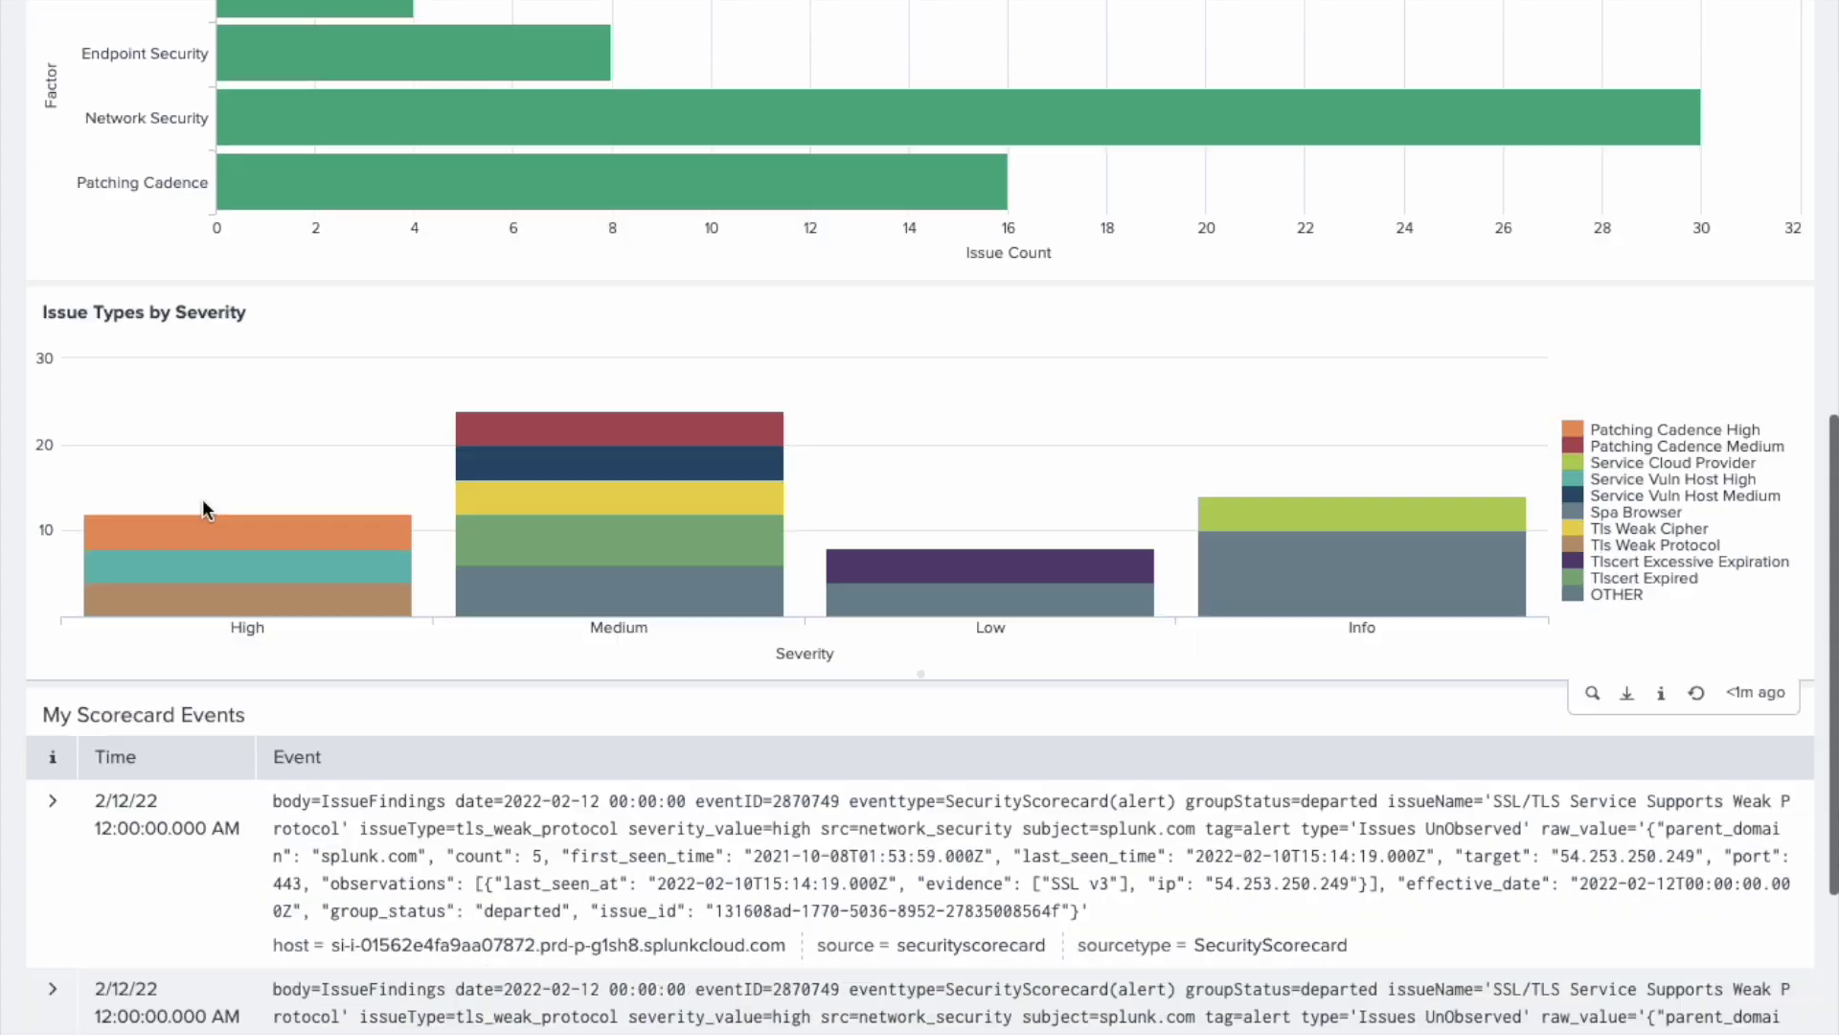
pyautogui.scroll(-2, 752, 687)
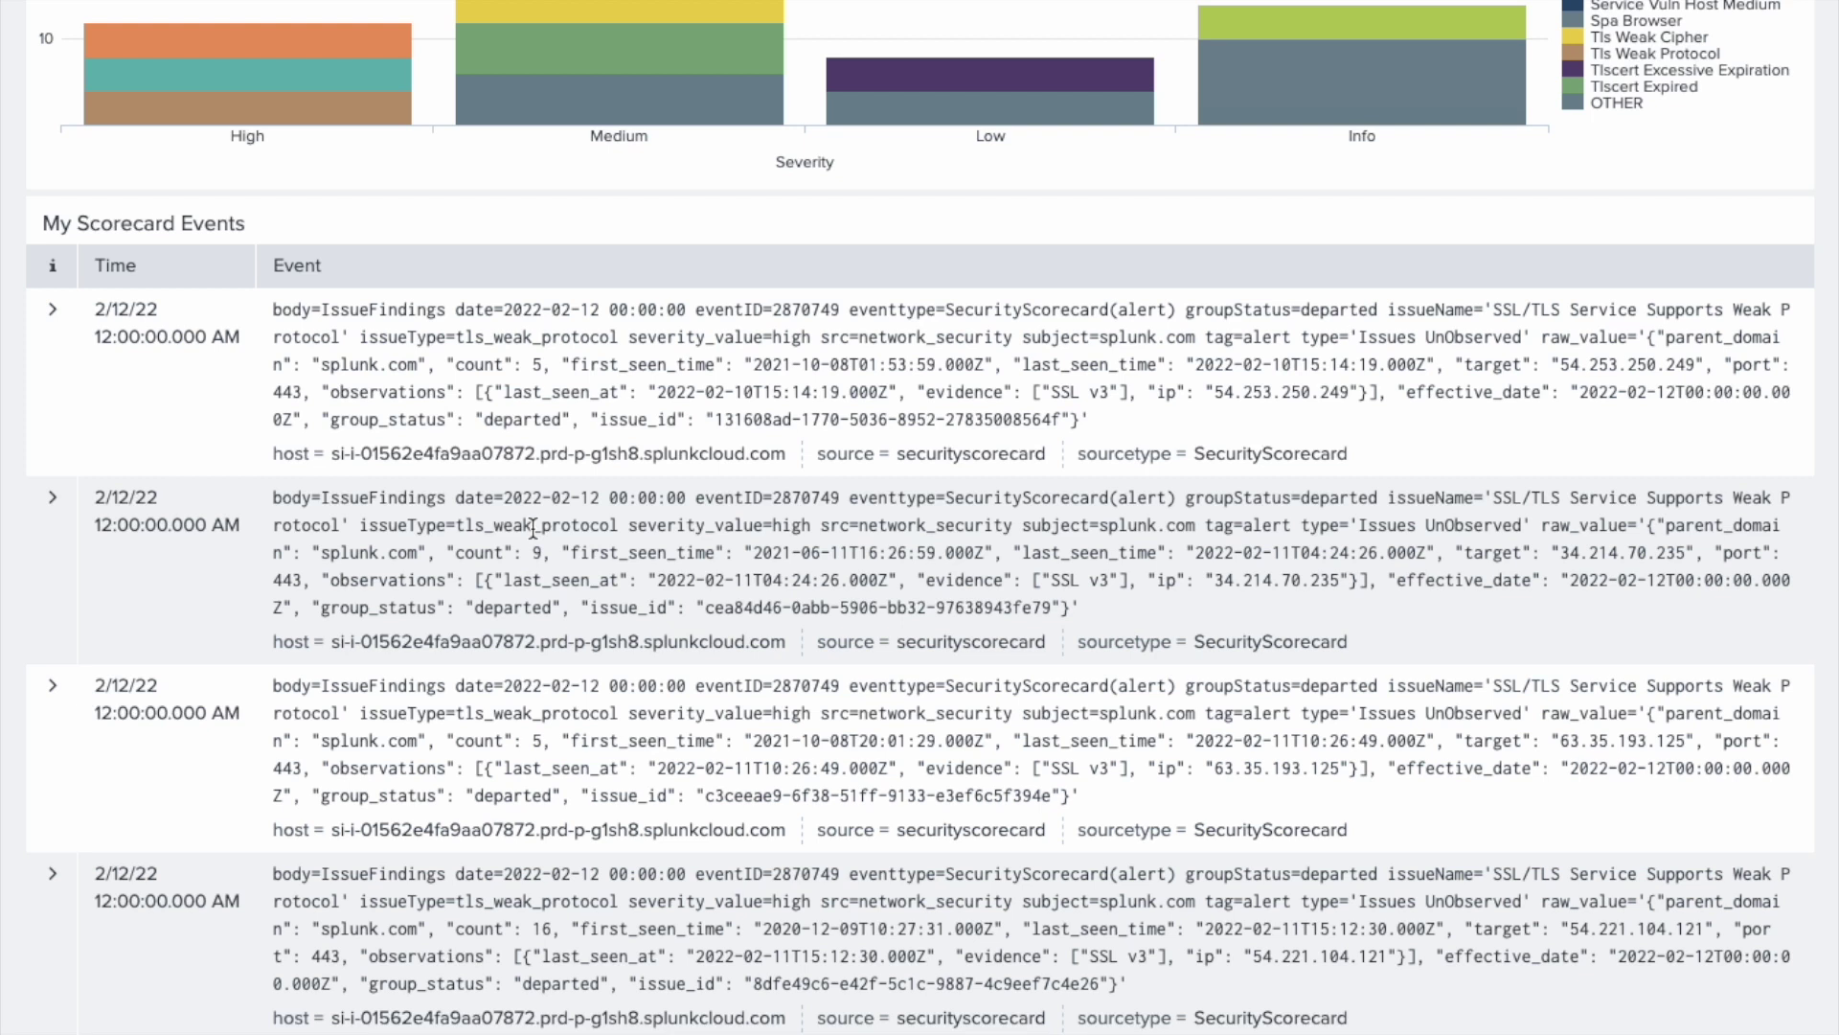
pyautogui.scroll(15, 534, 527)
pyautogui.scroll(3, 534, 537)
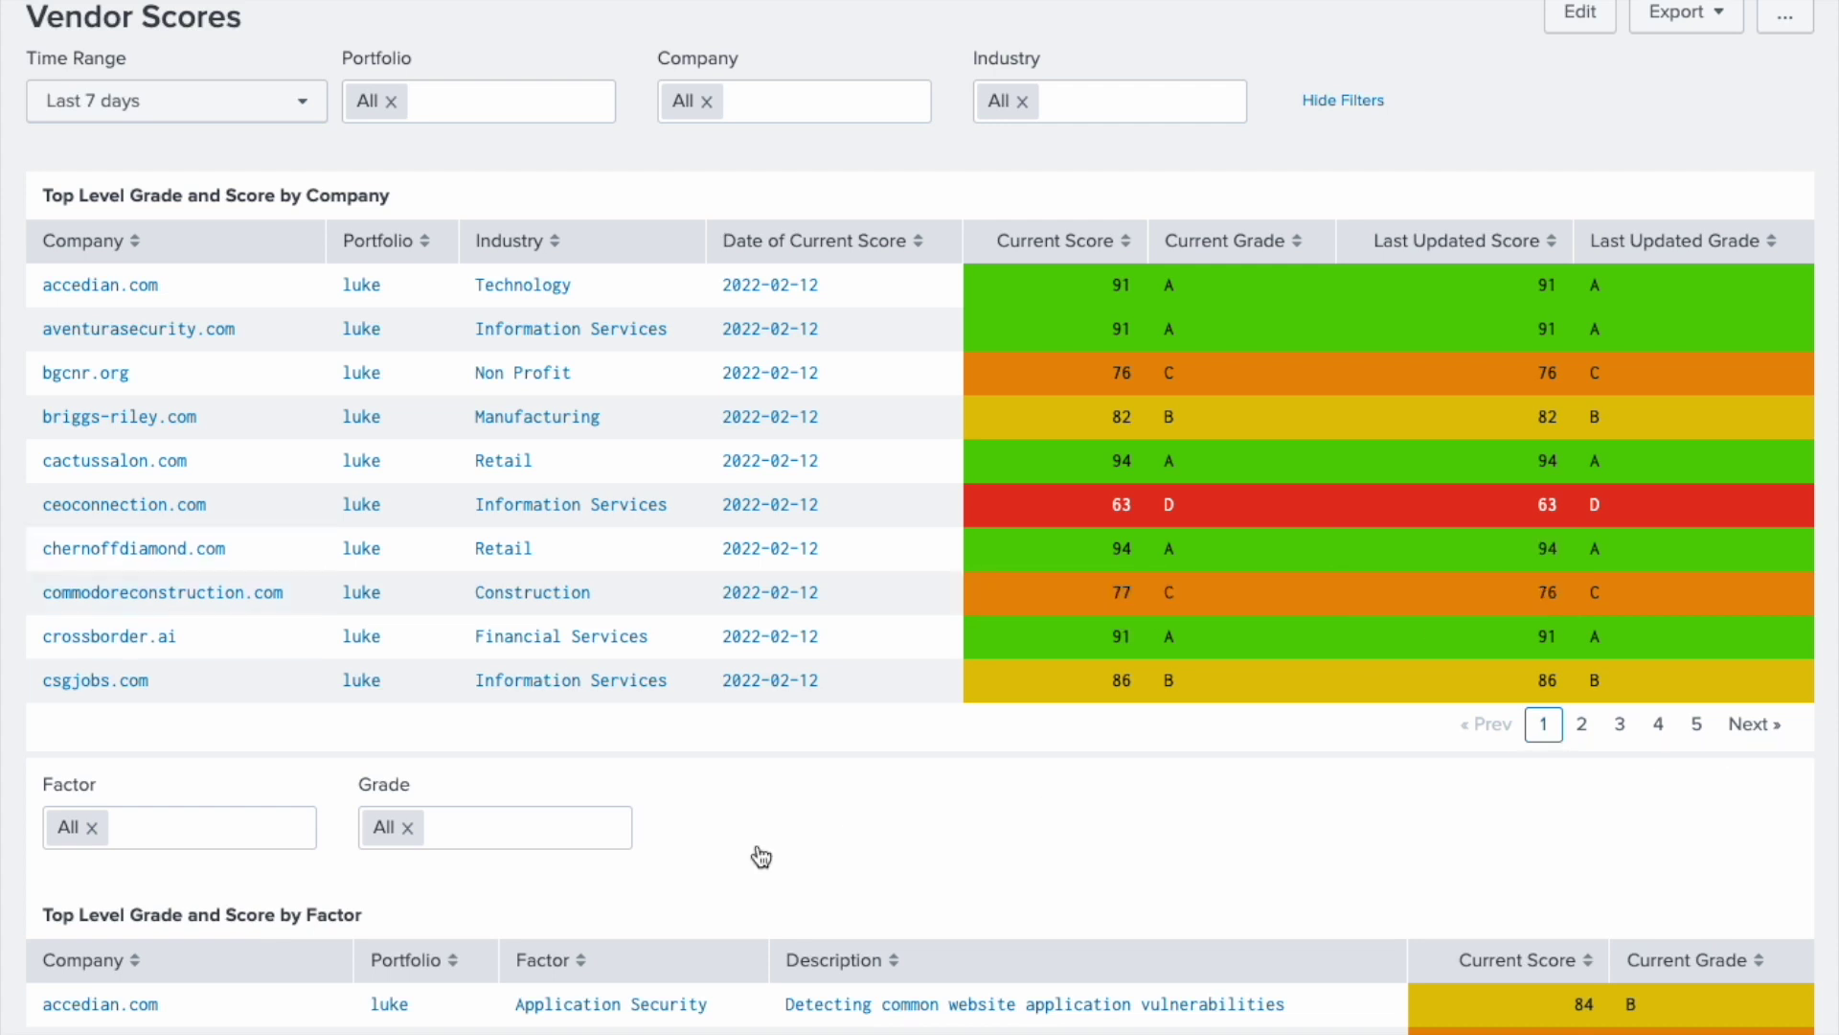
# - Filter Vendor Scores to accedian.com and review its factor grades, e.g. Network Security 75 (C)
pyautogui.scroll(-6, 762, 855)
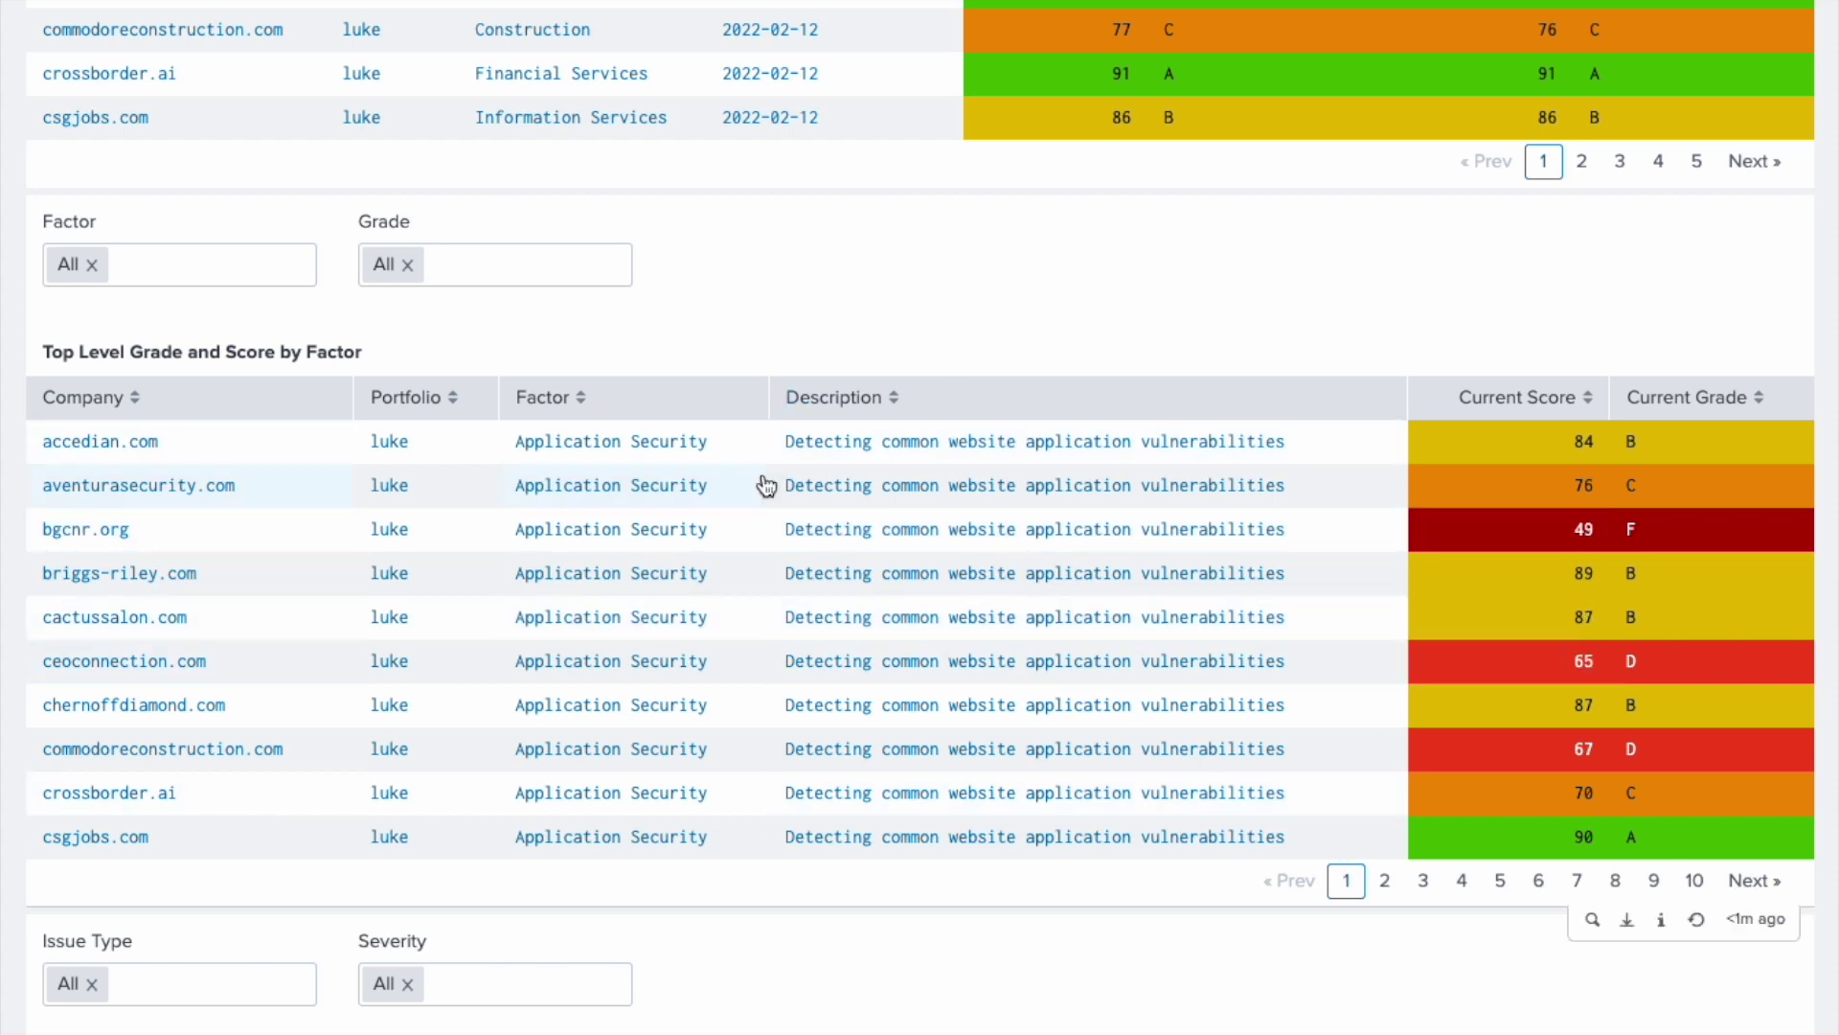
pyautogui.scroll(5, 772, 464)
pyautogui.scroll(1, 767, 484)
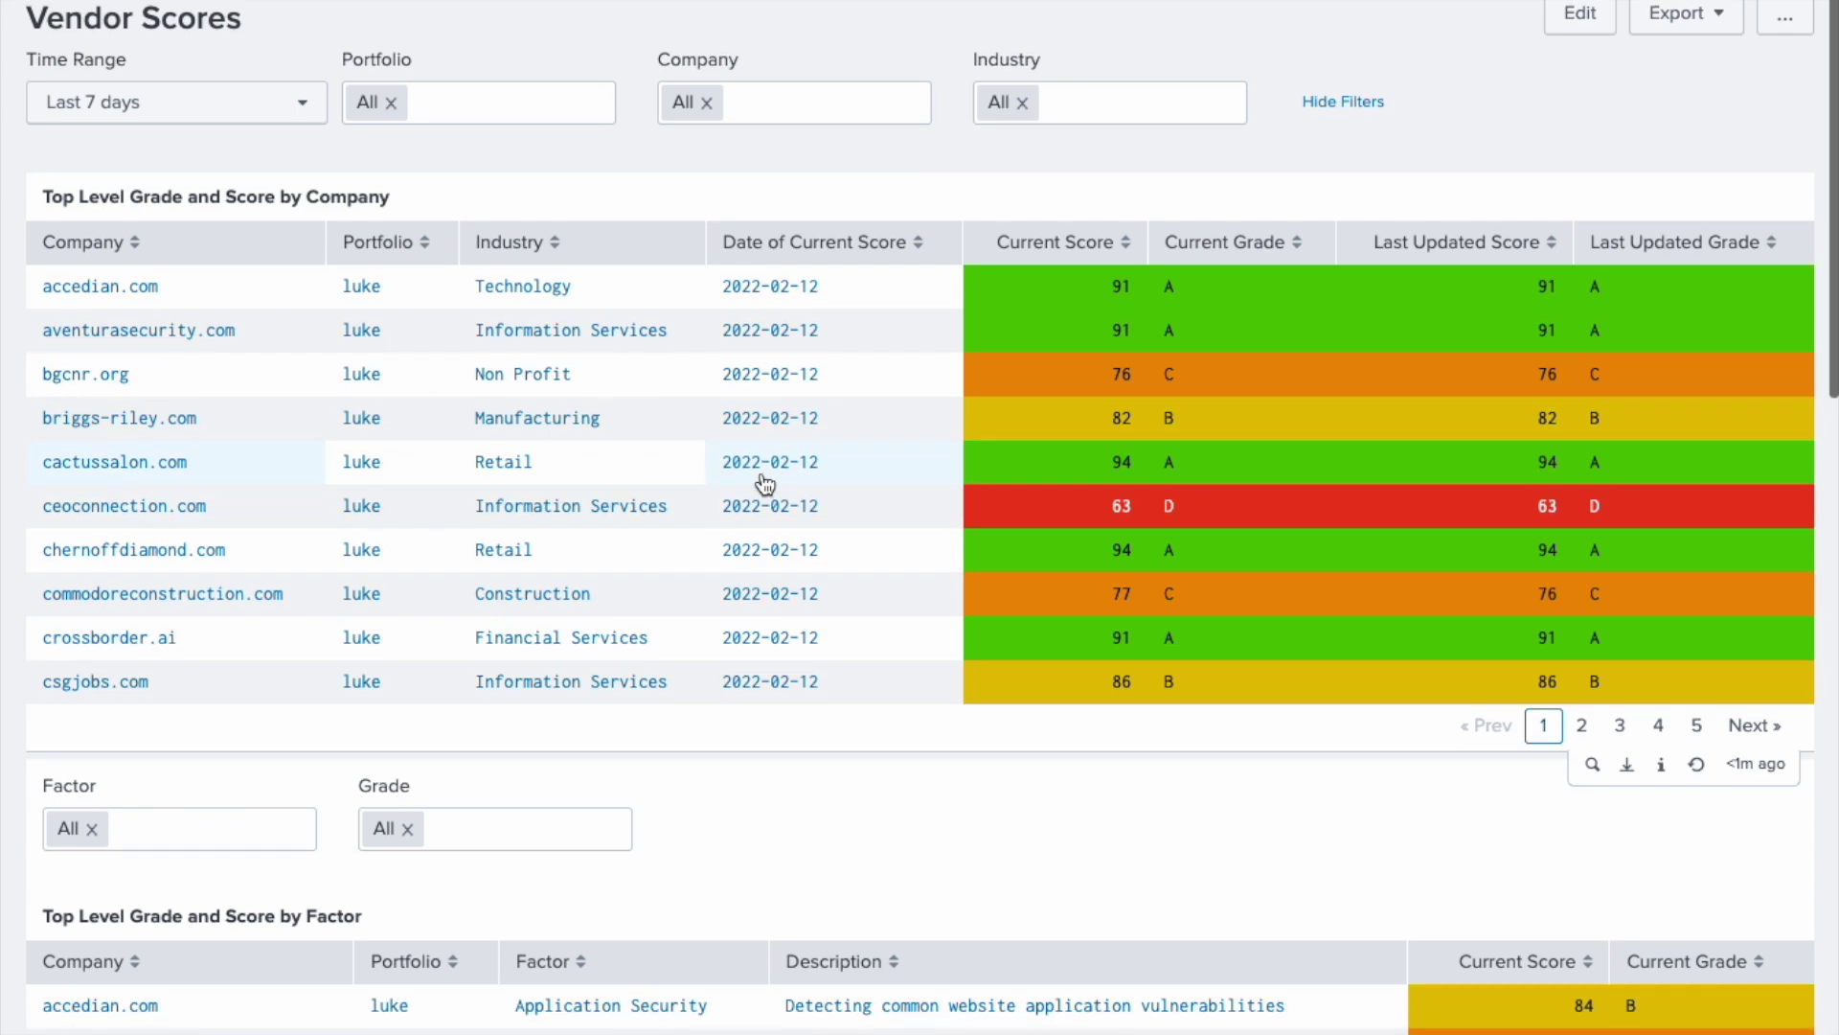
pyautogui.click(821, 107)
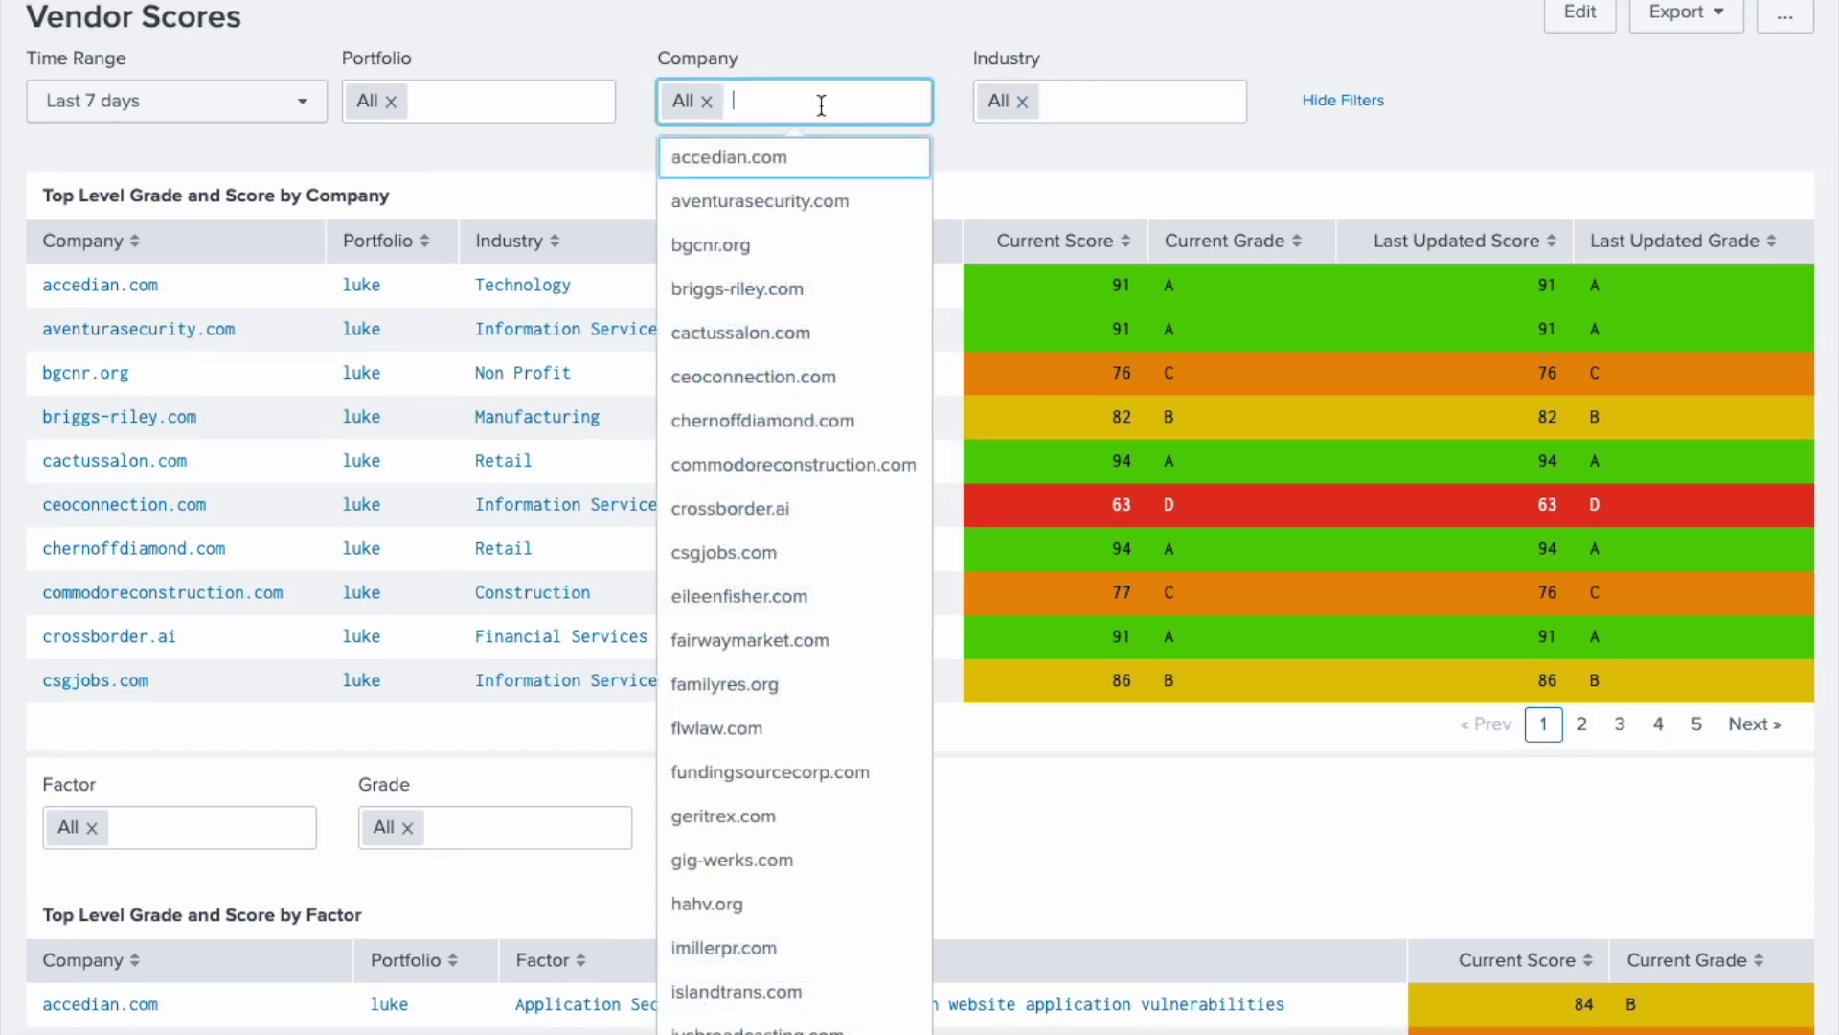
pyautogui.click(753, 163)
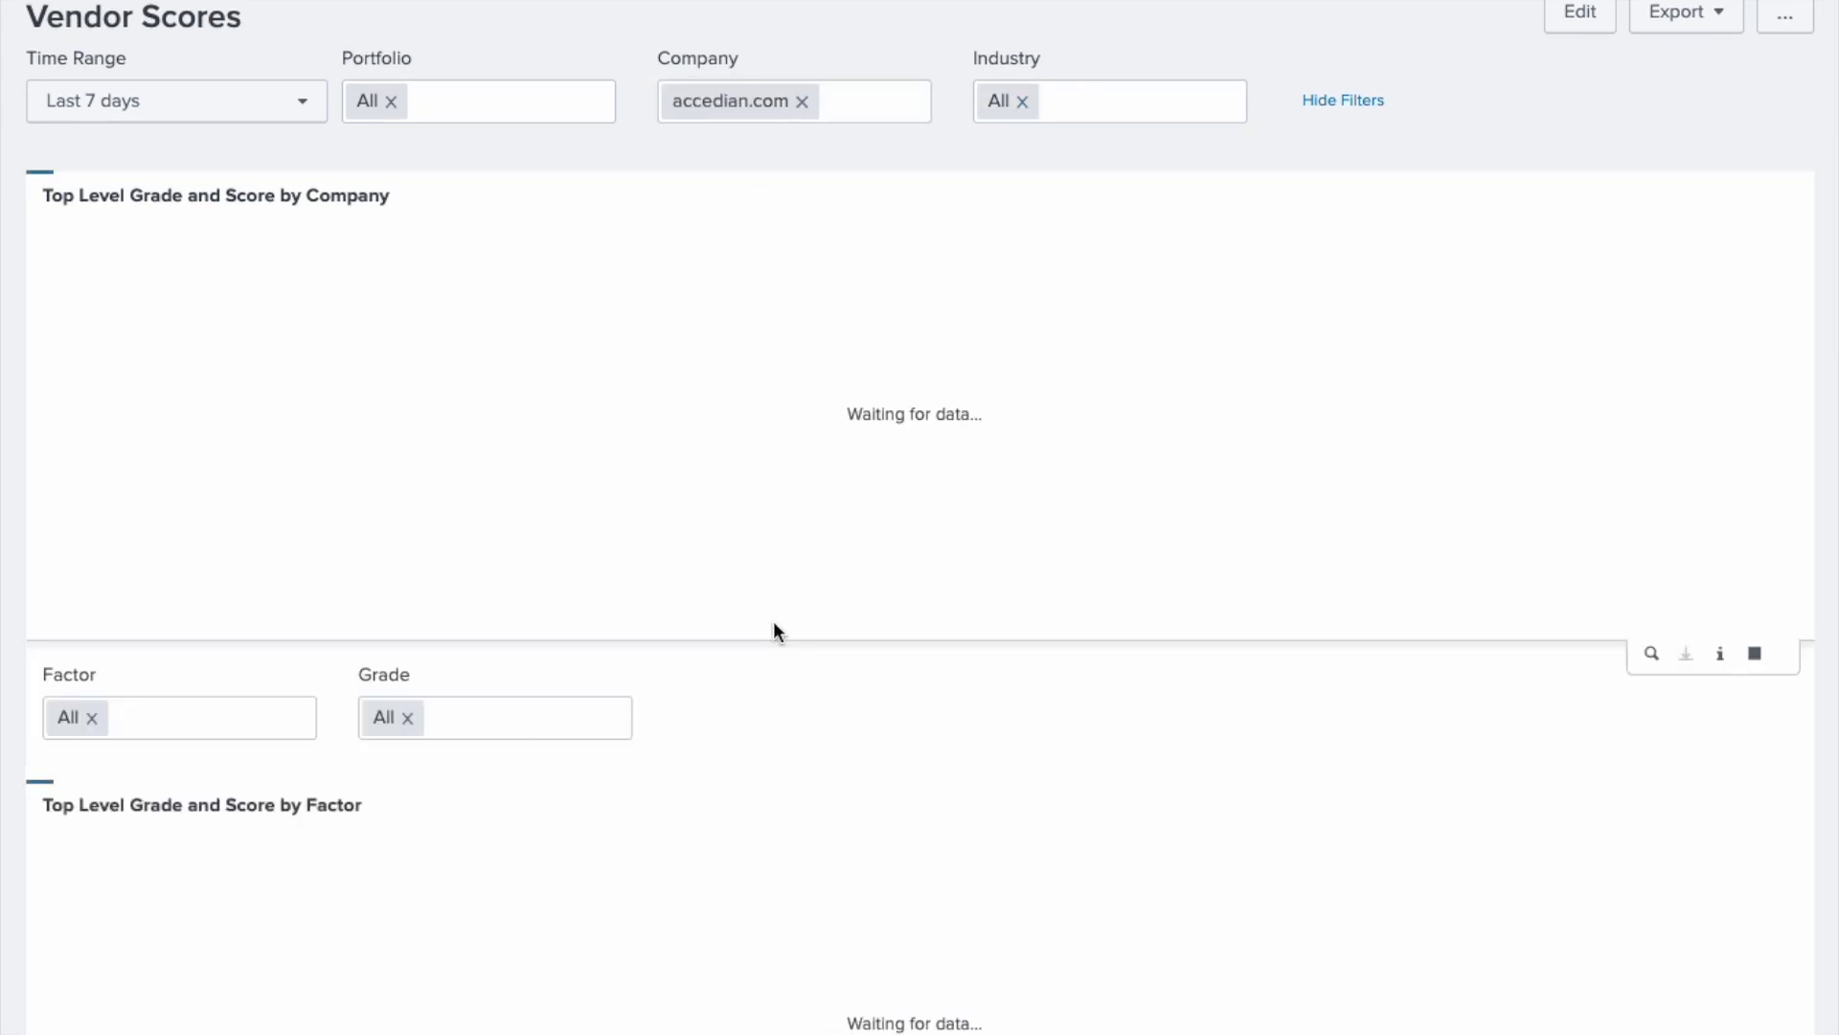
pyautogui.scroll(-5, 771, 628)
pyautogui.scroll(3, 719, 390)
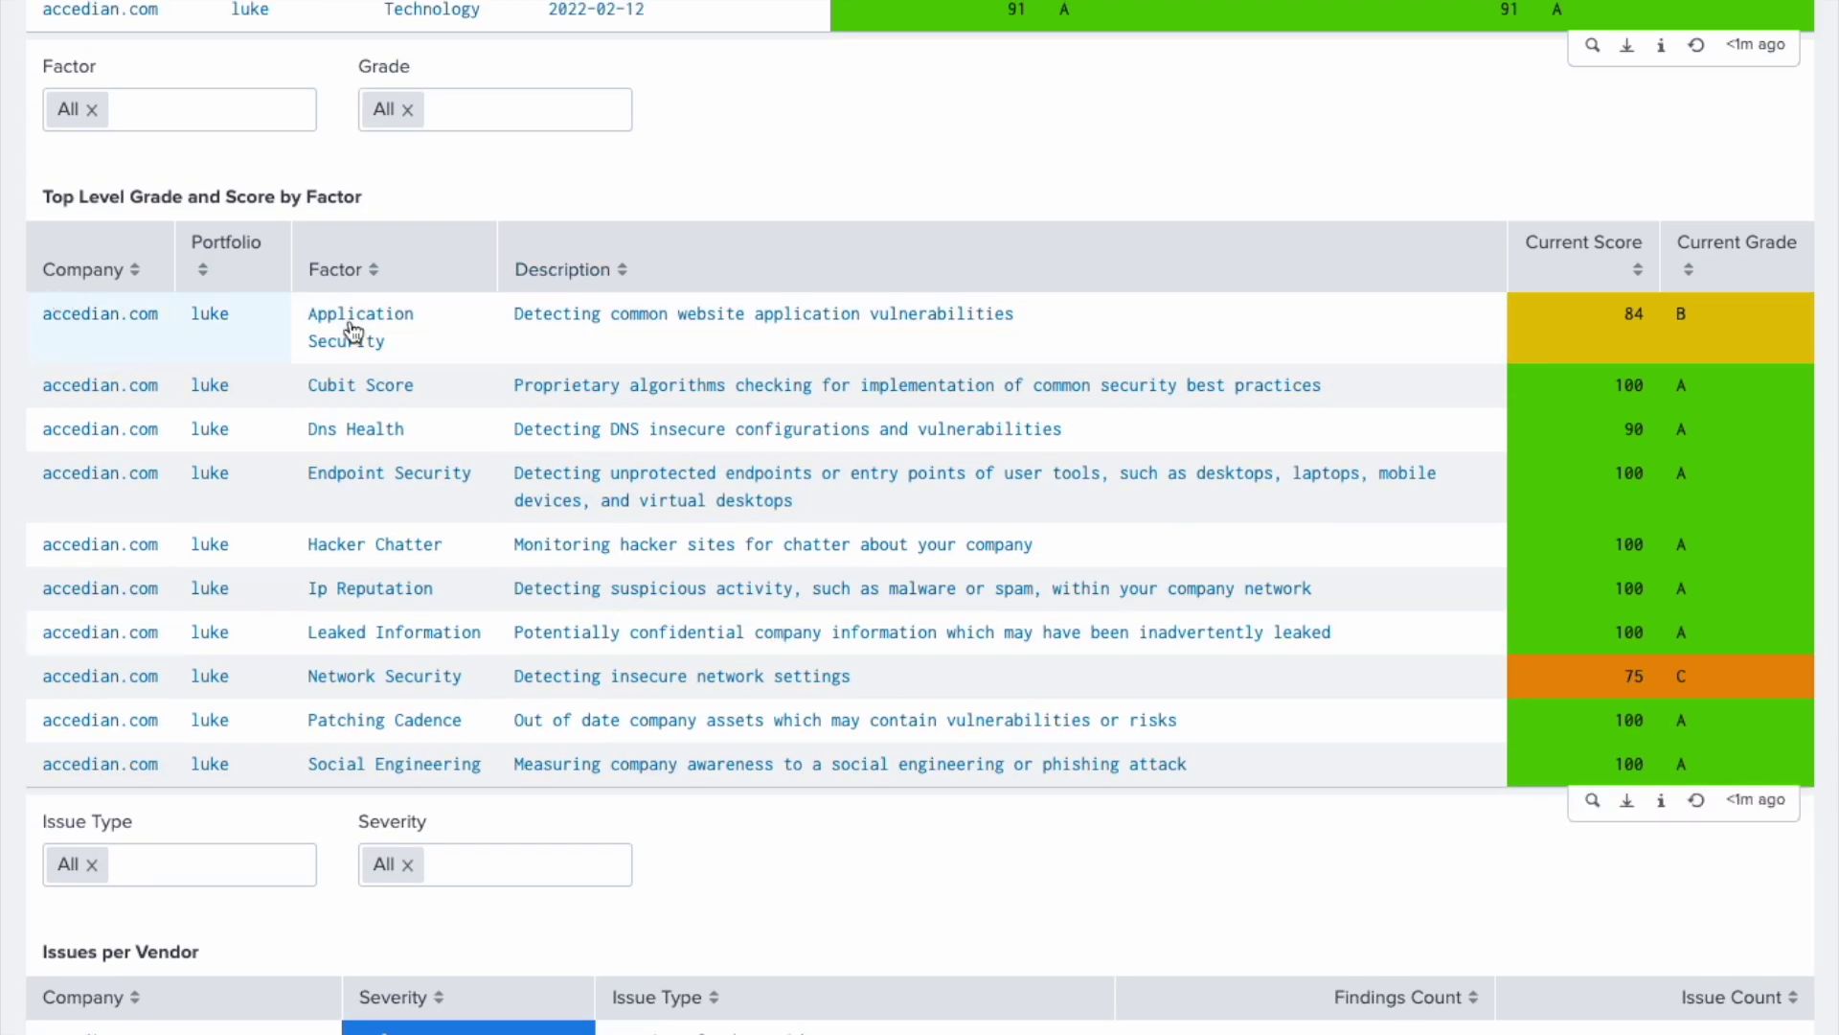
# - Clear accedian.com so the Company filter returns to All
pyautogui.scroll(3, 1193, 786)
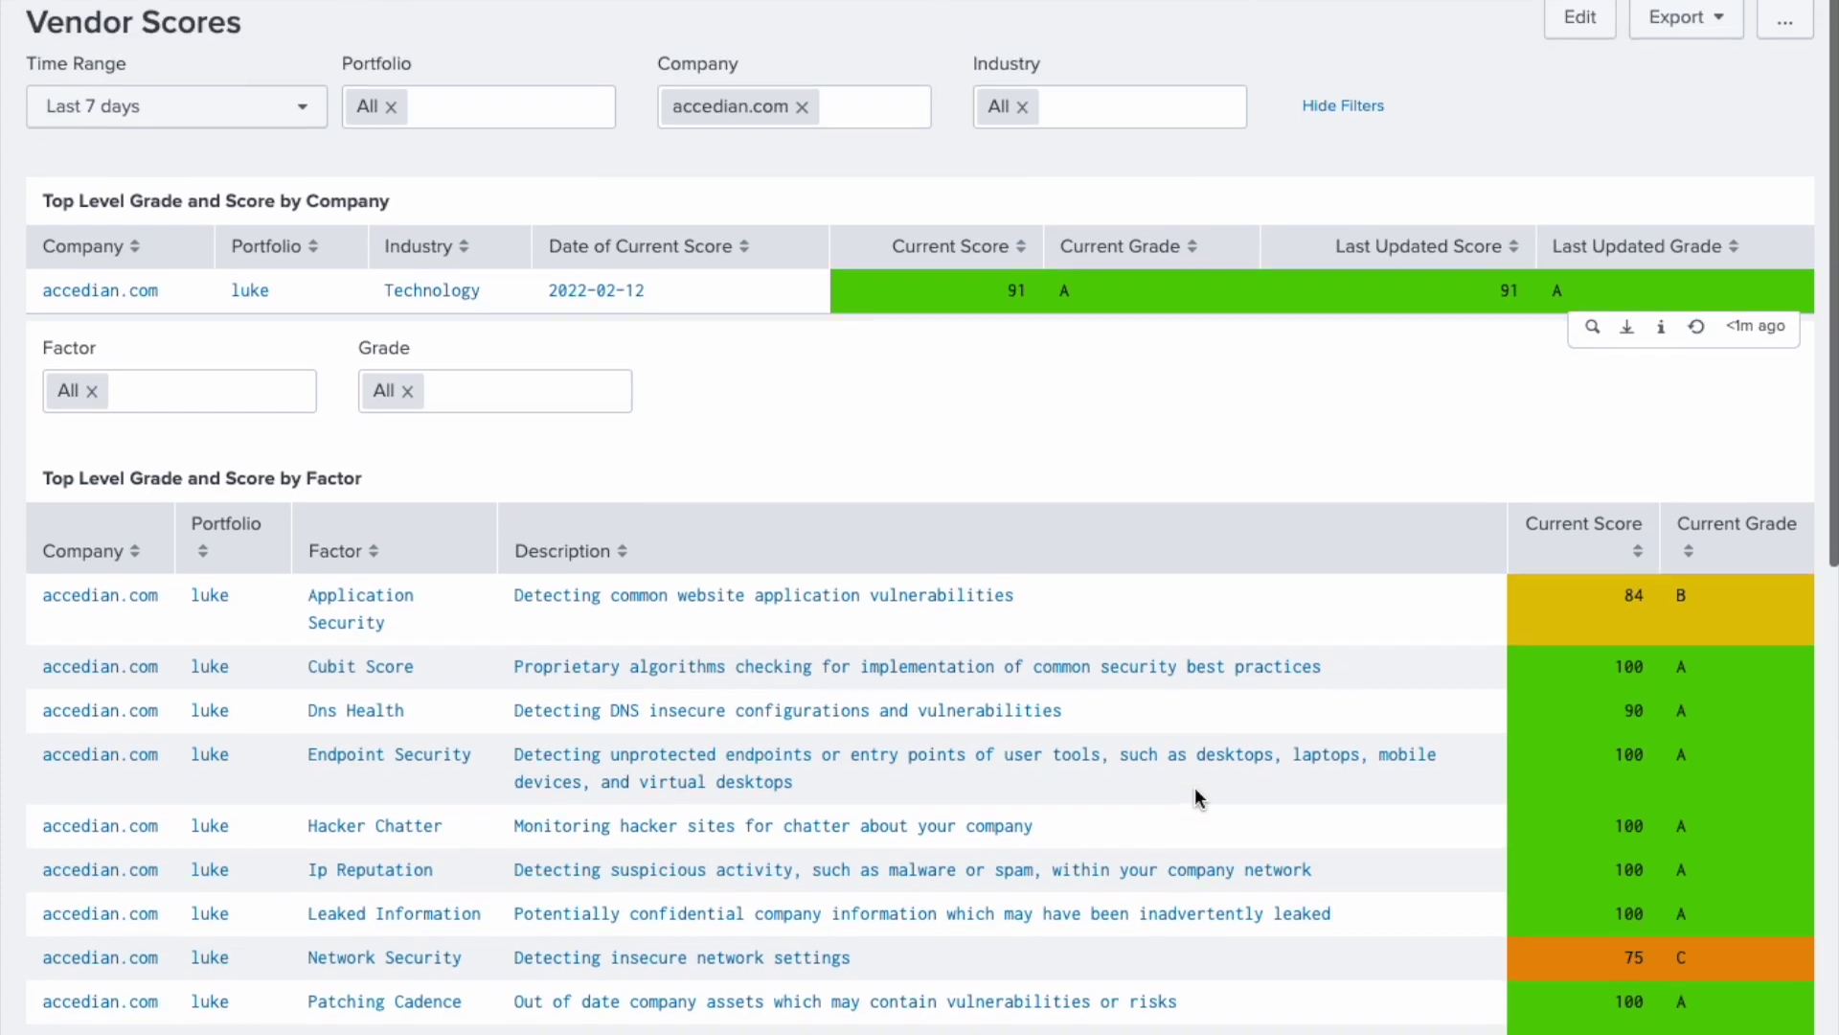
pyautogui.click(889, 114)
pyautogui.press('BackSpace')
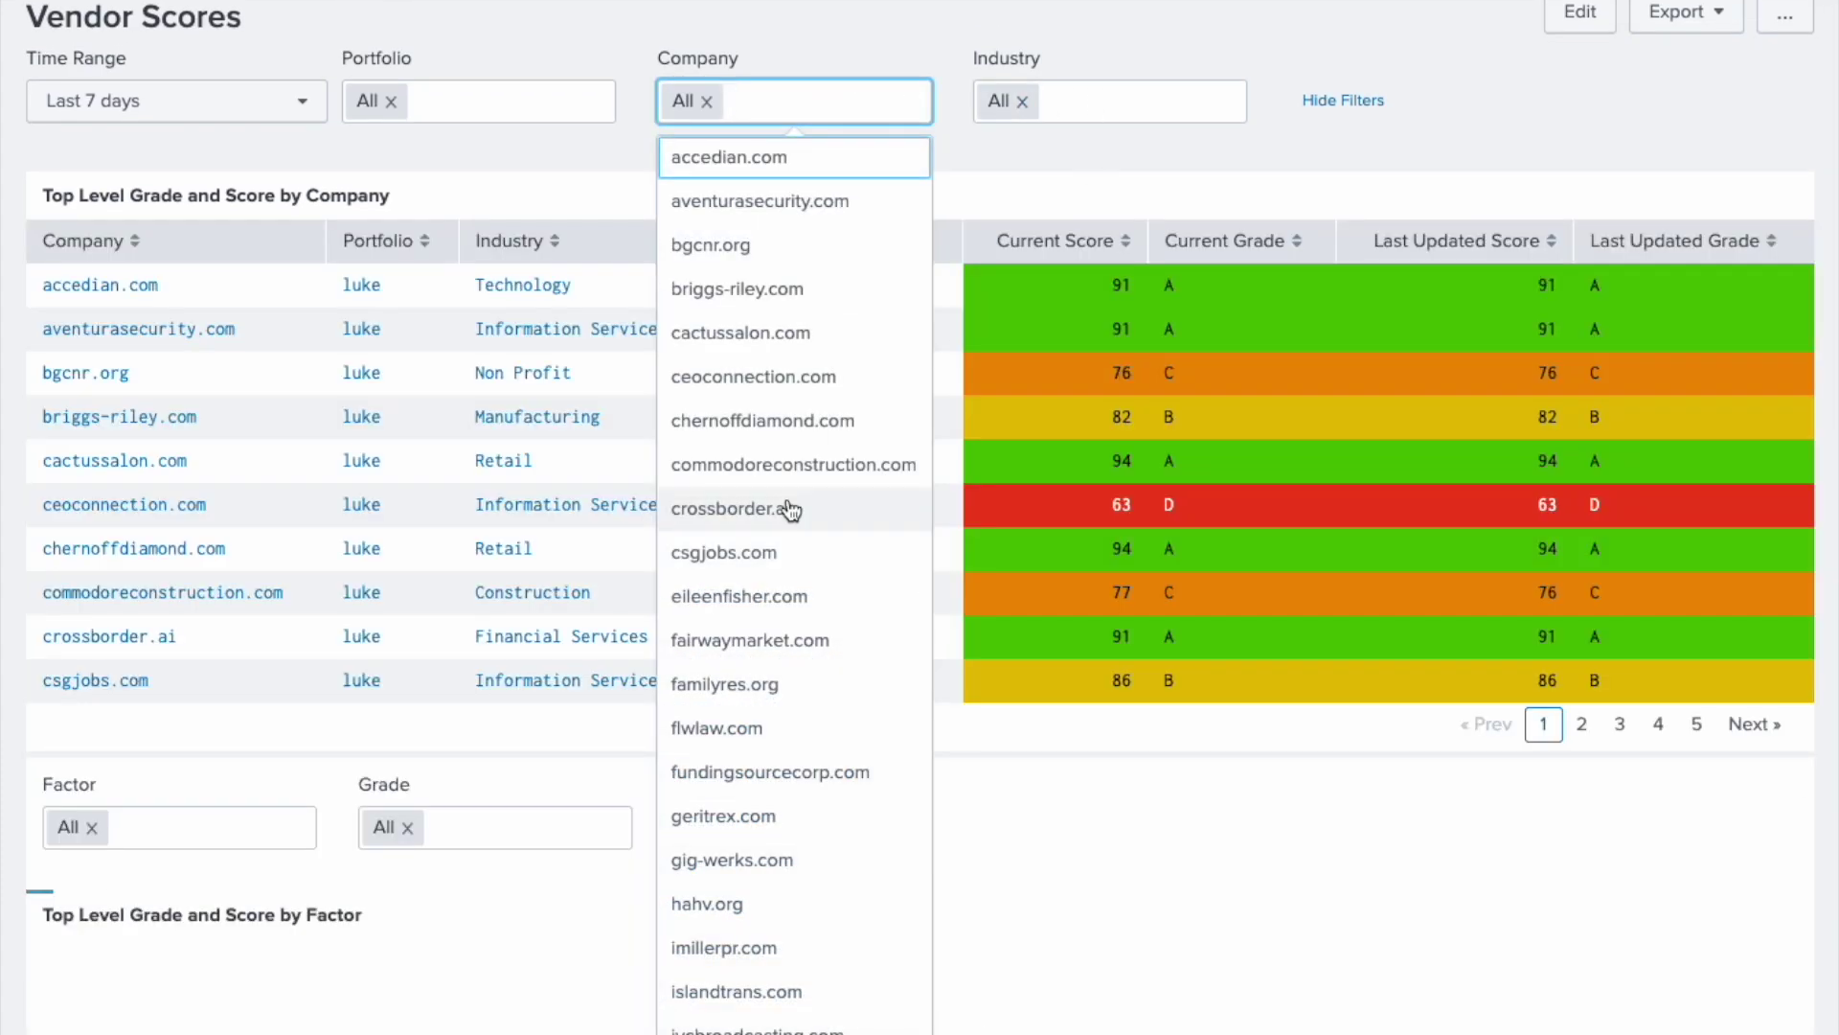
# - Close the Company list and review all vendors, from ceoconnection.com 63 (D) to cactussalon.com 94 (A)
pyautogui.click(588, 805)
pyautogui.scroll(-10, 589, 805)
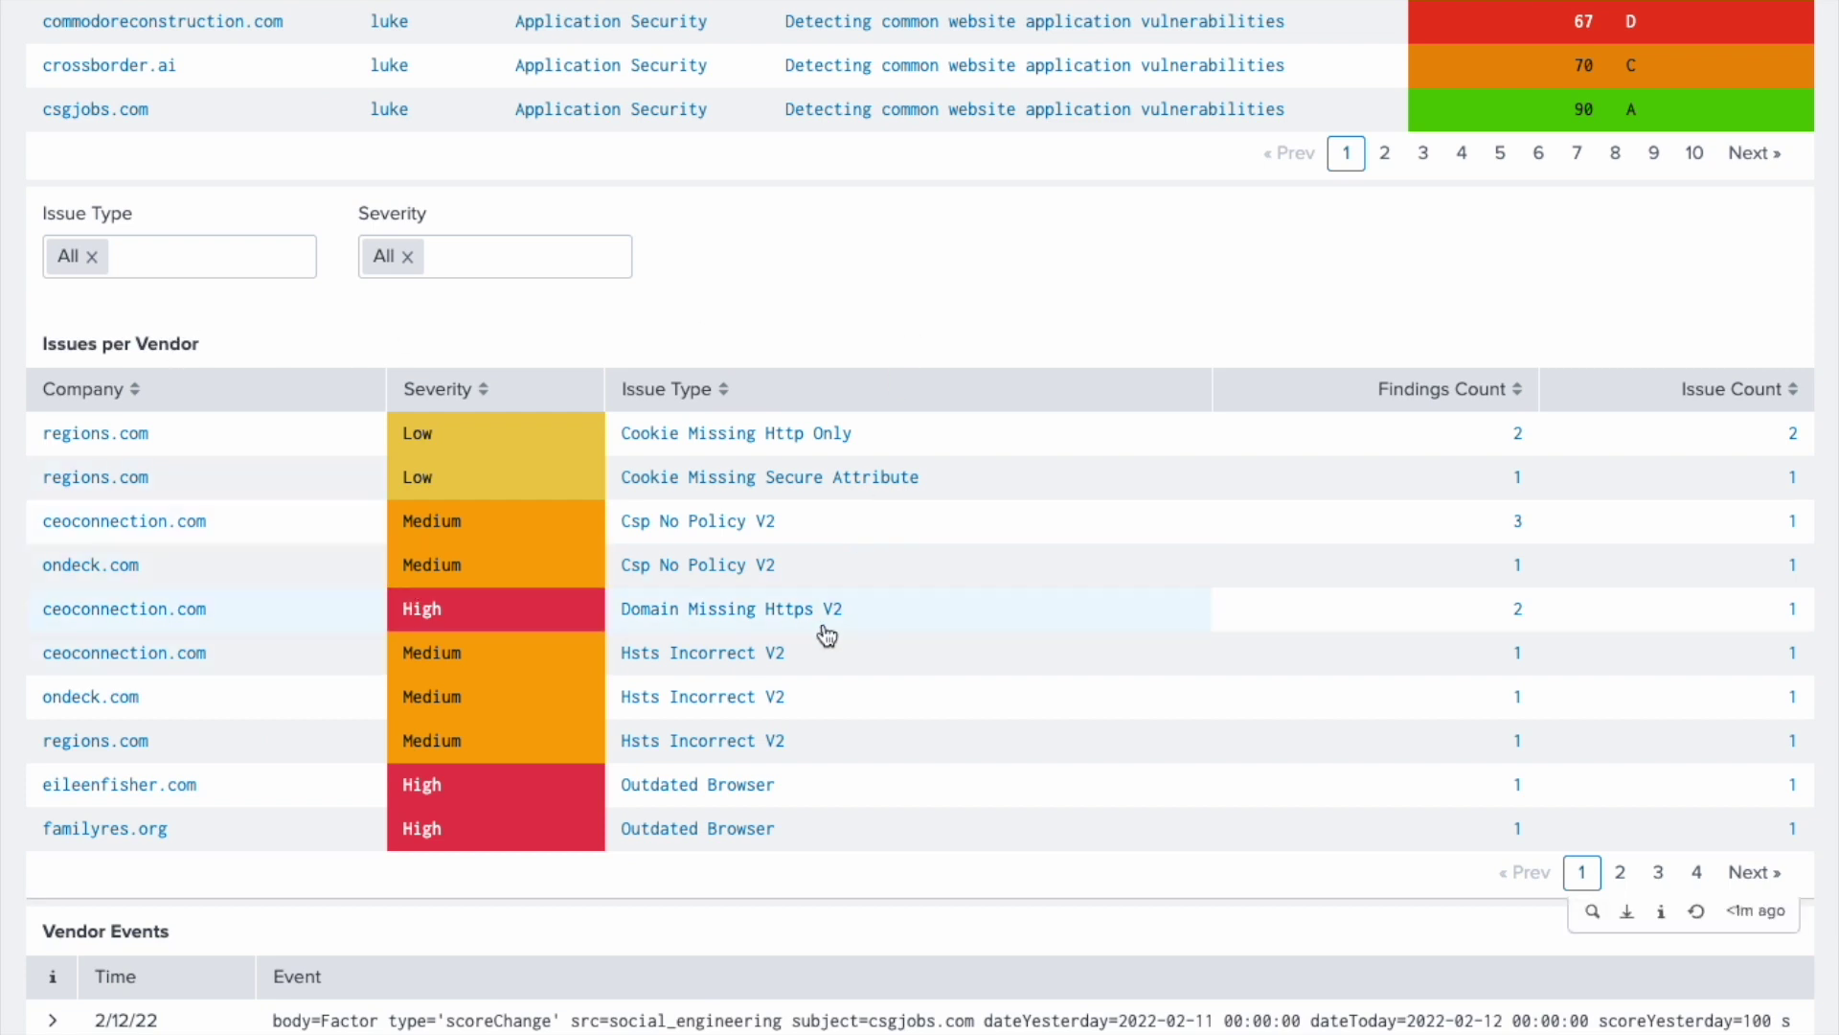
pyautogui.scroll(12, 828, 635)
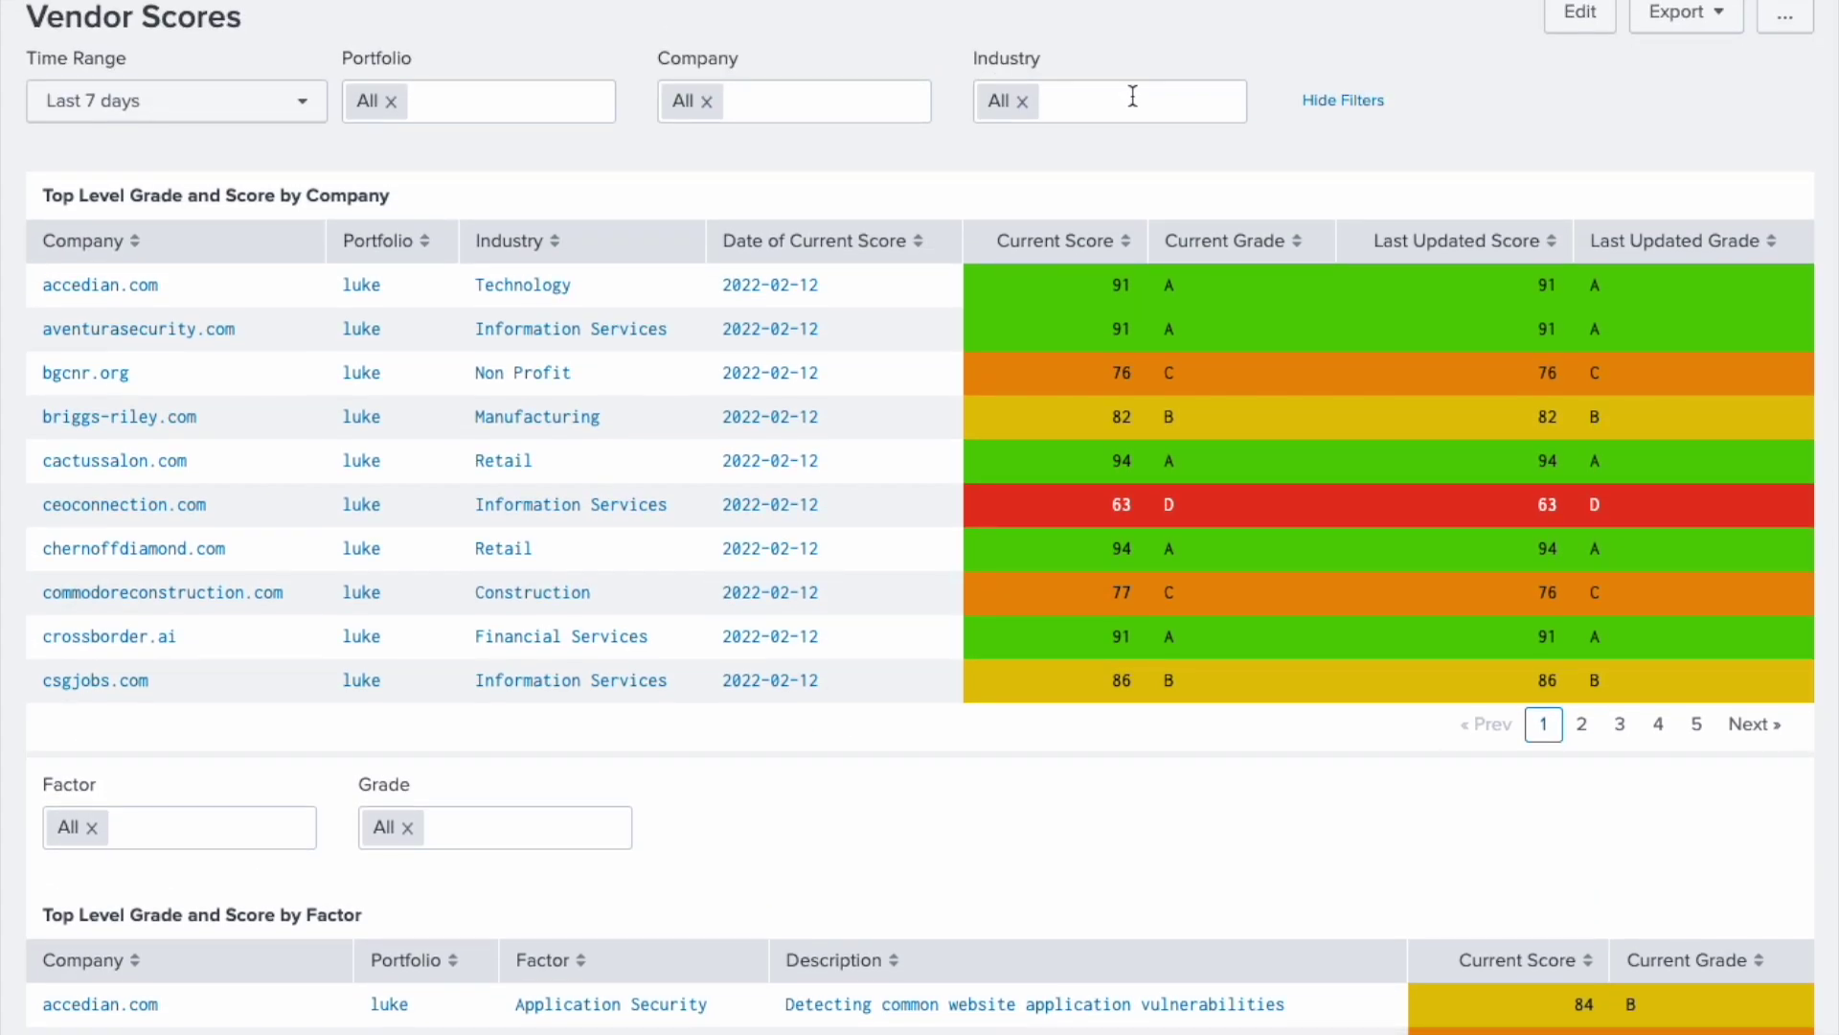
pyautogui.click(1133, 100)
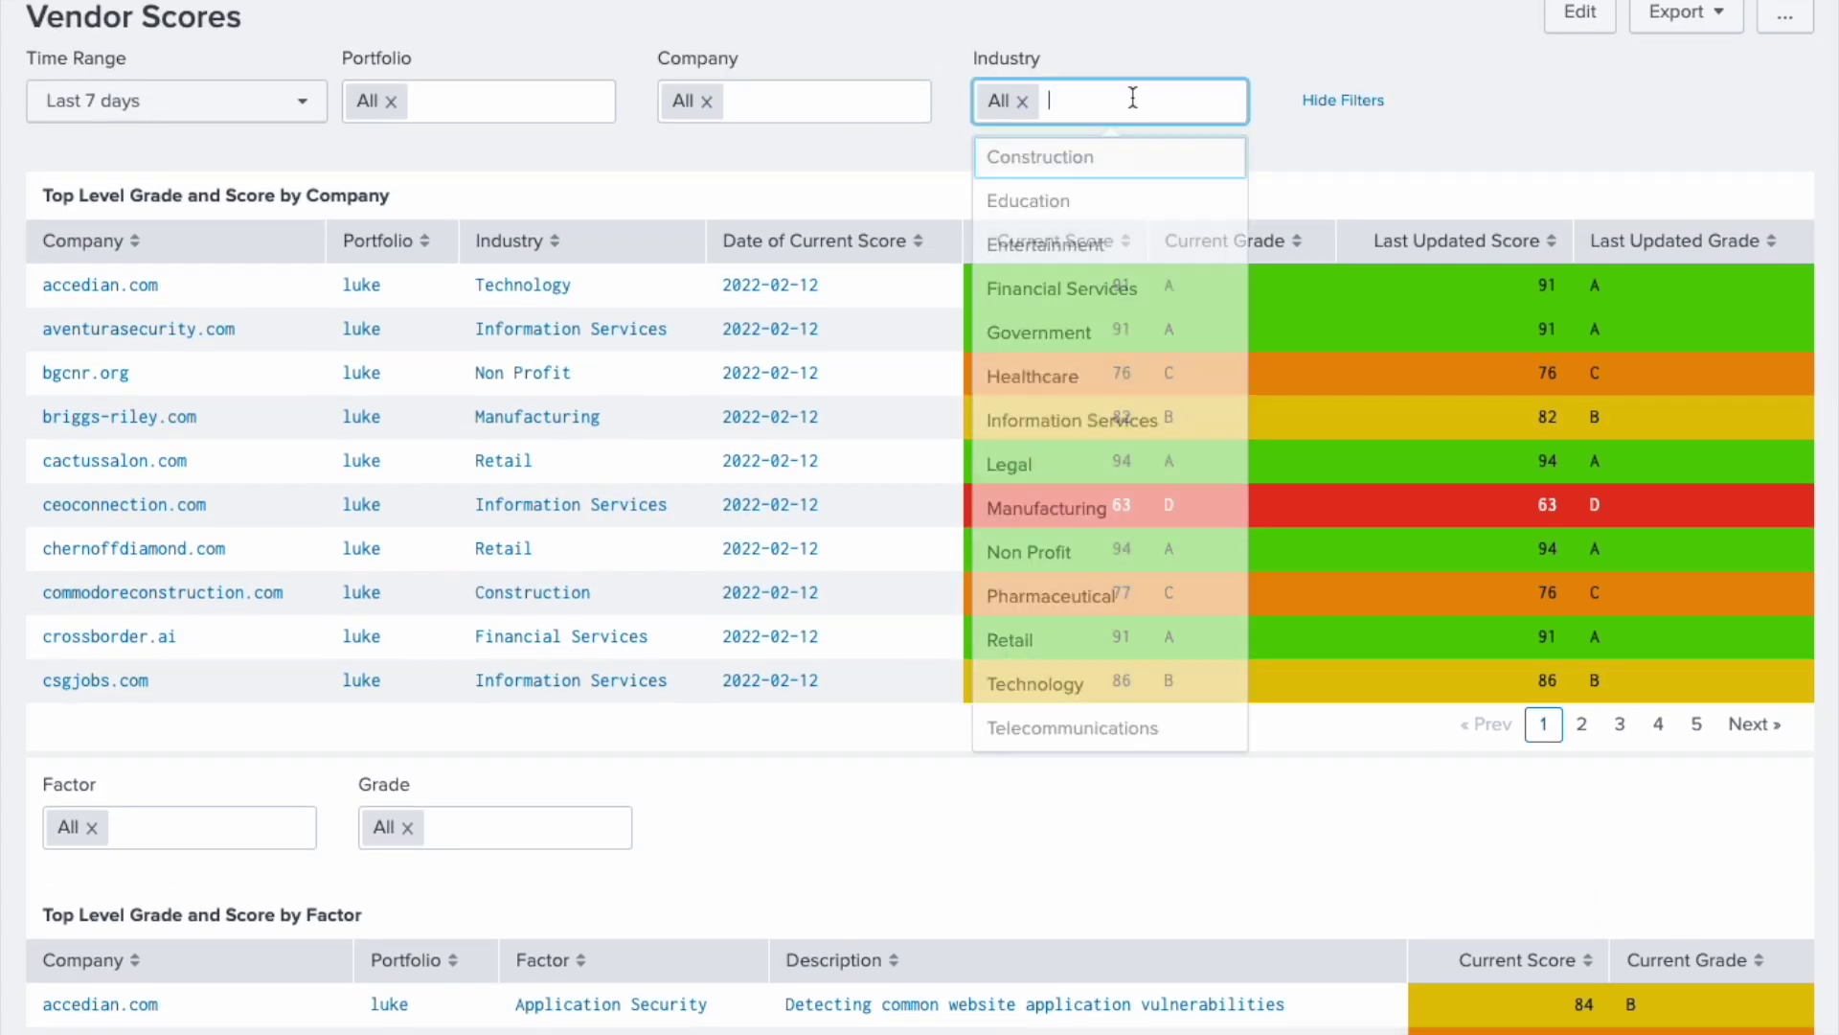
# - Set Industry to Healthcare, leaving only hahv.org 72 (C) and nyackhospital.org 93 (A)
pyautogui.click(1049, 378)
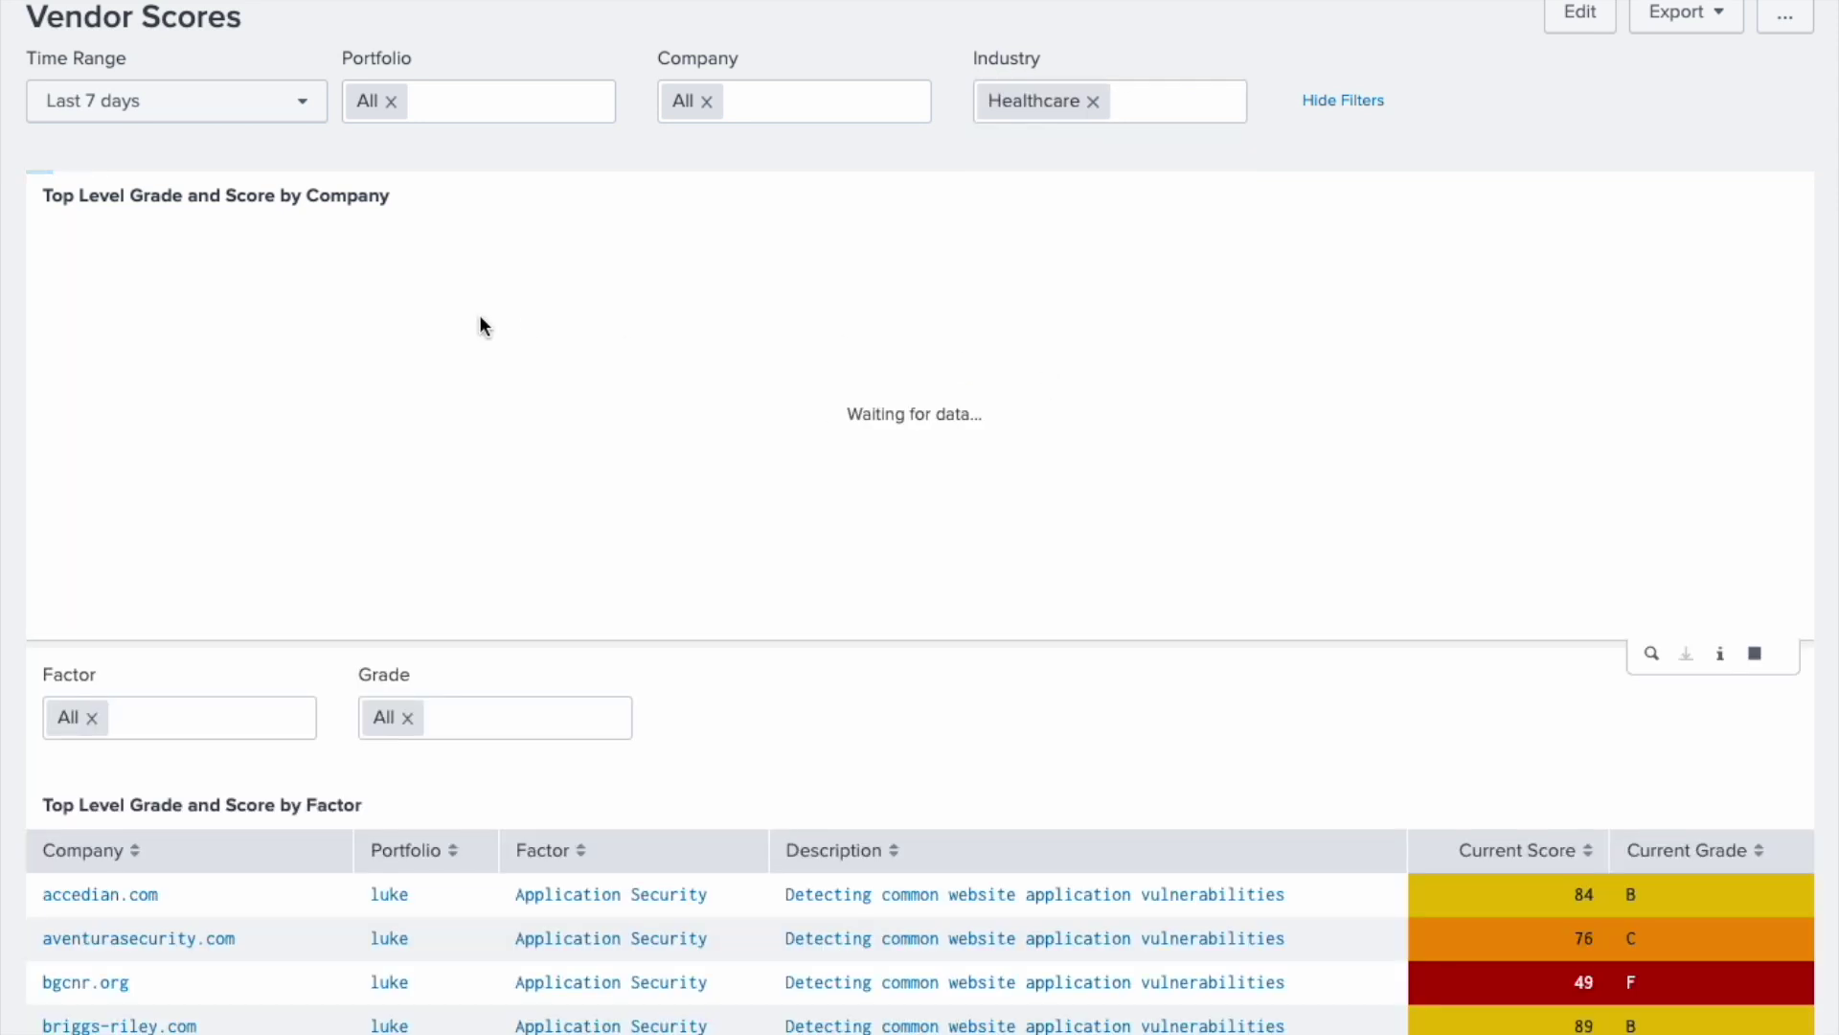
pyautogui.scroll(-10, 484, 326)
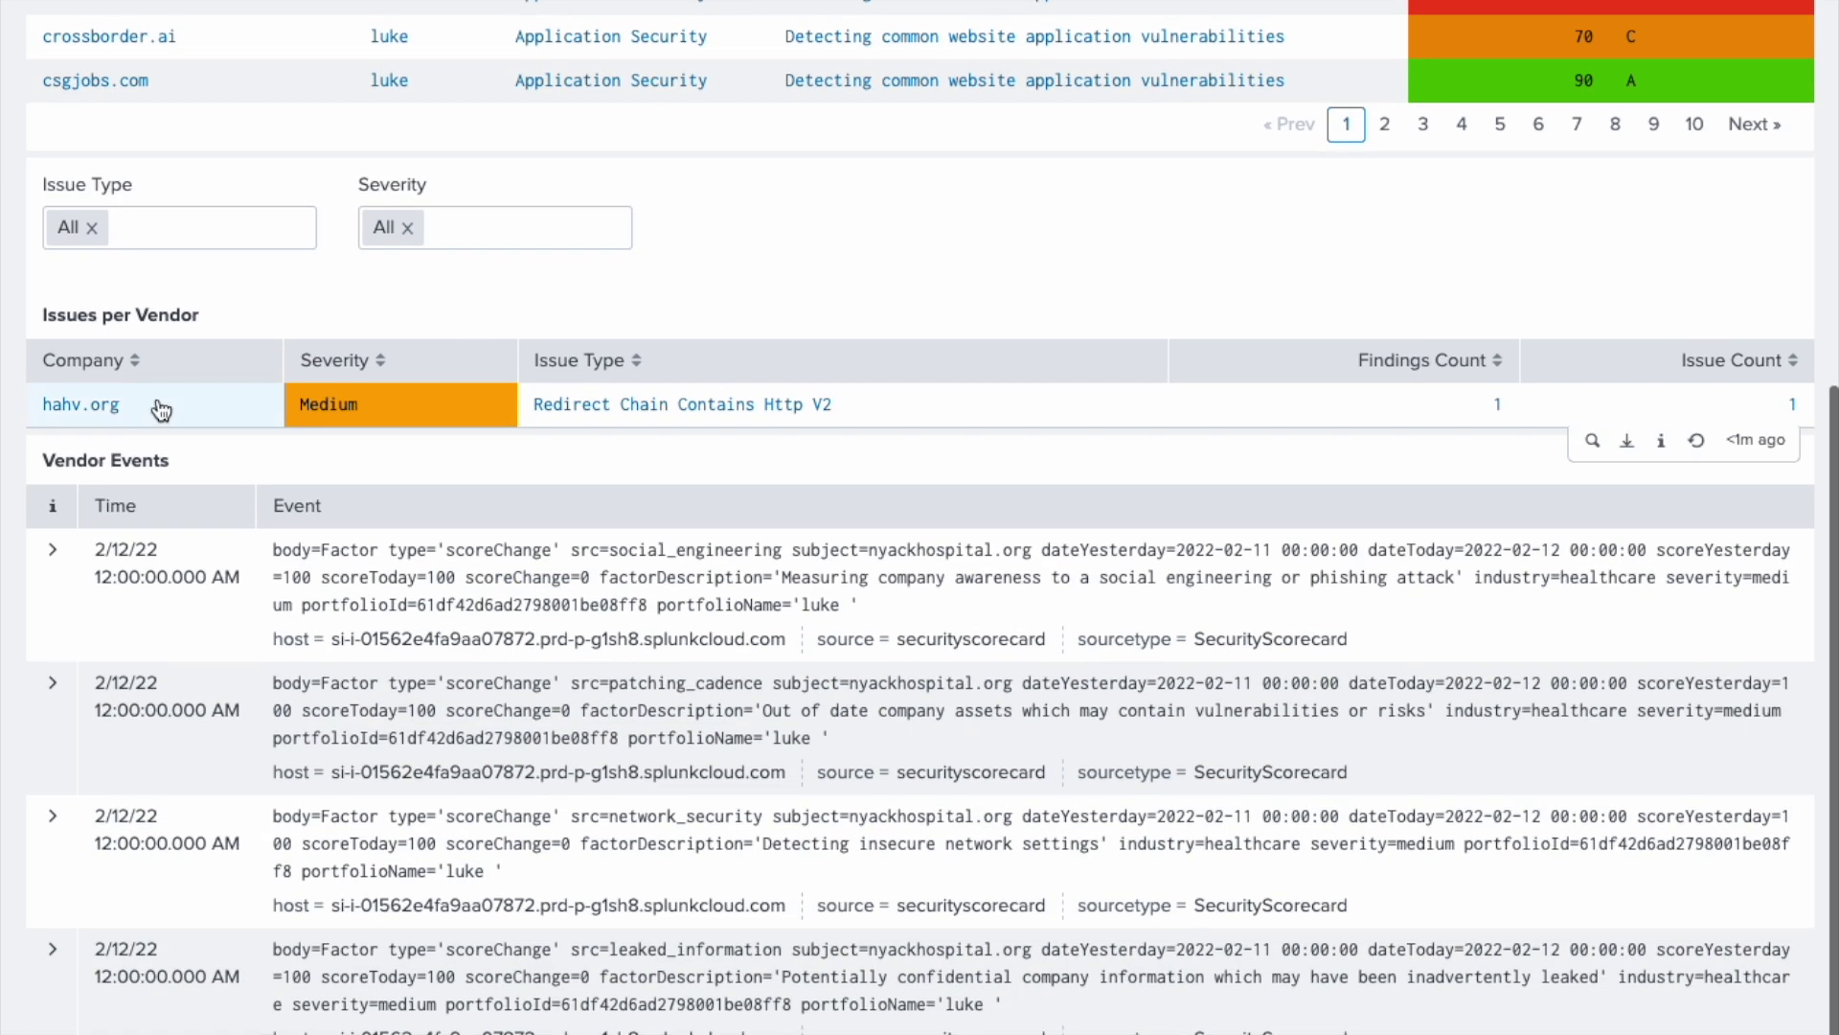
pyautogui.scroll(1, 160, 410)
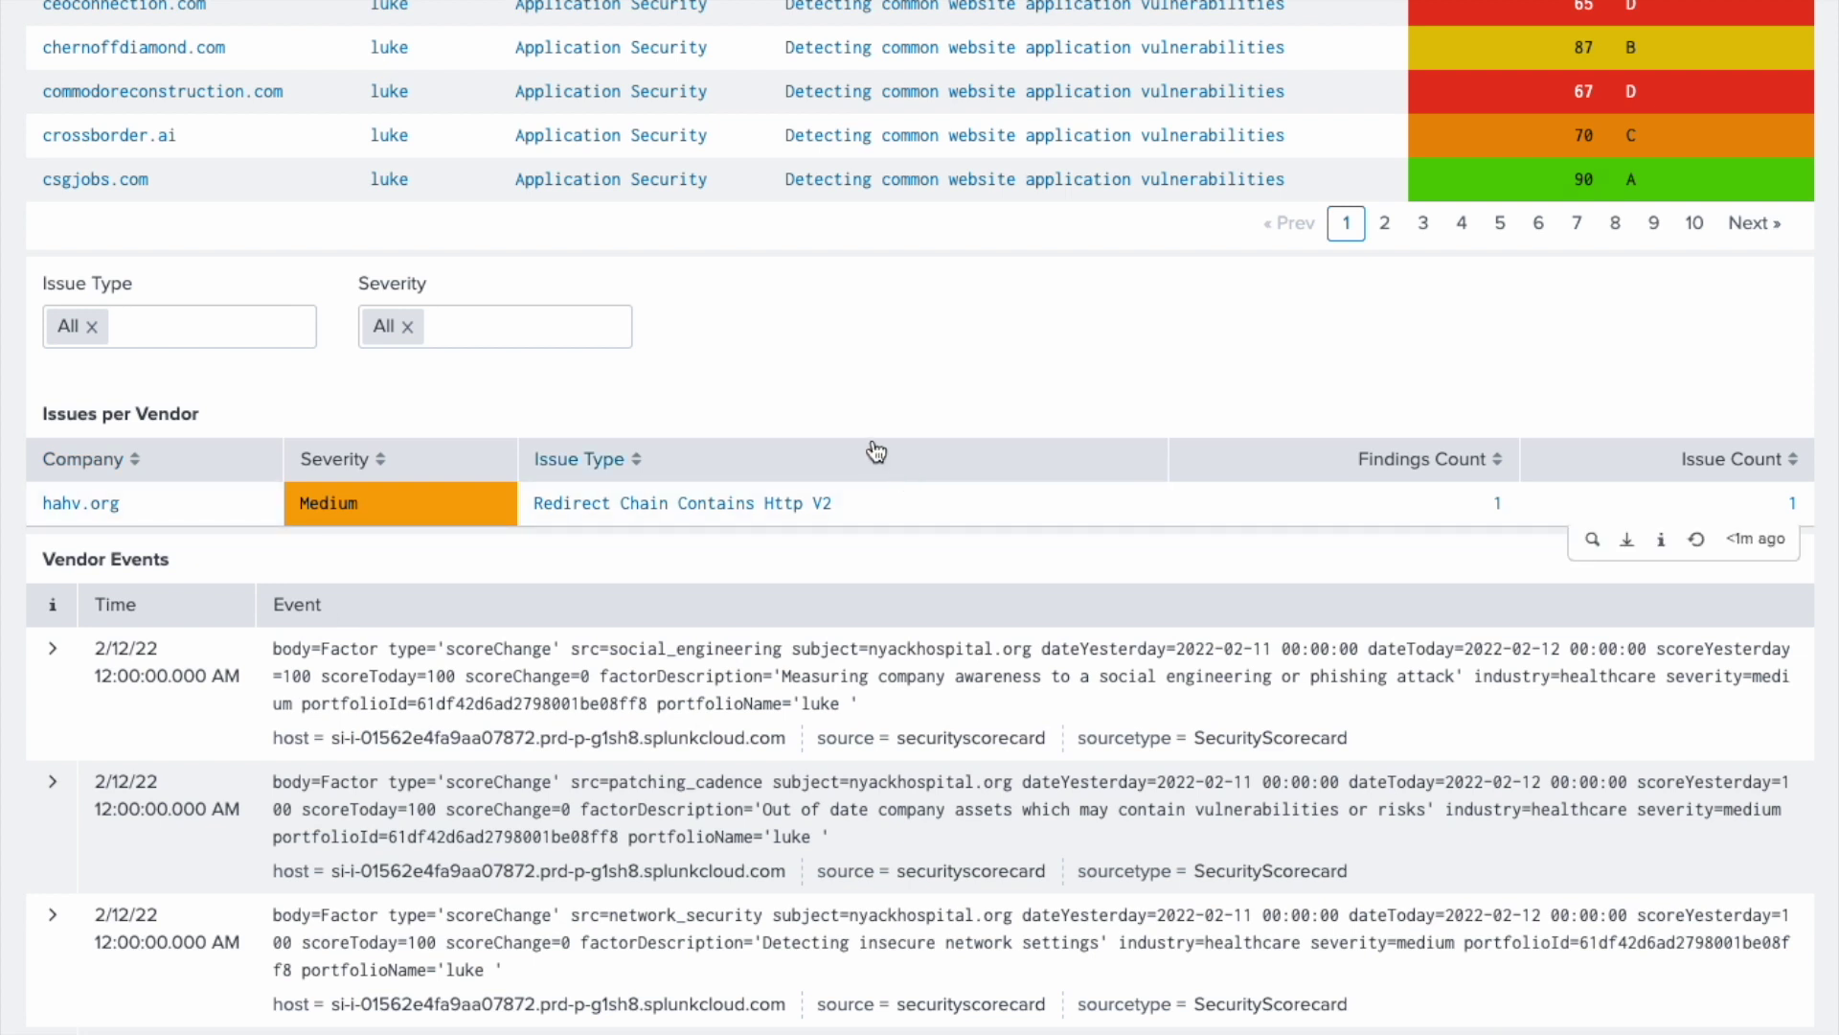
pyautogui.scroll(2, 874, 451)
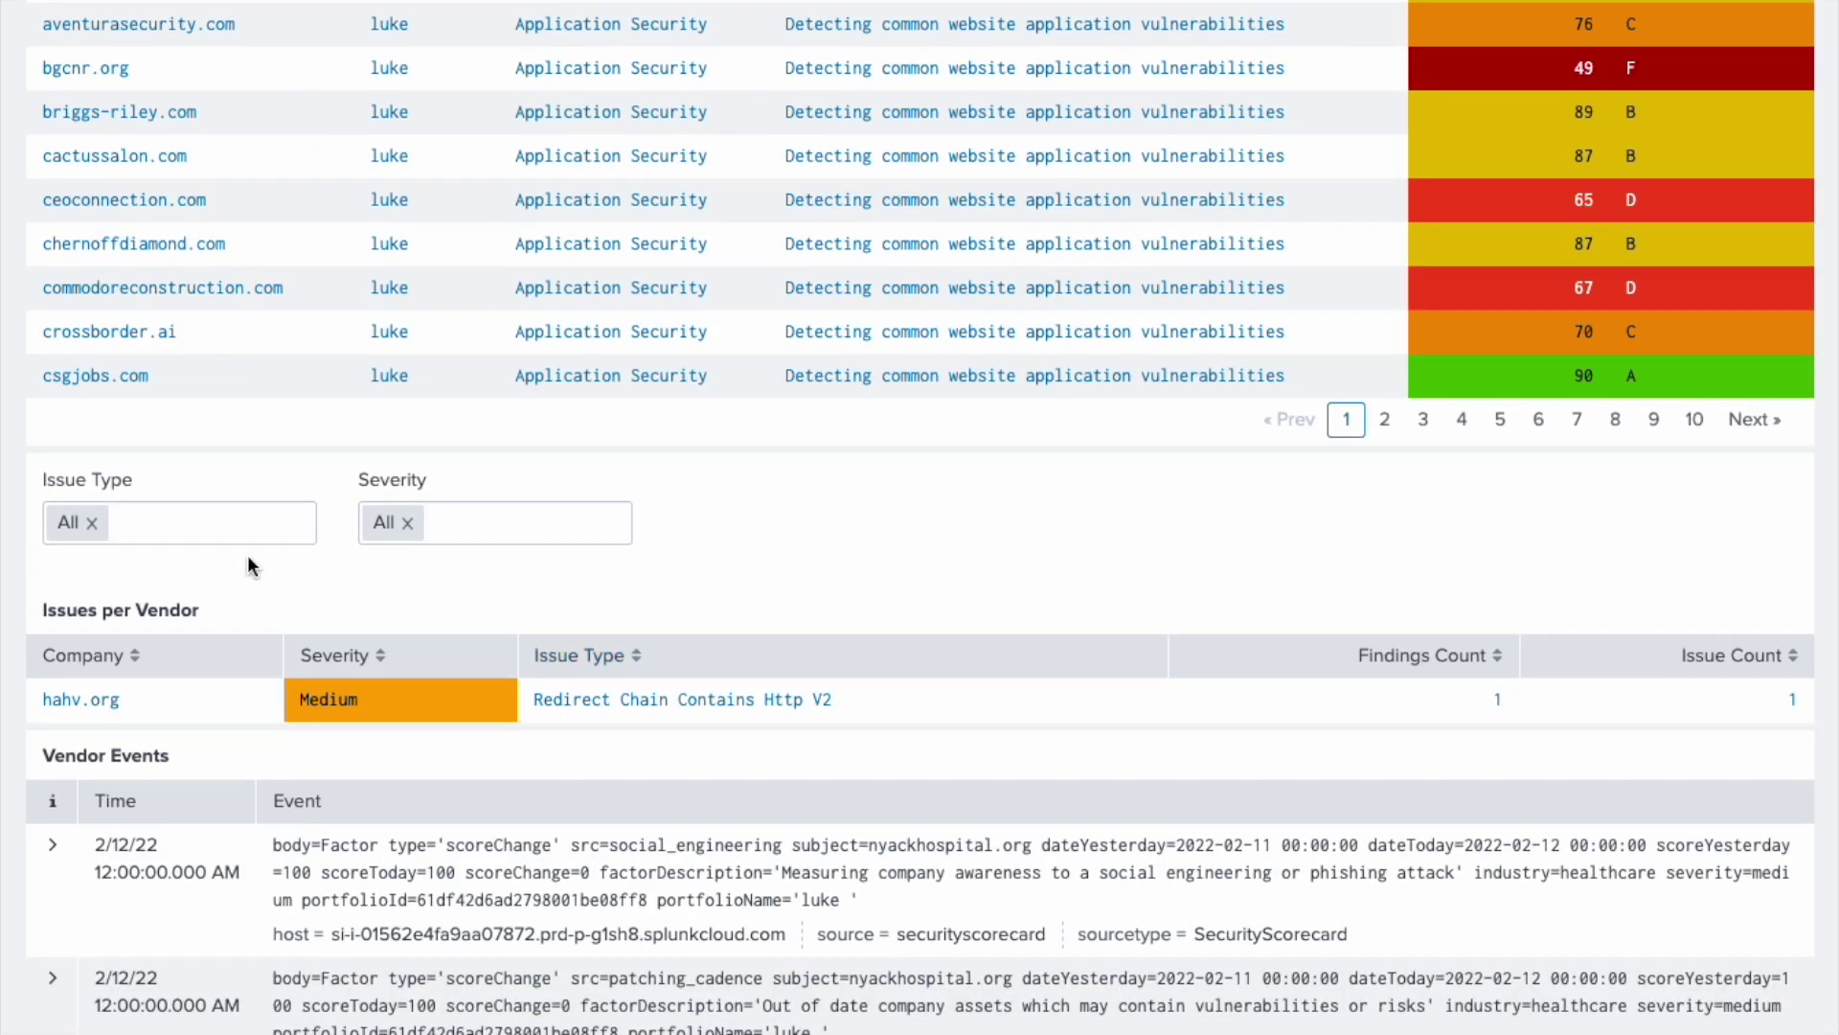
pyautogui.scroll(6, 121, 556)
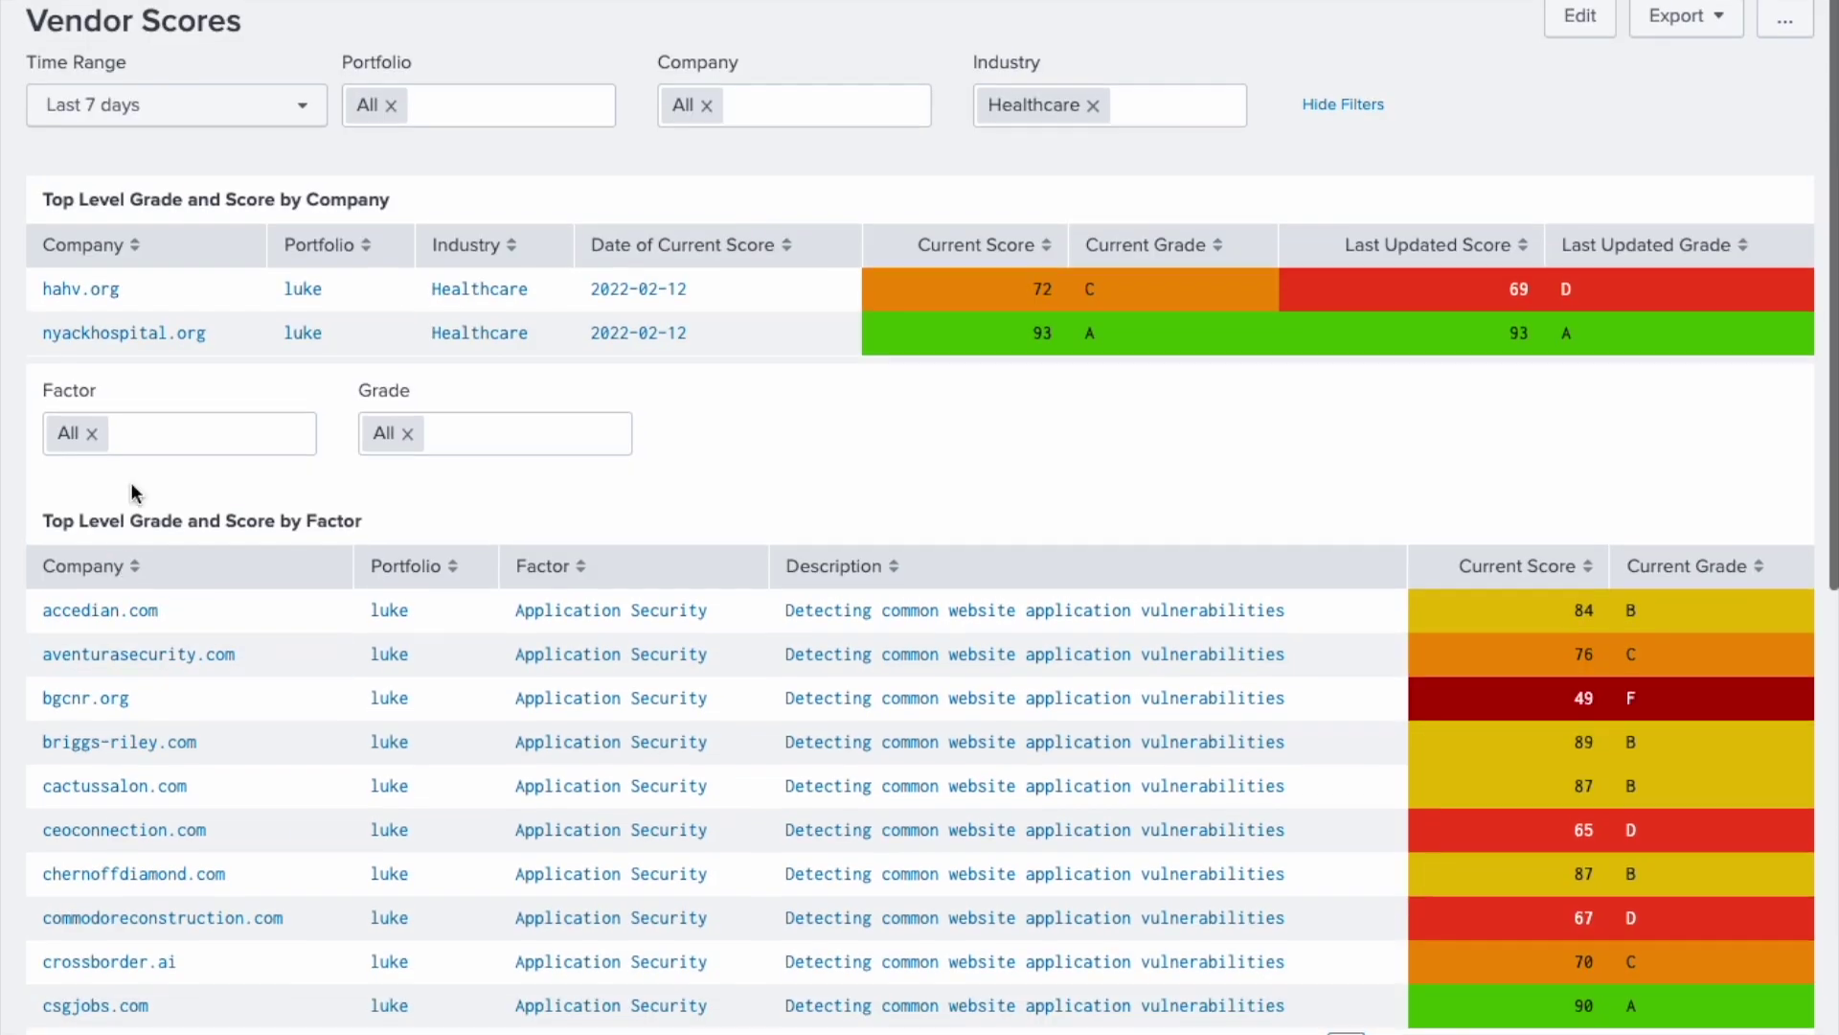
# - View hahv.org's scorecard, then return to the Vendor Scores dashboard
pyautogui.click(104, 291)
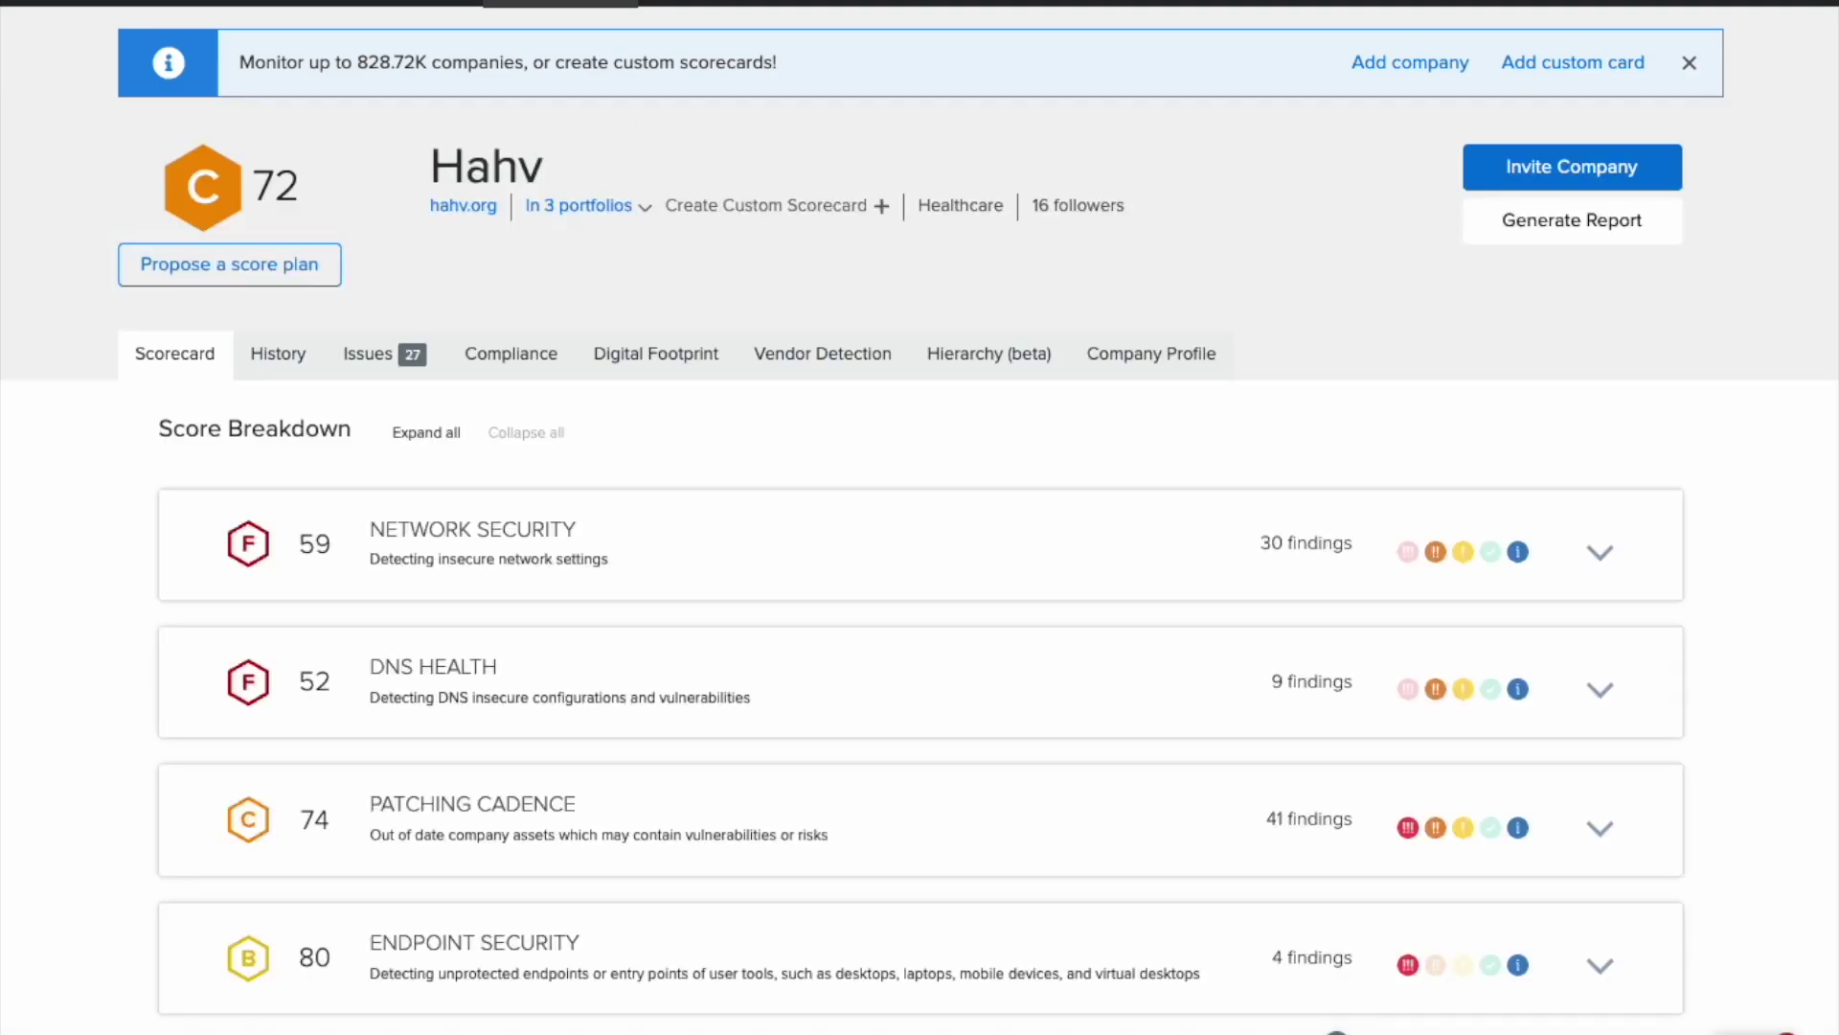
pyautogui.hotkey('ctrl', 'w')
pyautogui.scroll(-2, 776, 455)
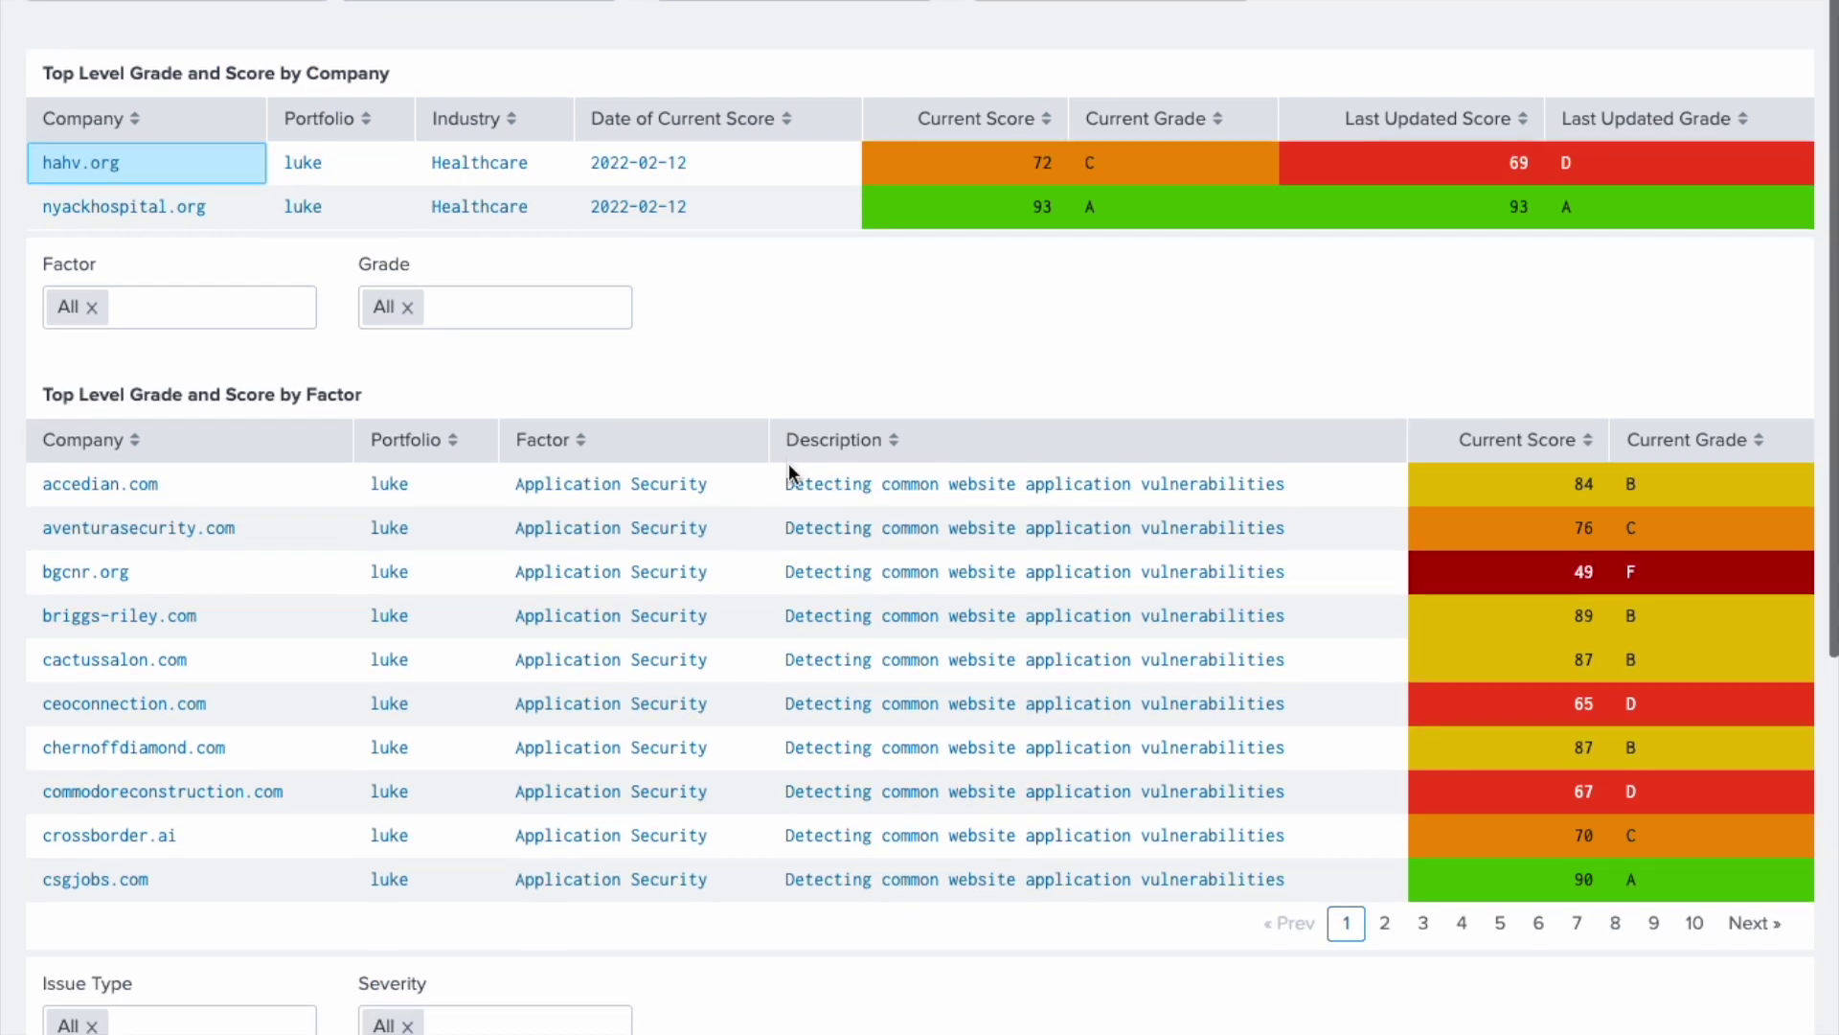
pyautogui.scroll(-5, 789, 463)
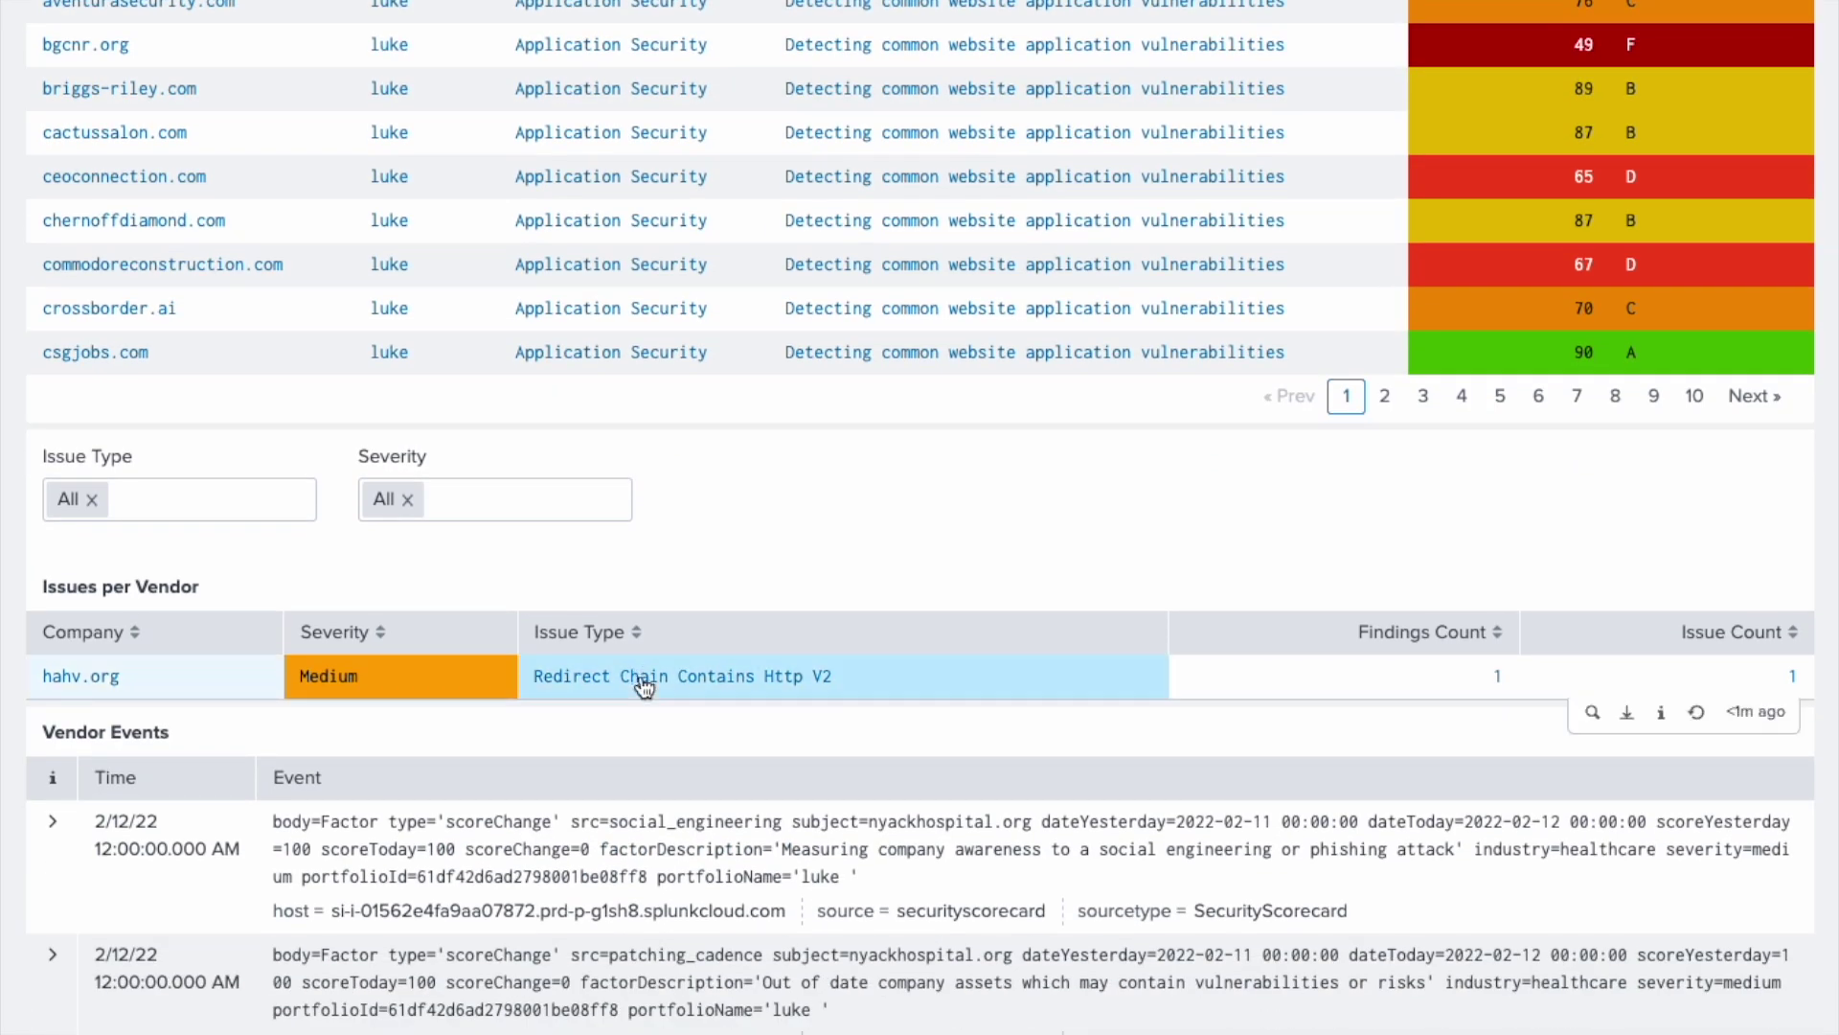
# - Inspect hahv.org's Redirect Chain issue details and return to Vendor Scores
pyautogui.click(644, 682)
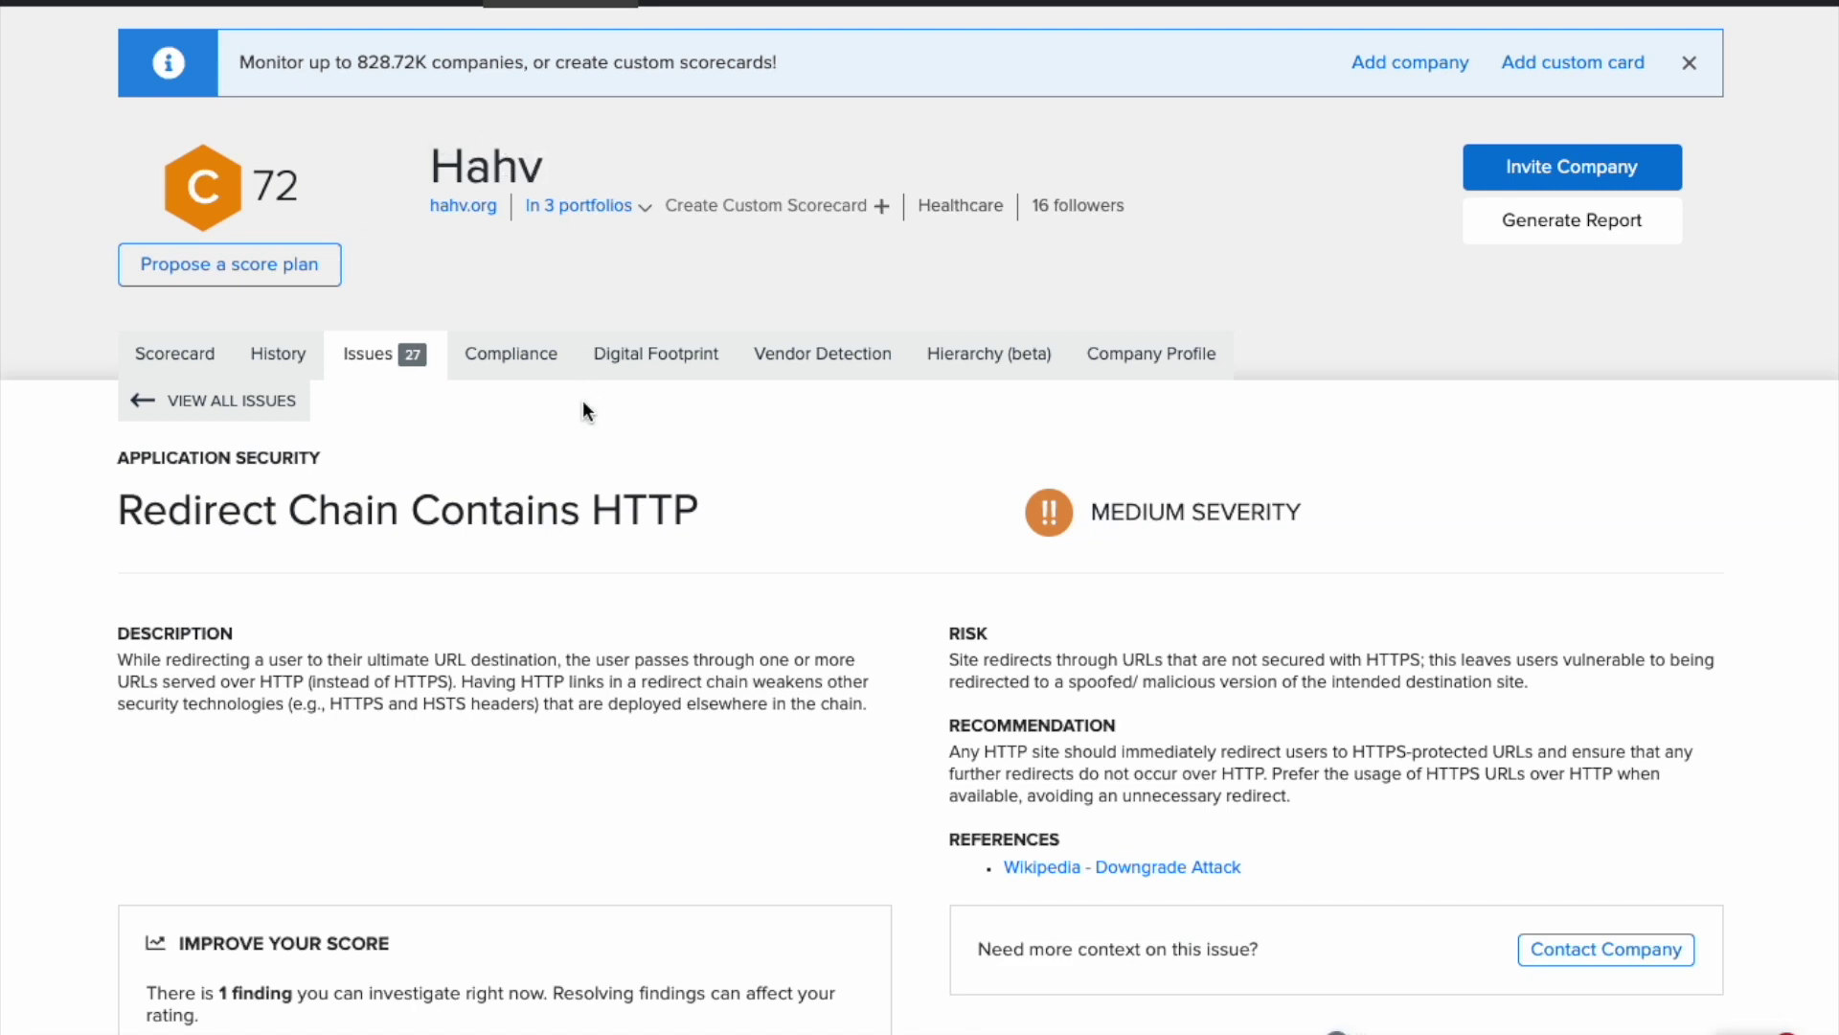
pyautogui.hotkey('ctrl', 'w')
pyautogui.scroll(-4, 623, 452)
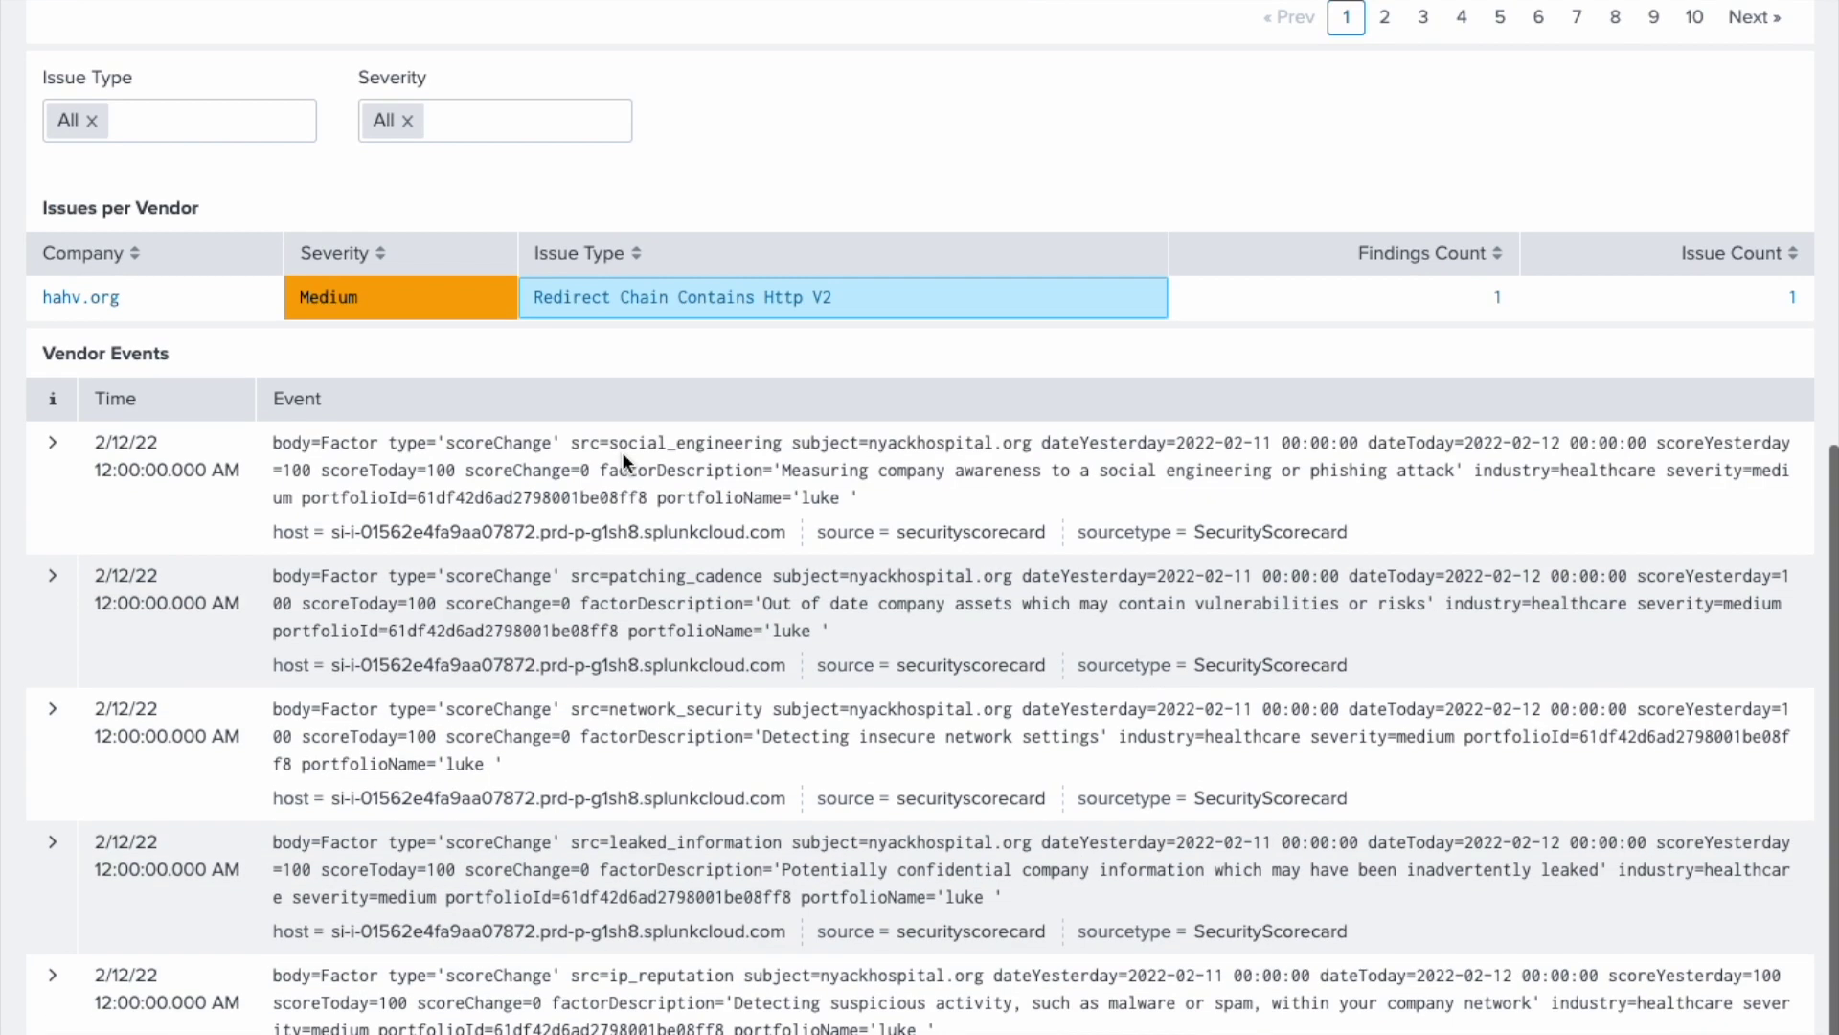
pyautogui.scroll(10, 493, 743)
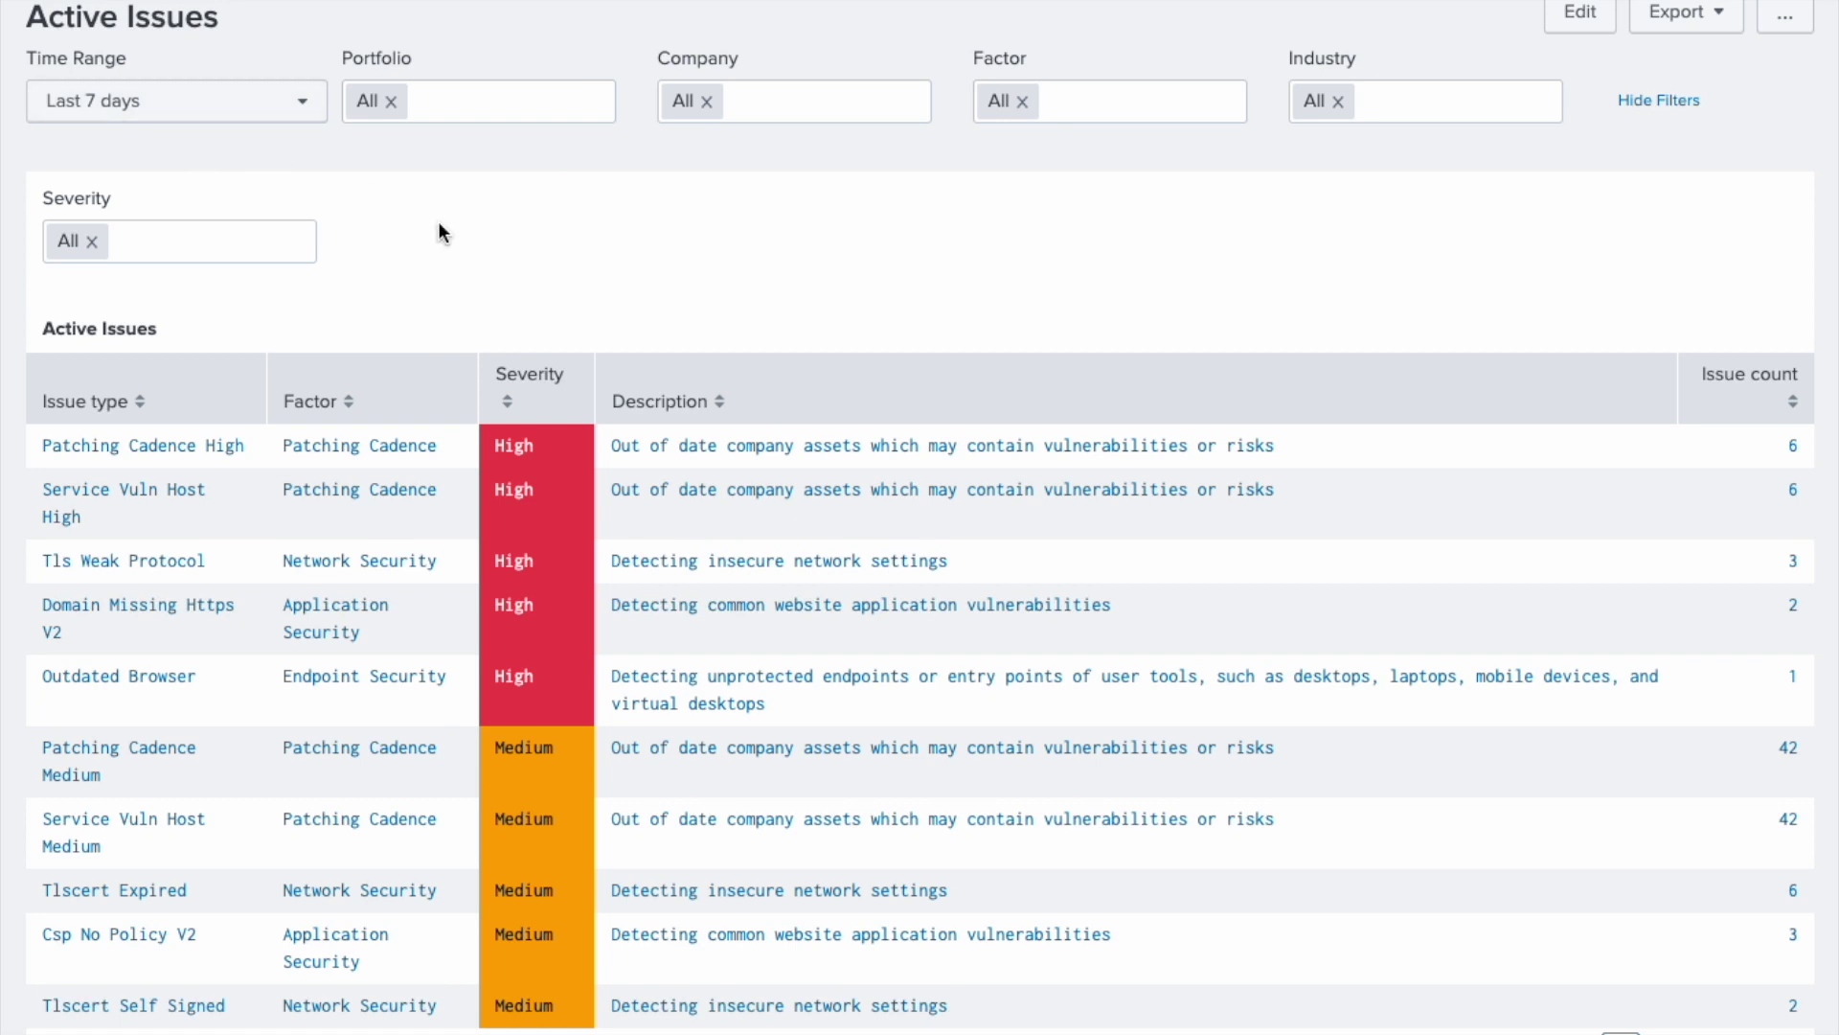
pyautogui.click(175, 103)
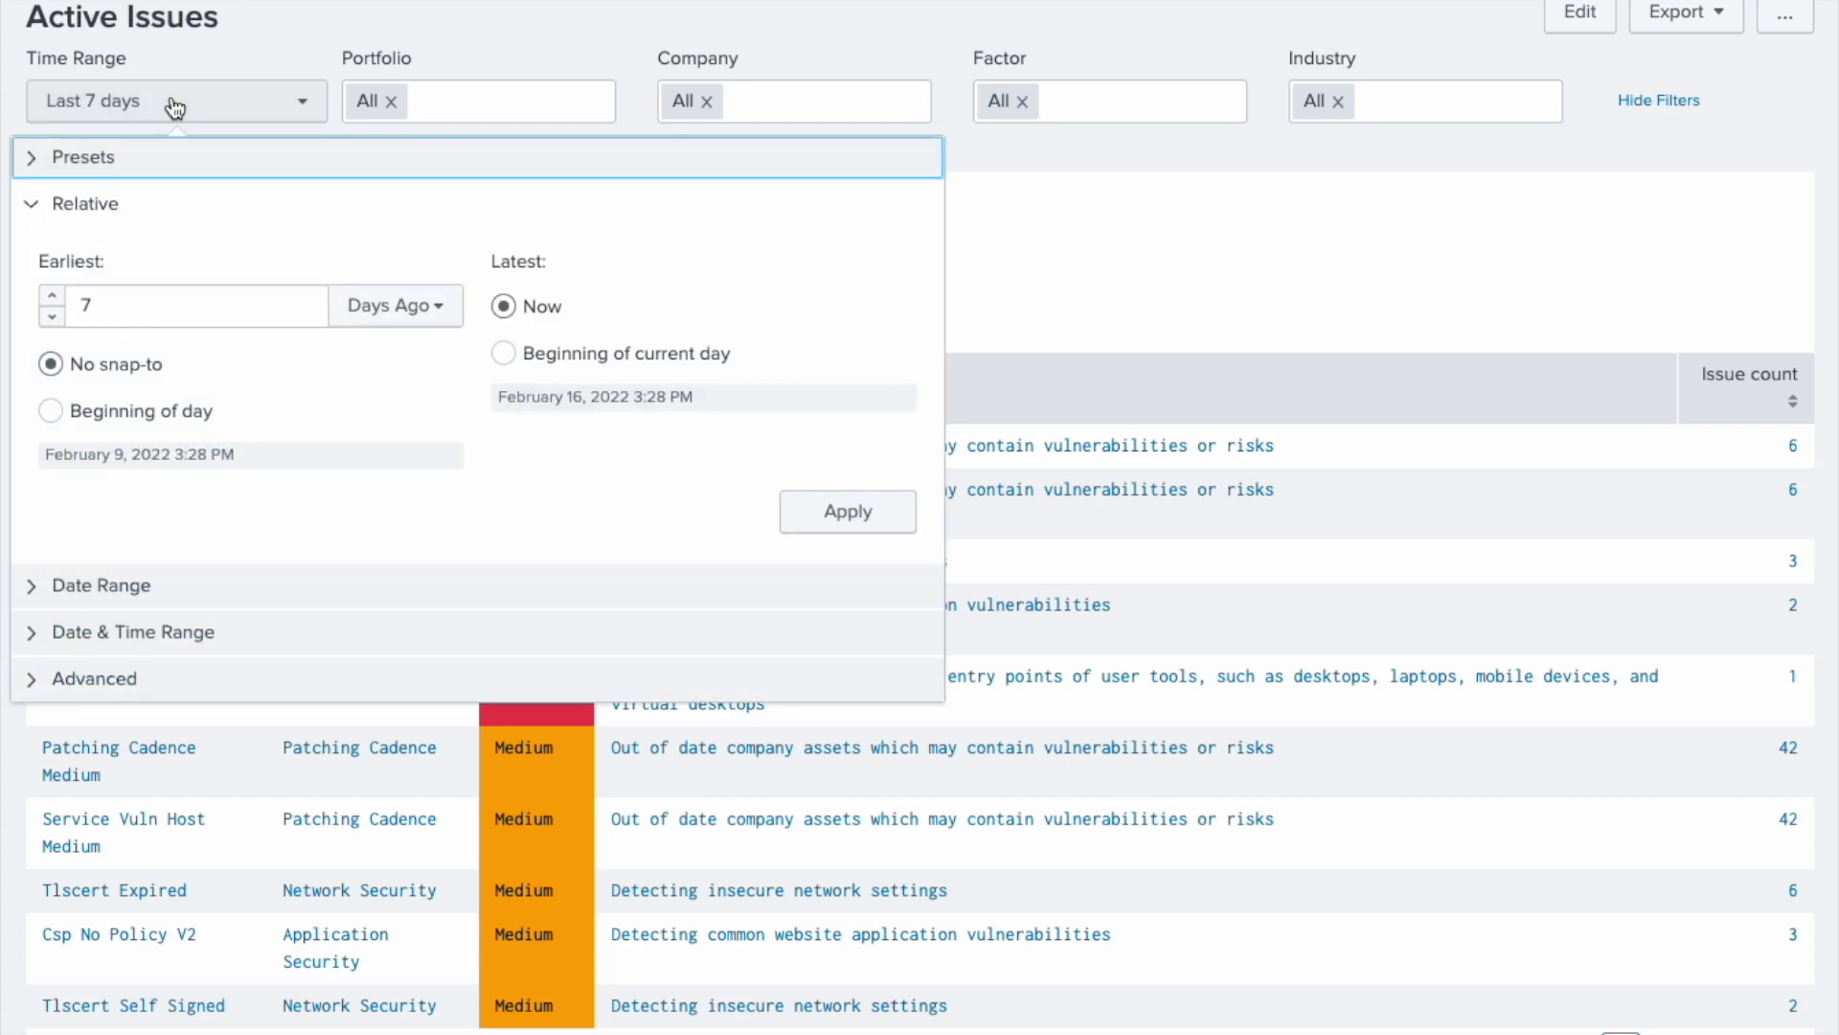
pyautogui.click(1128, 230)
pyautogui.scroll(-1, 337, 246)
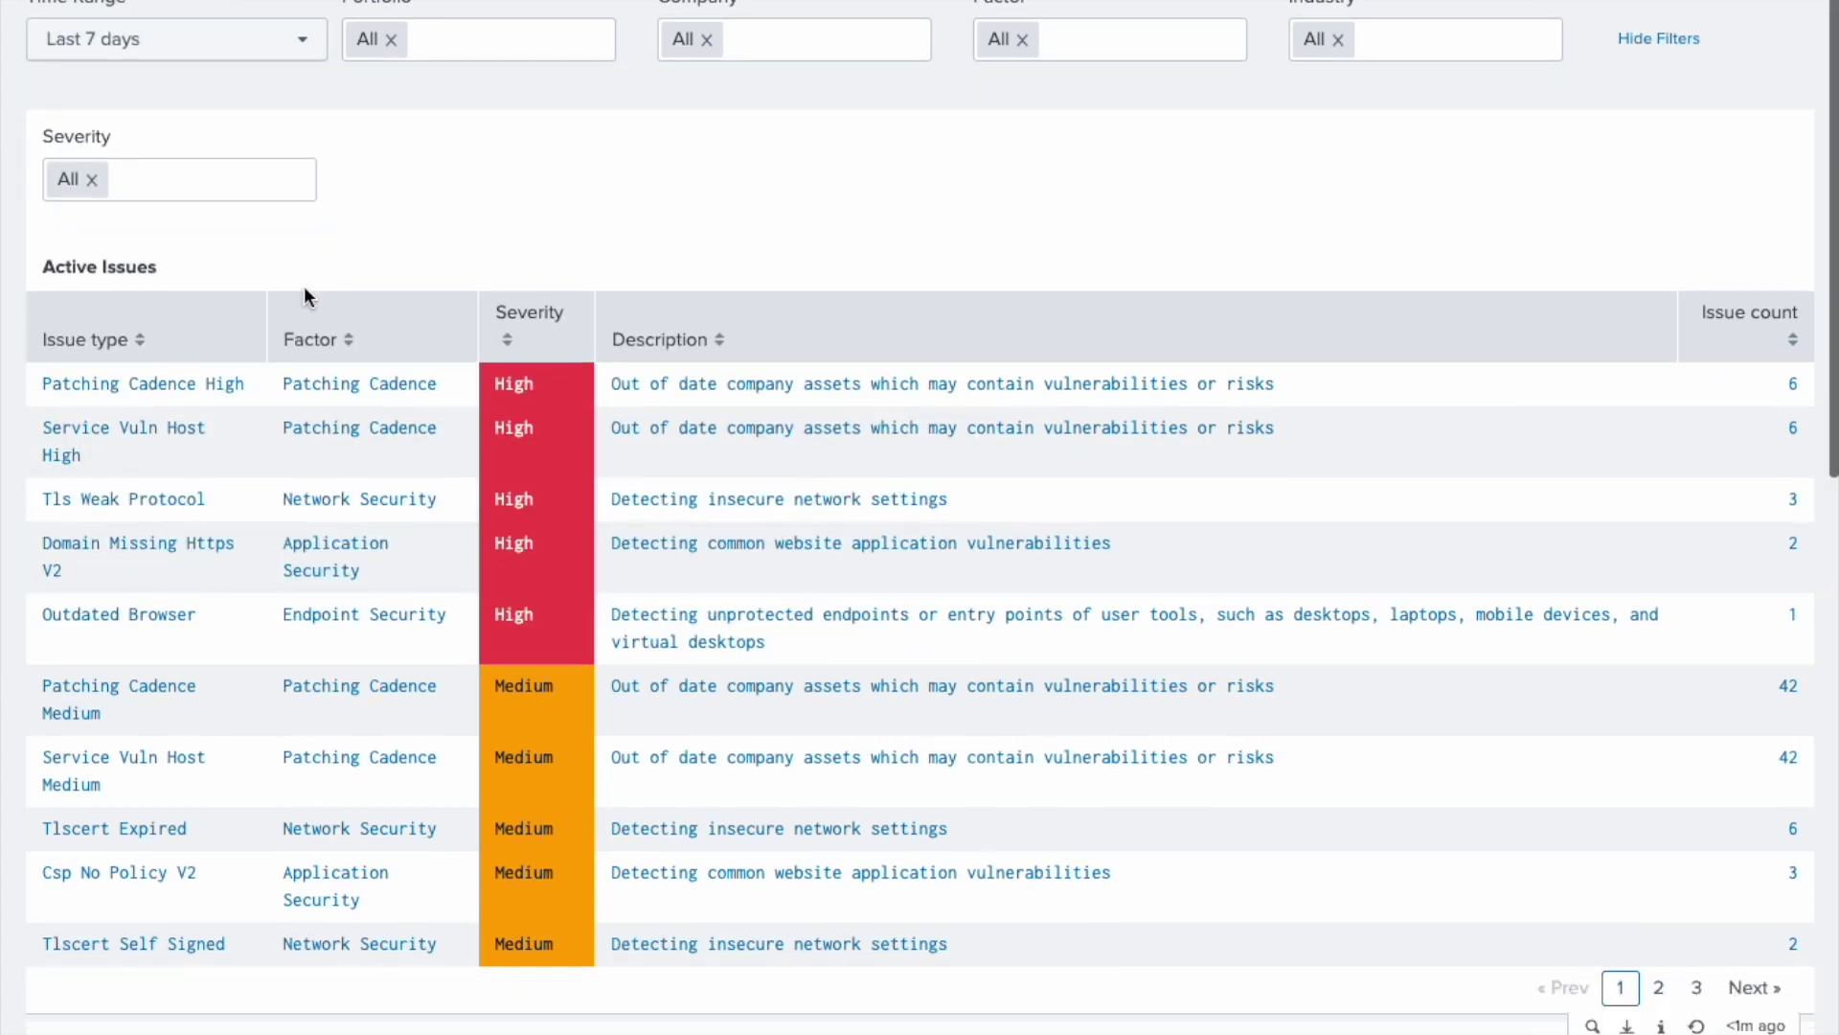
pyautogui.scroll(-2, 304, 289)
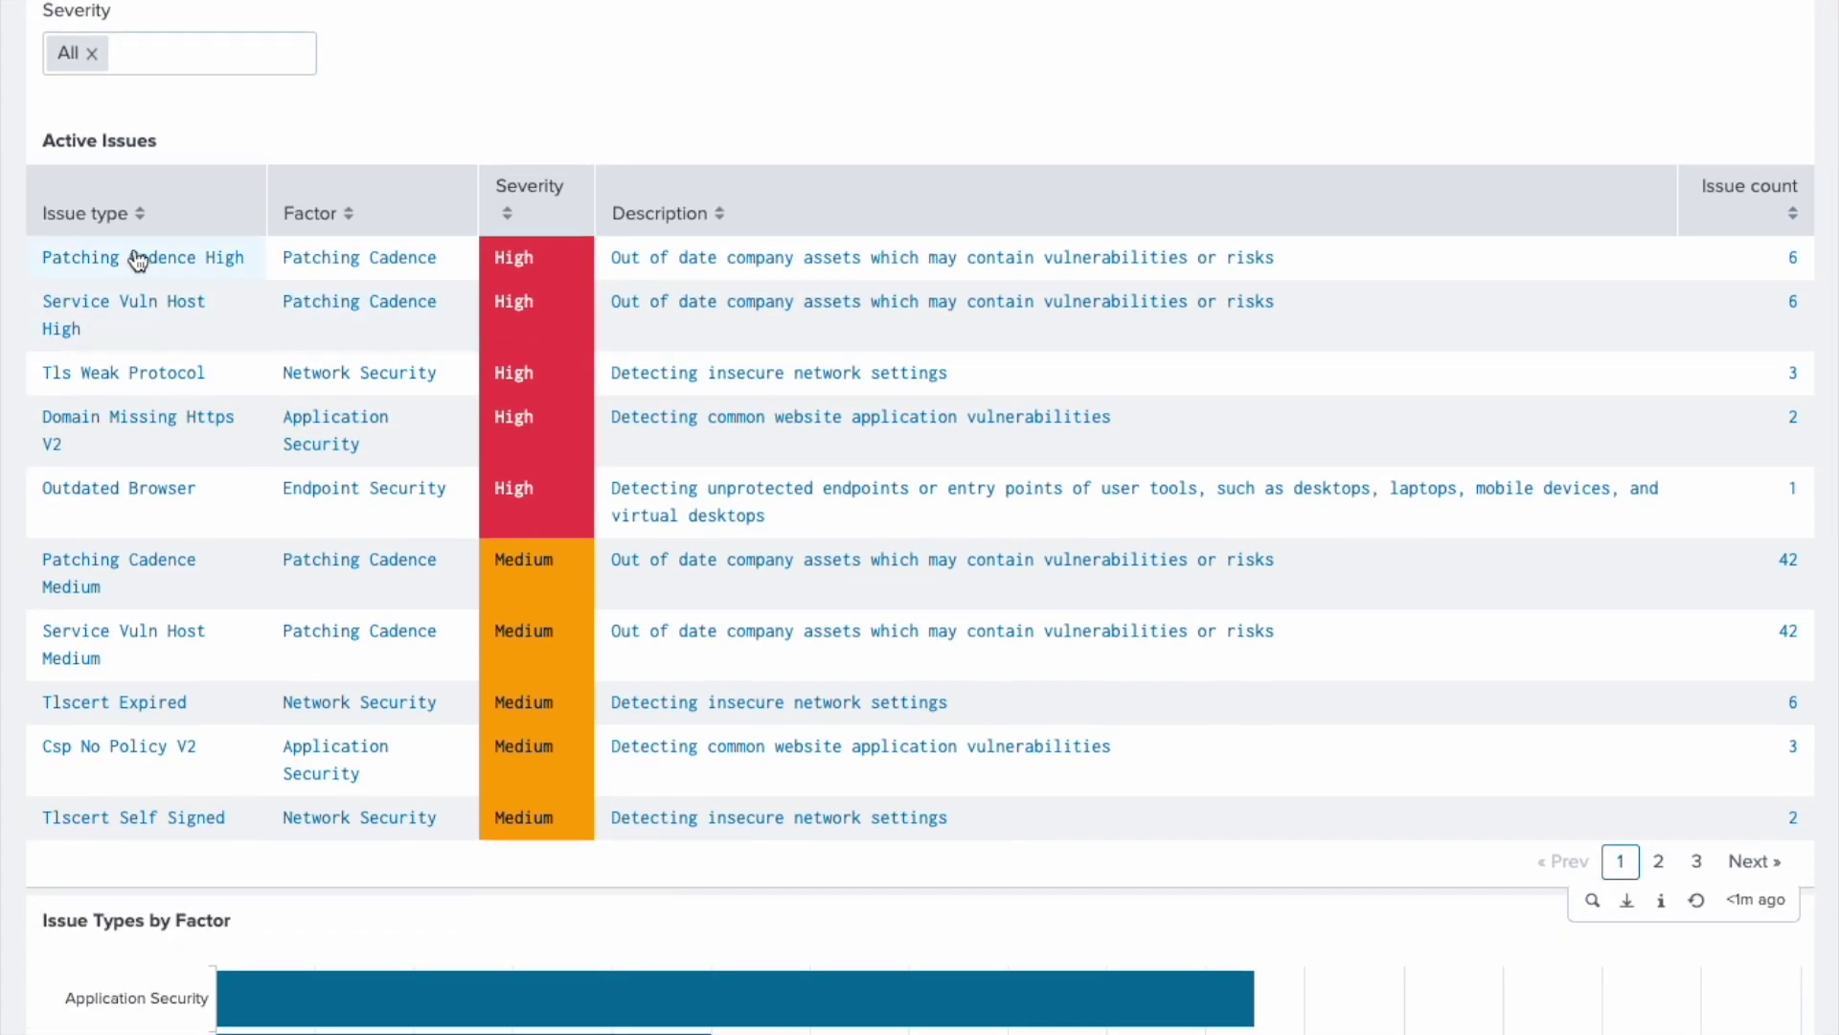
pyautogui.click(137, 259)
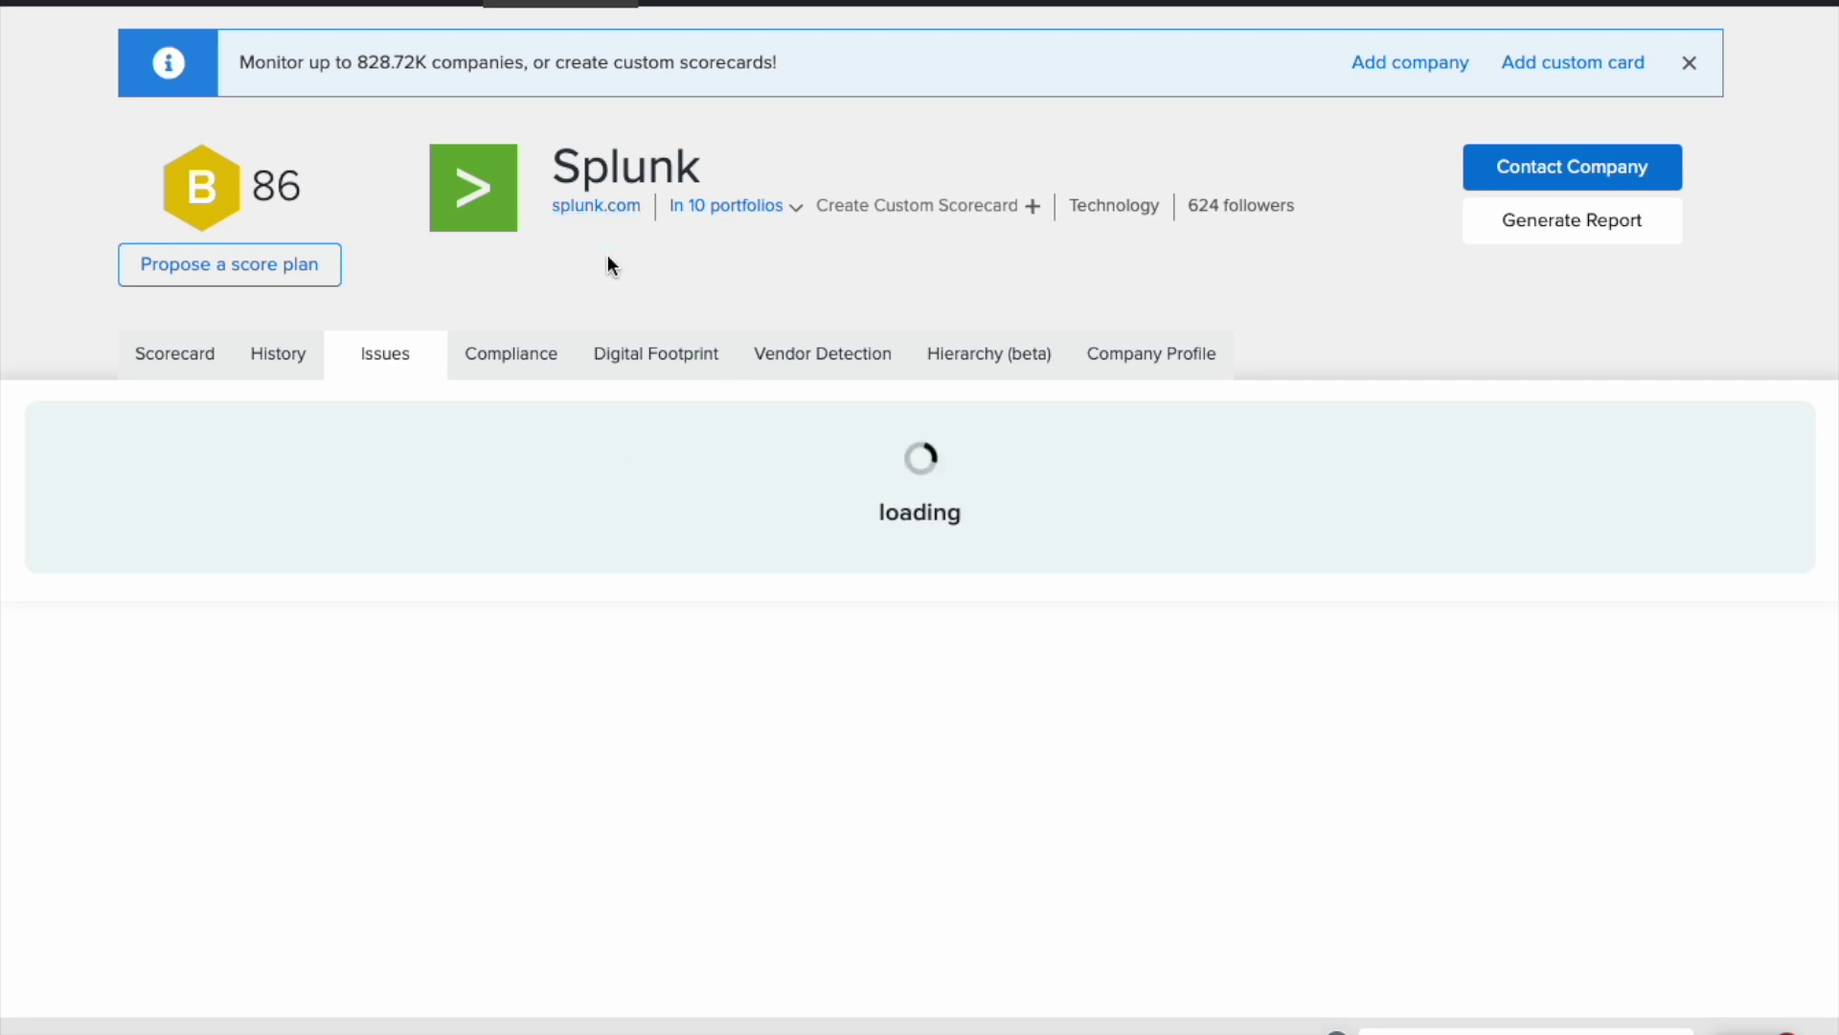
pyautogui.scroll(-2, 555, 604)
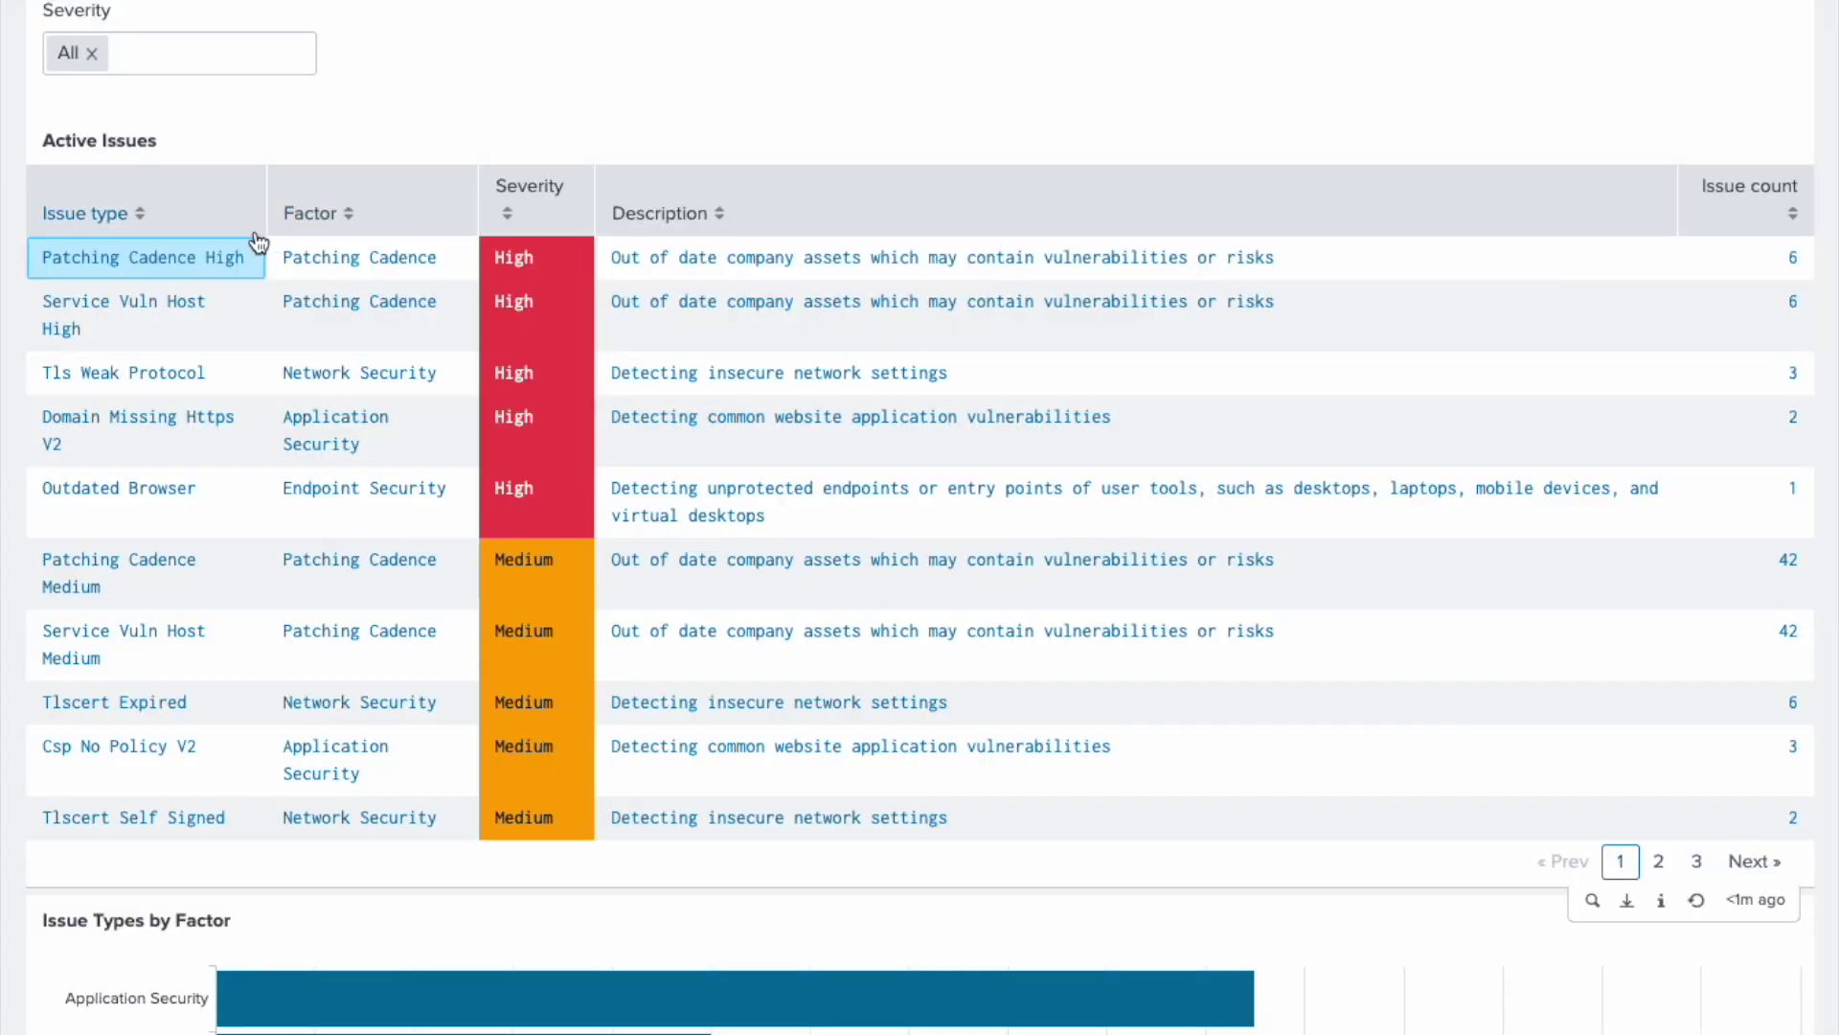
# - Scroll through the Active Issues dashboard's issue types by factor and severity
pyautogui.scroll(-5, 571, 689)
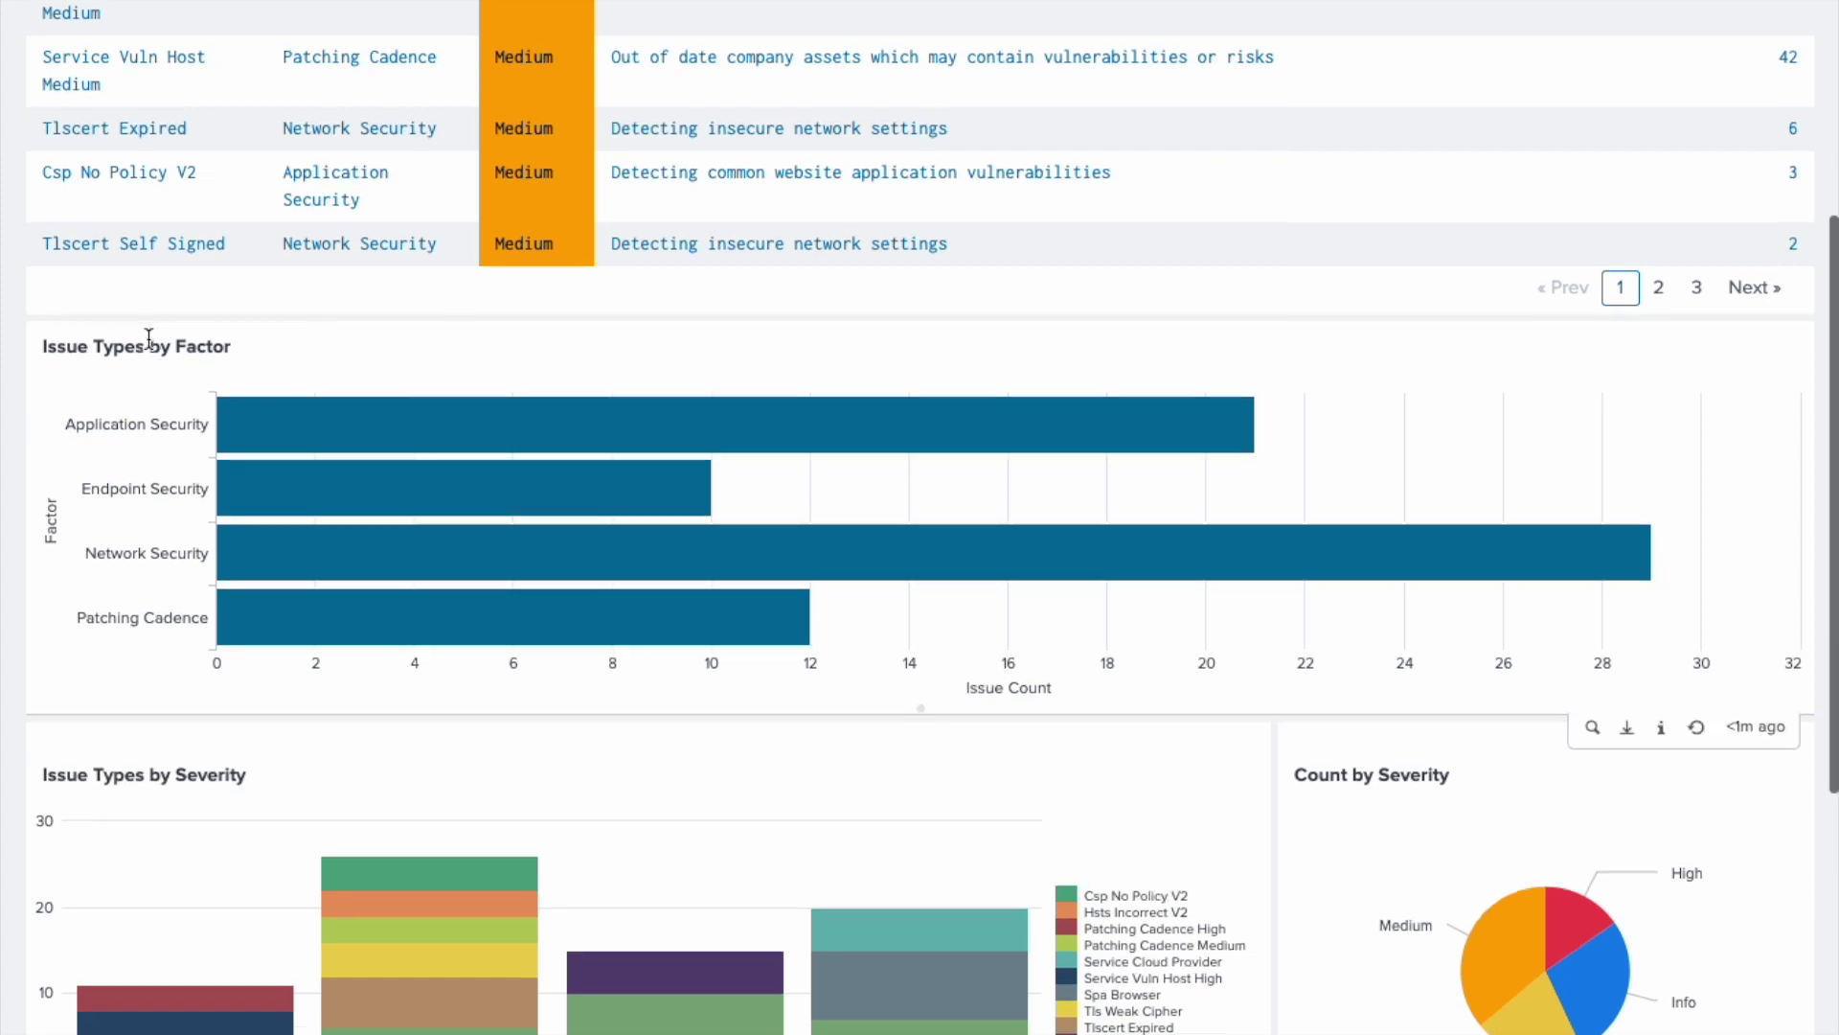
pyautogui.scroll(-4, 149, 338)
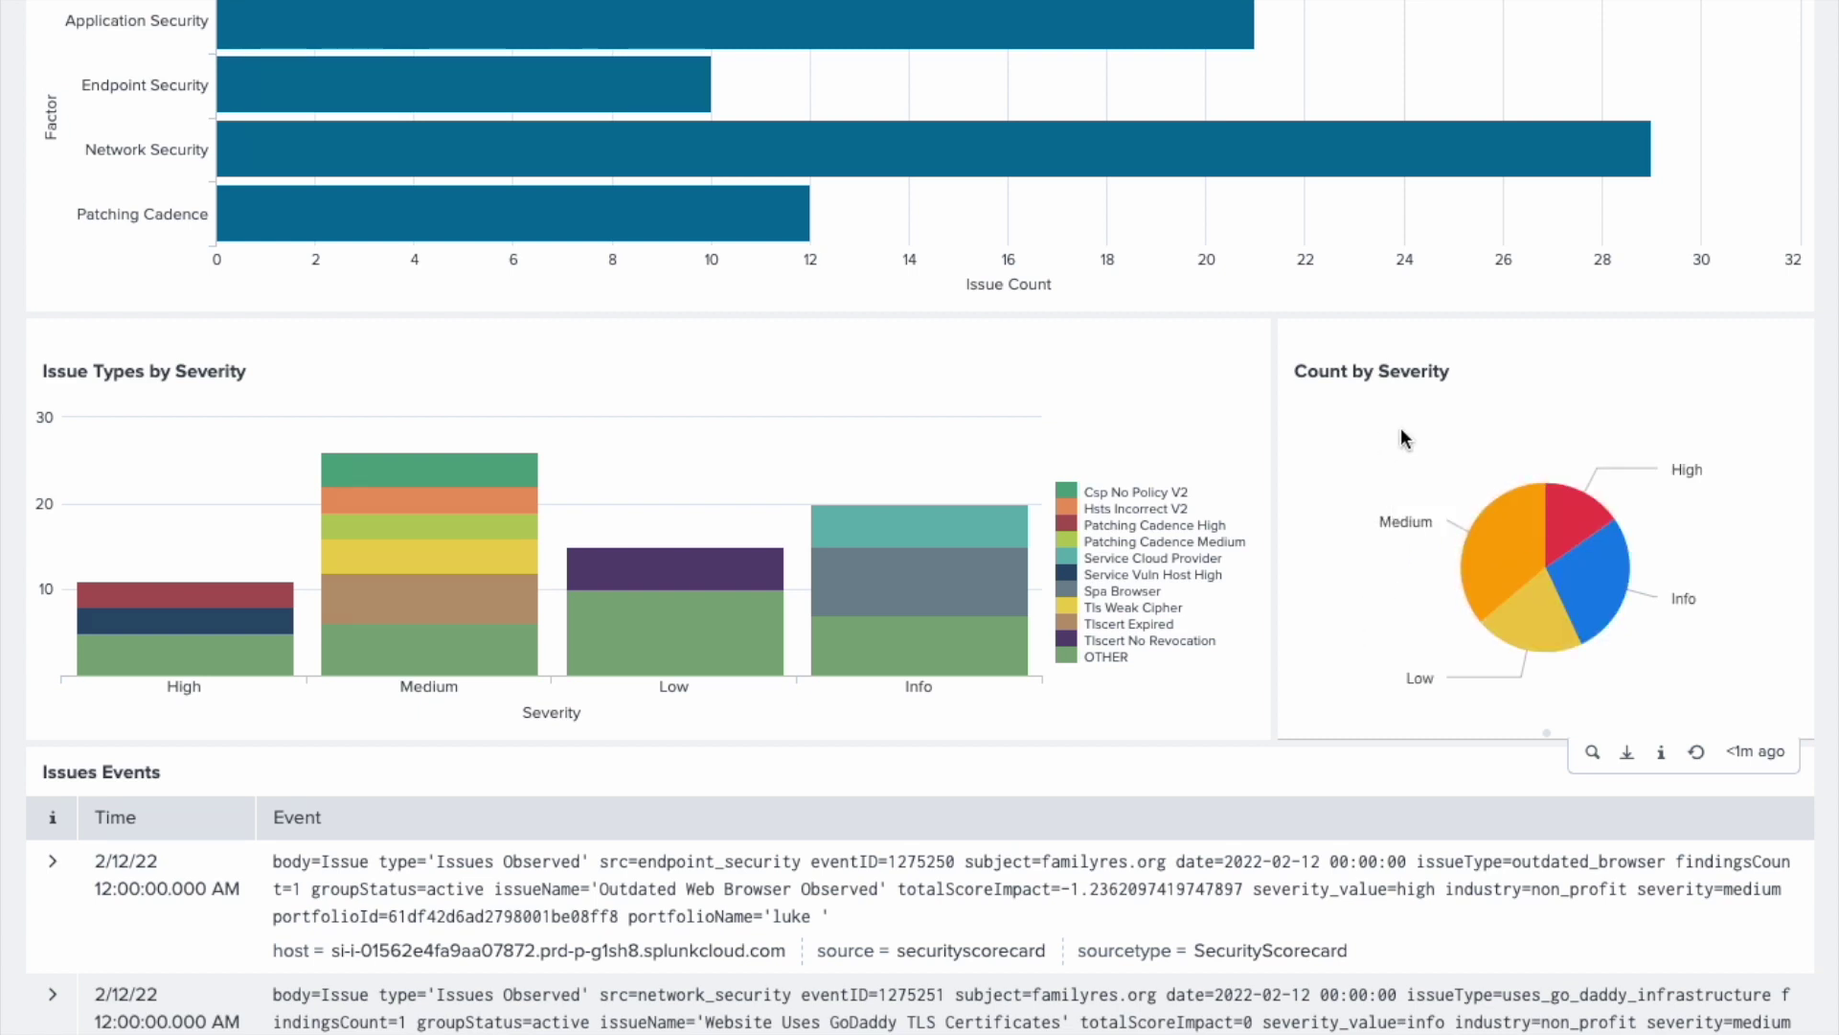
pyautogui.scroll(-2, 1320, 566)
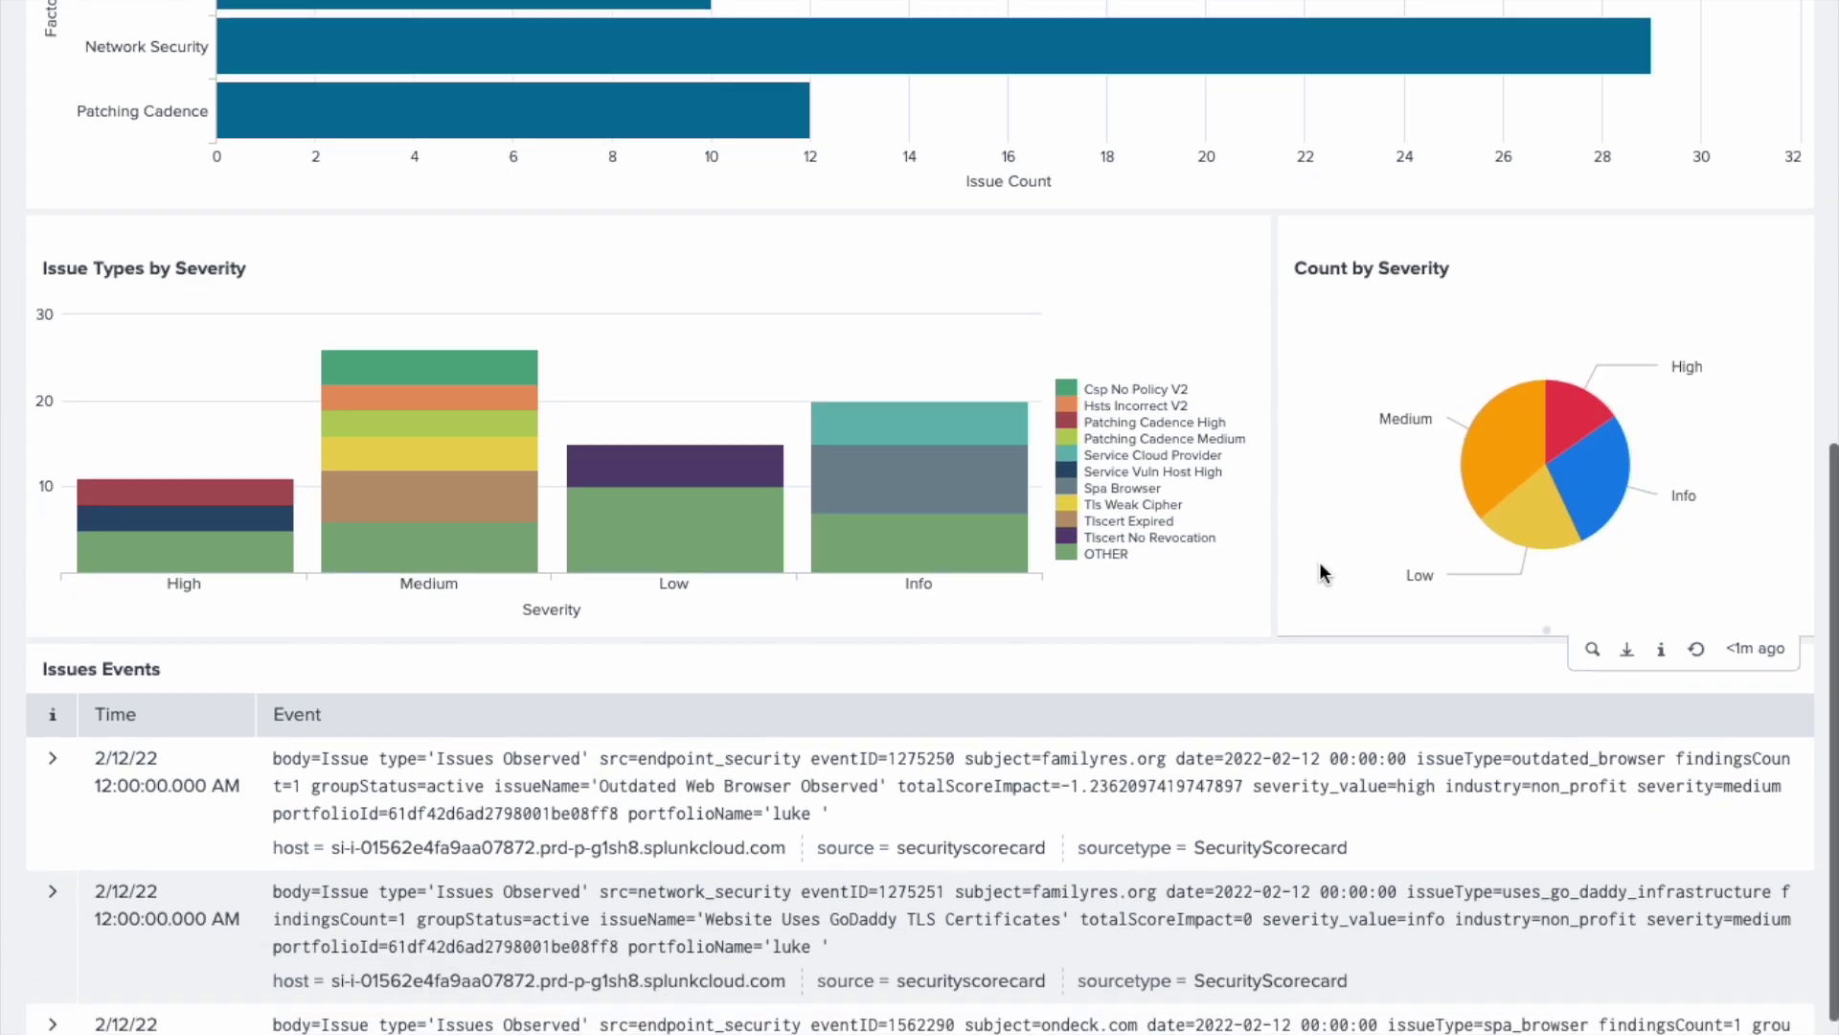
pyautogui.scroll(-2, 537, 555)
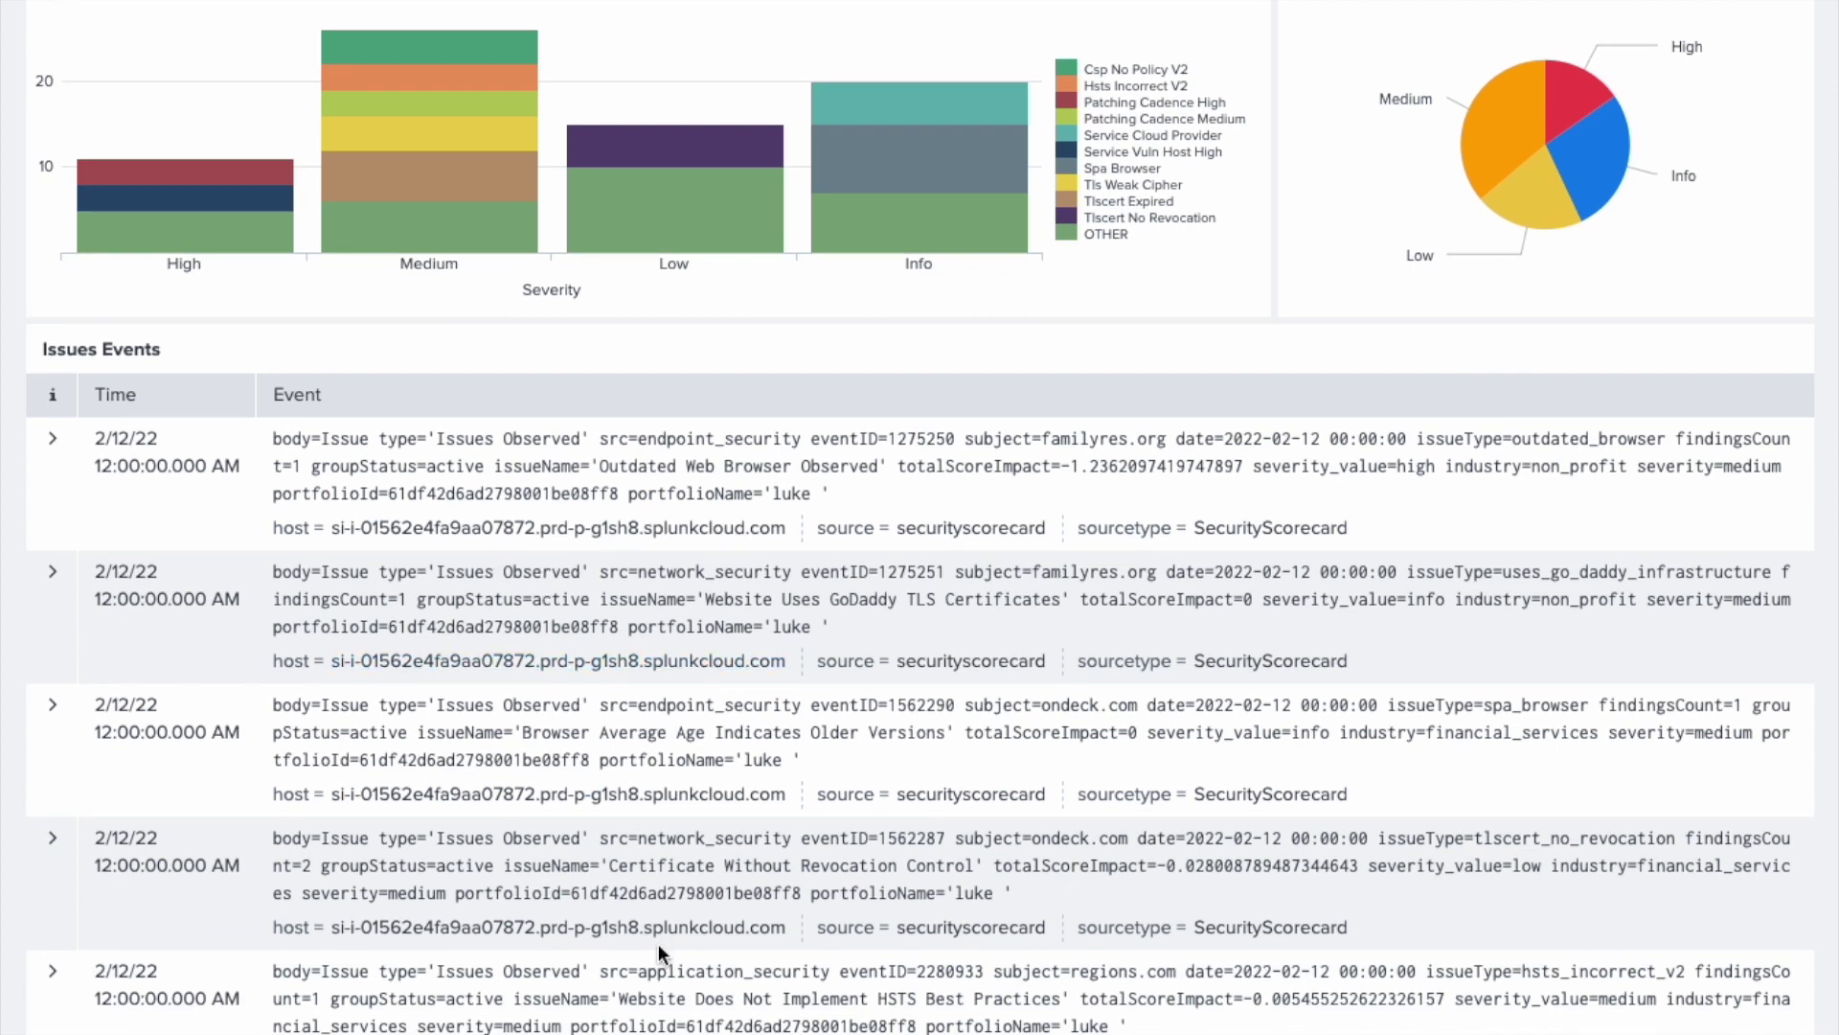
pyautogui.scroll(1, 672, 761)
pyautogui.scroll(10, 672, 762)
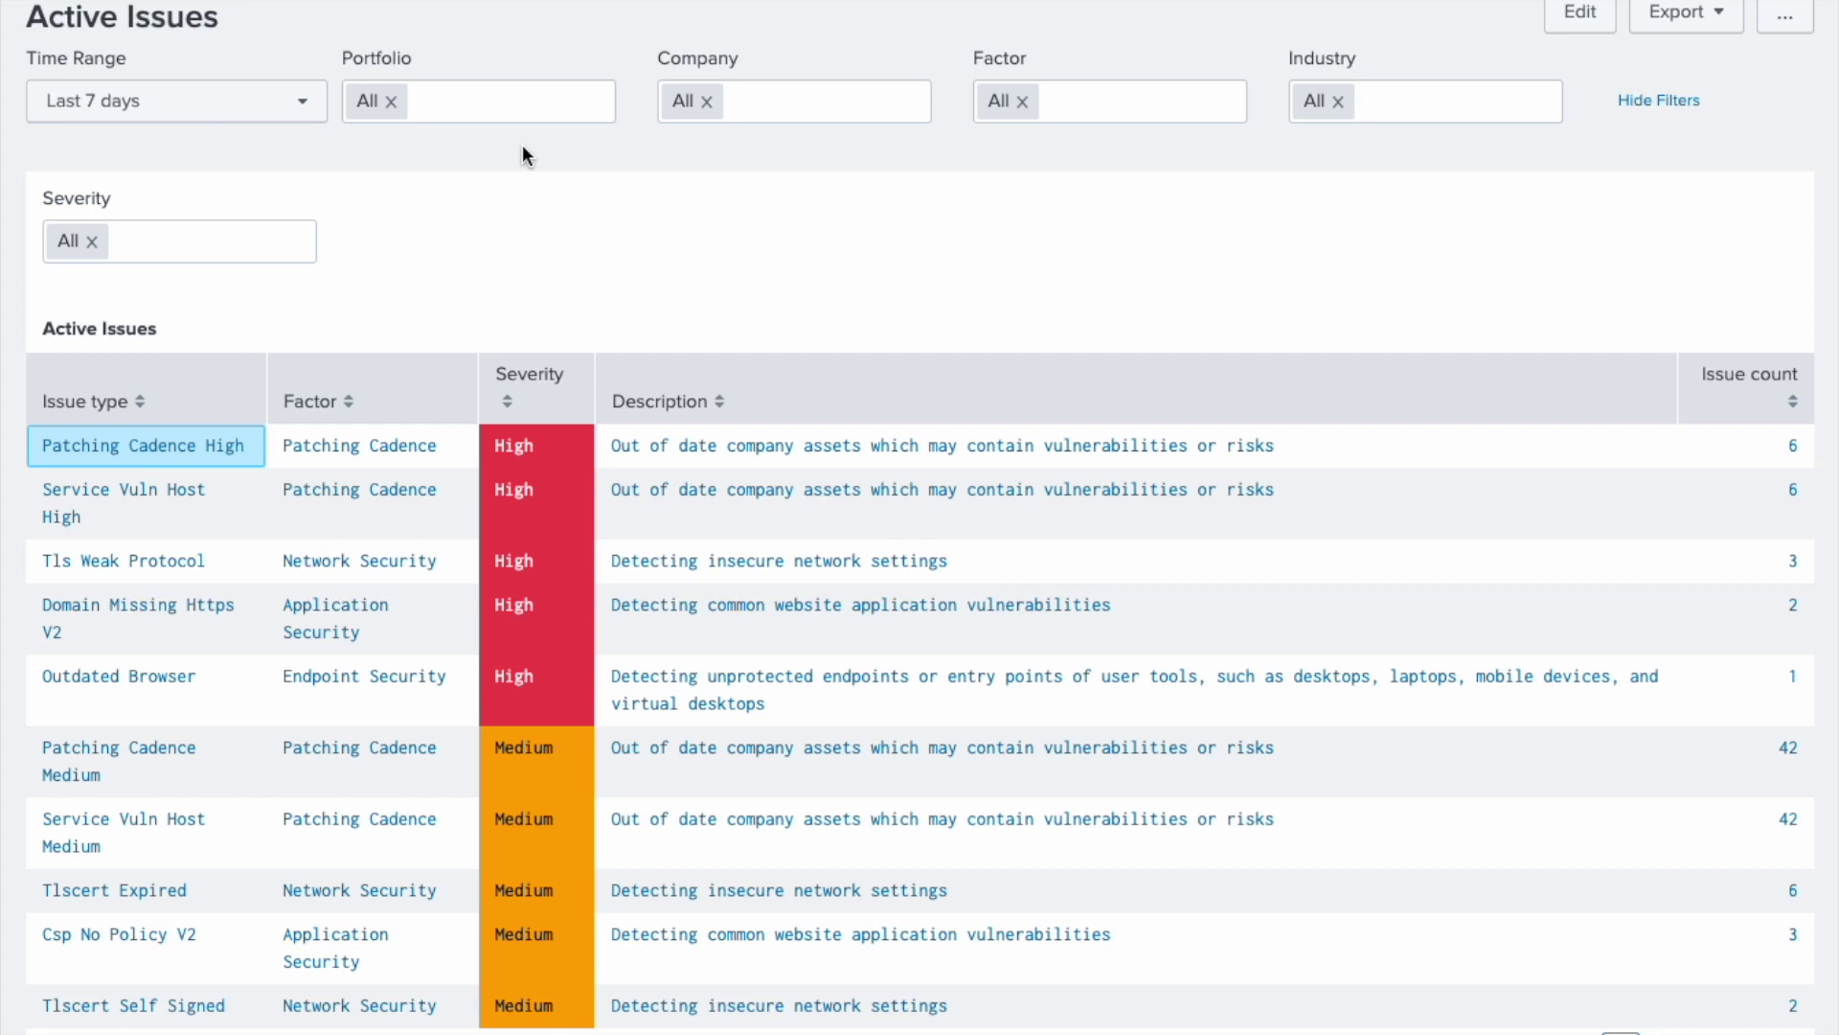
# - Check the Portfolio filter choices unchanged, then bring up the Issues per Vendor dashboards list
pyautogui.click(474, 114)
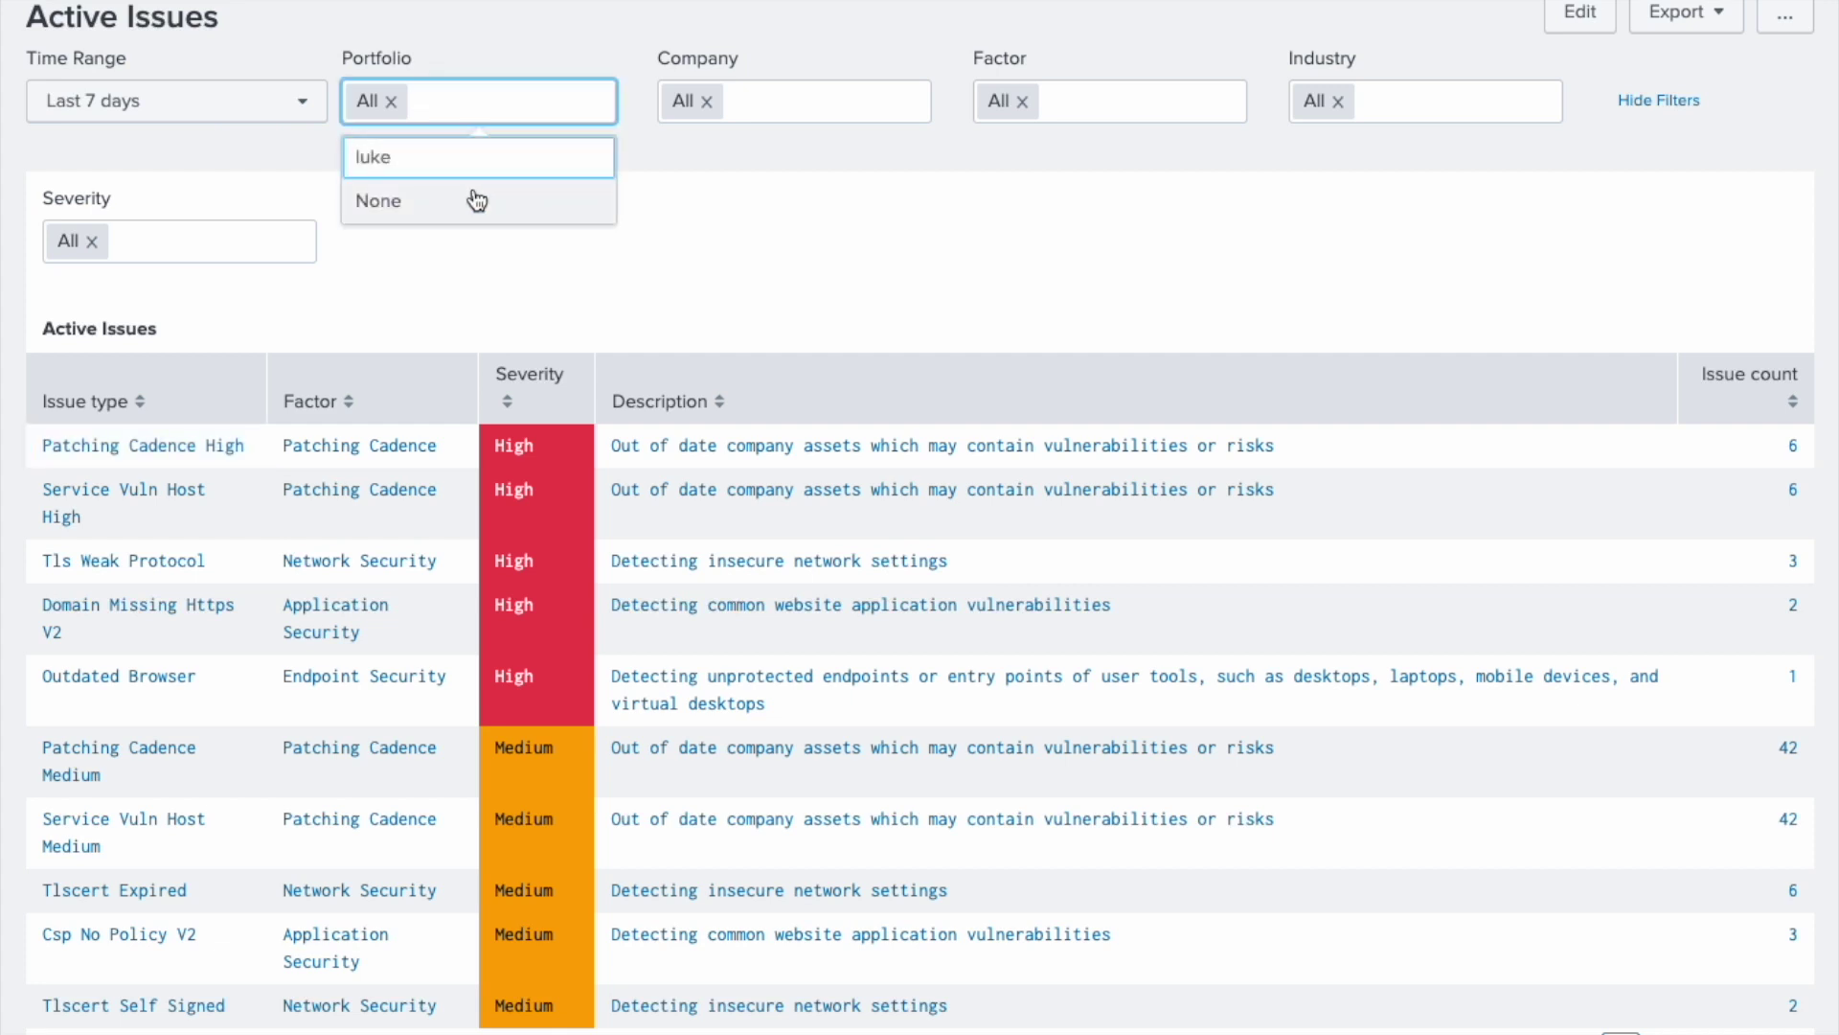
pyautogui.click(757, 165)
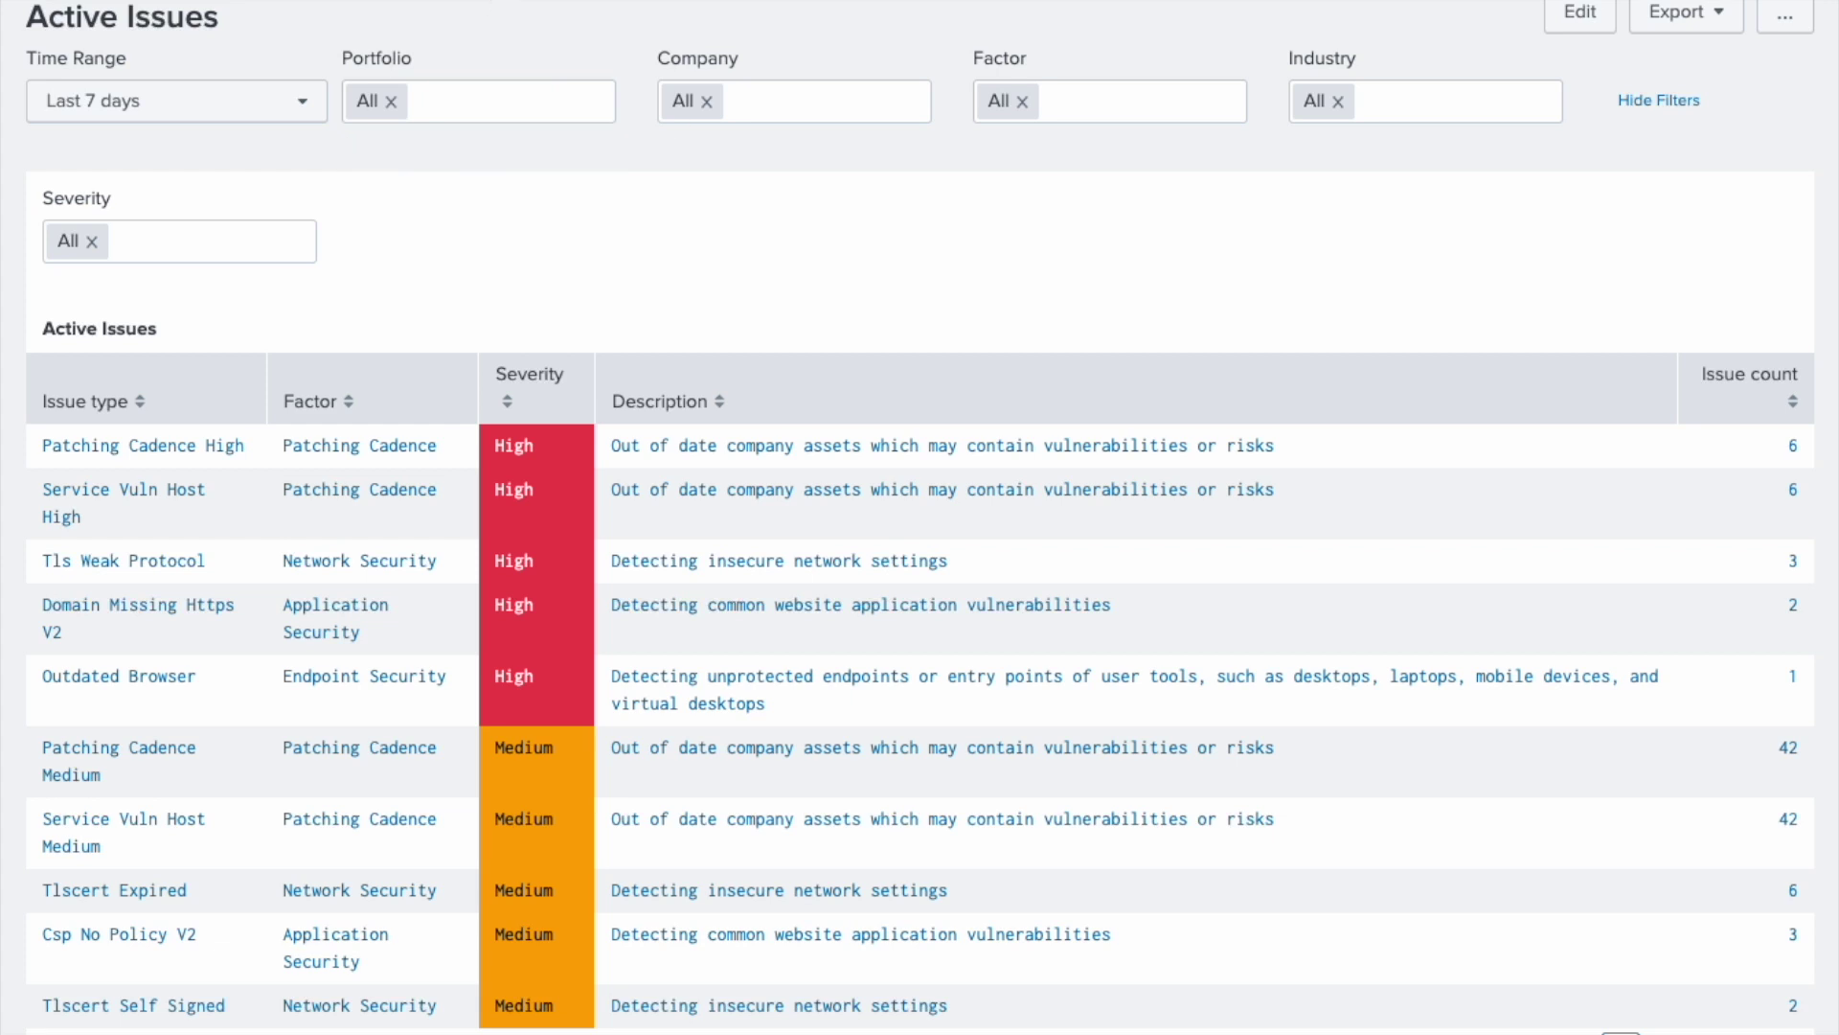
pyautogui.click(570, 1)
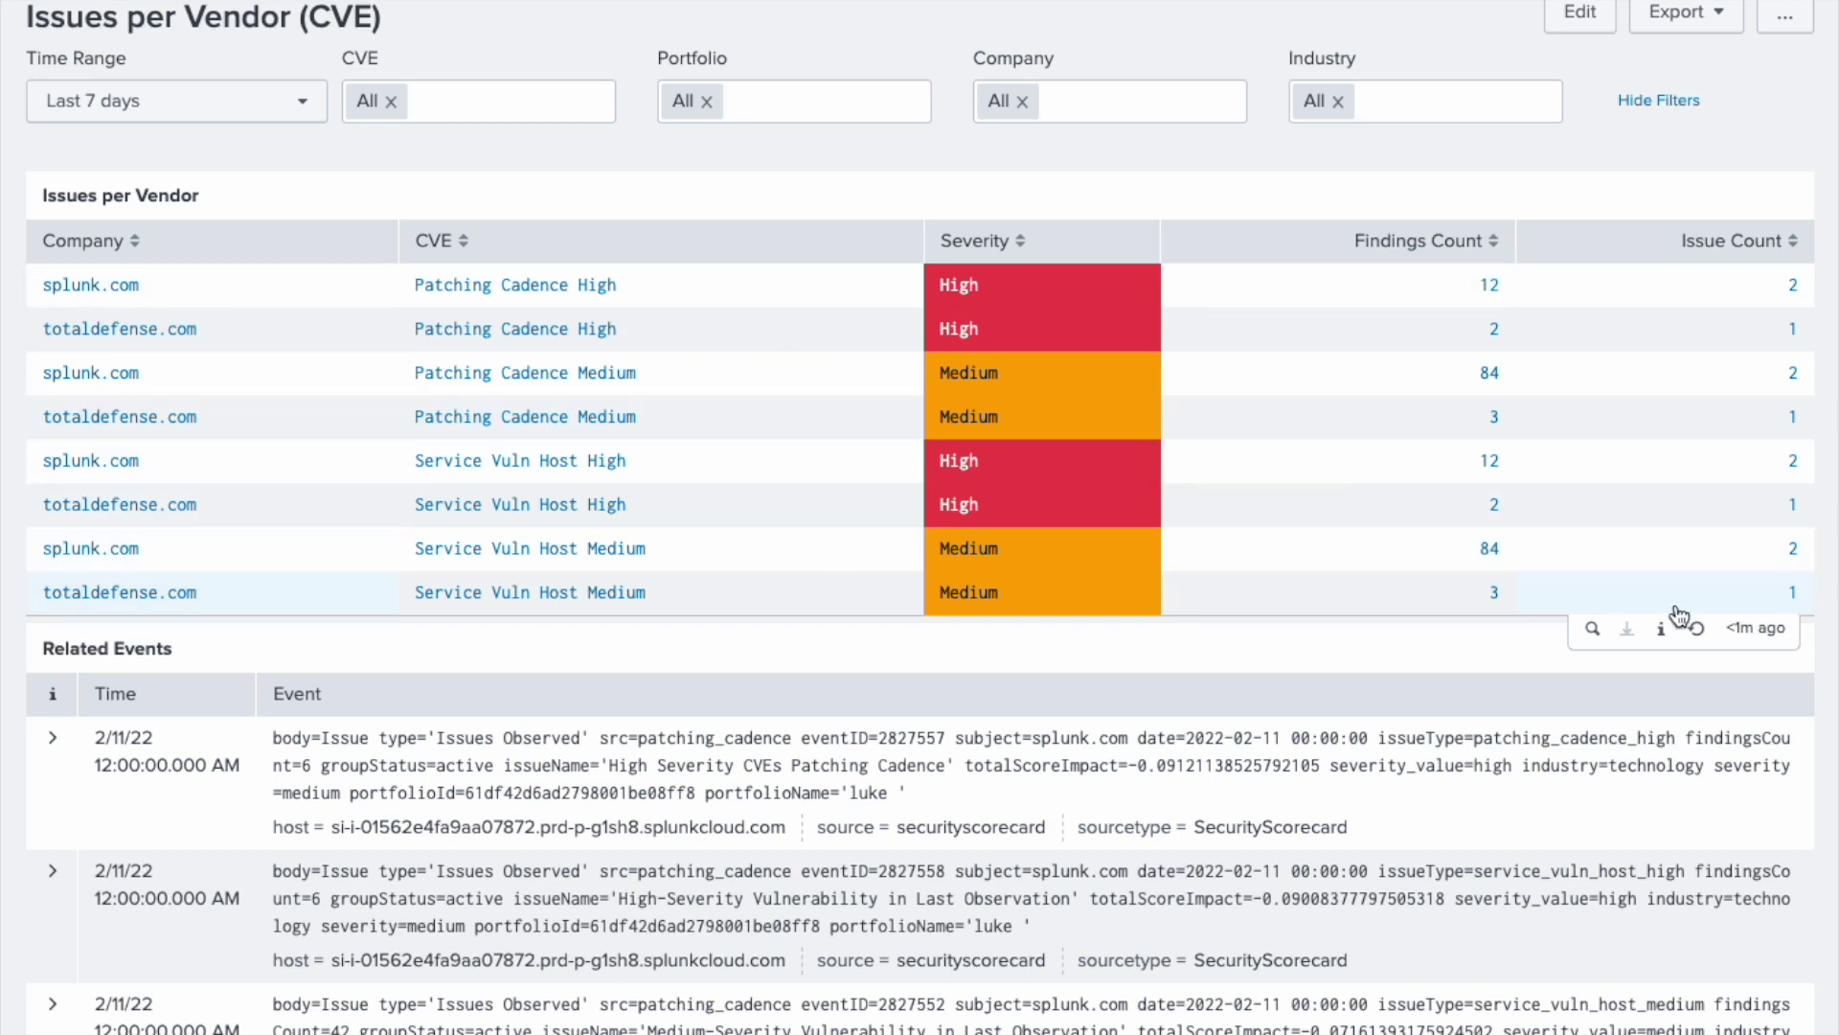
# - Open totaldefense.com's Patching Cadence High issue details under High Severity CVEs
pyautogui.scroll(-3, 1239, 665)
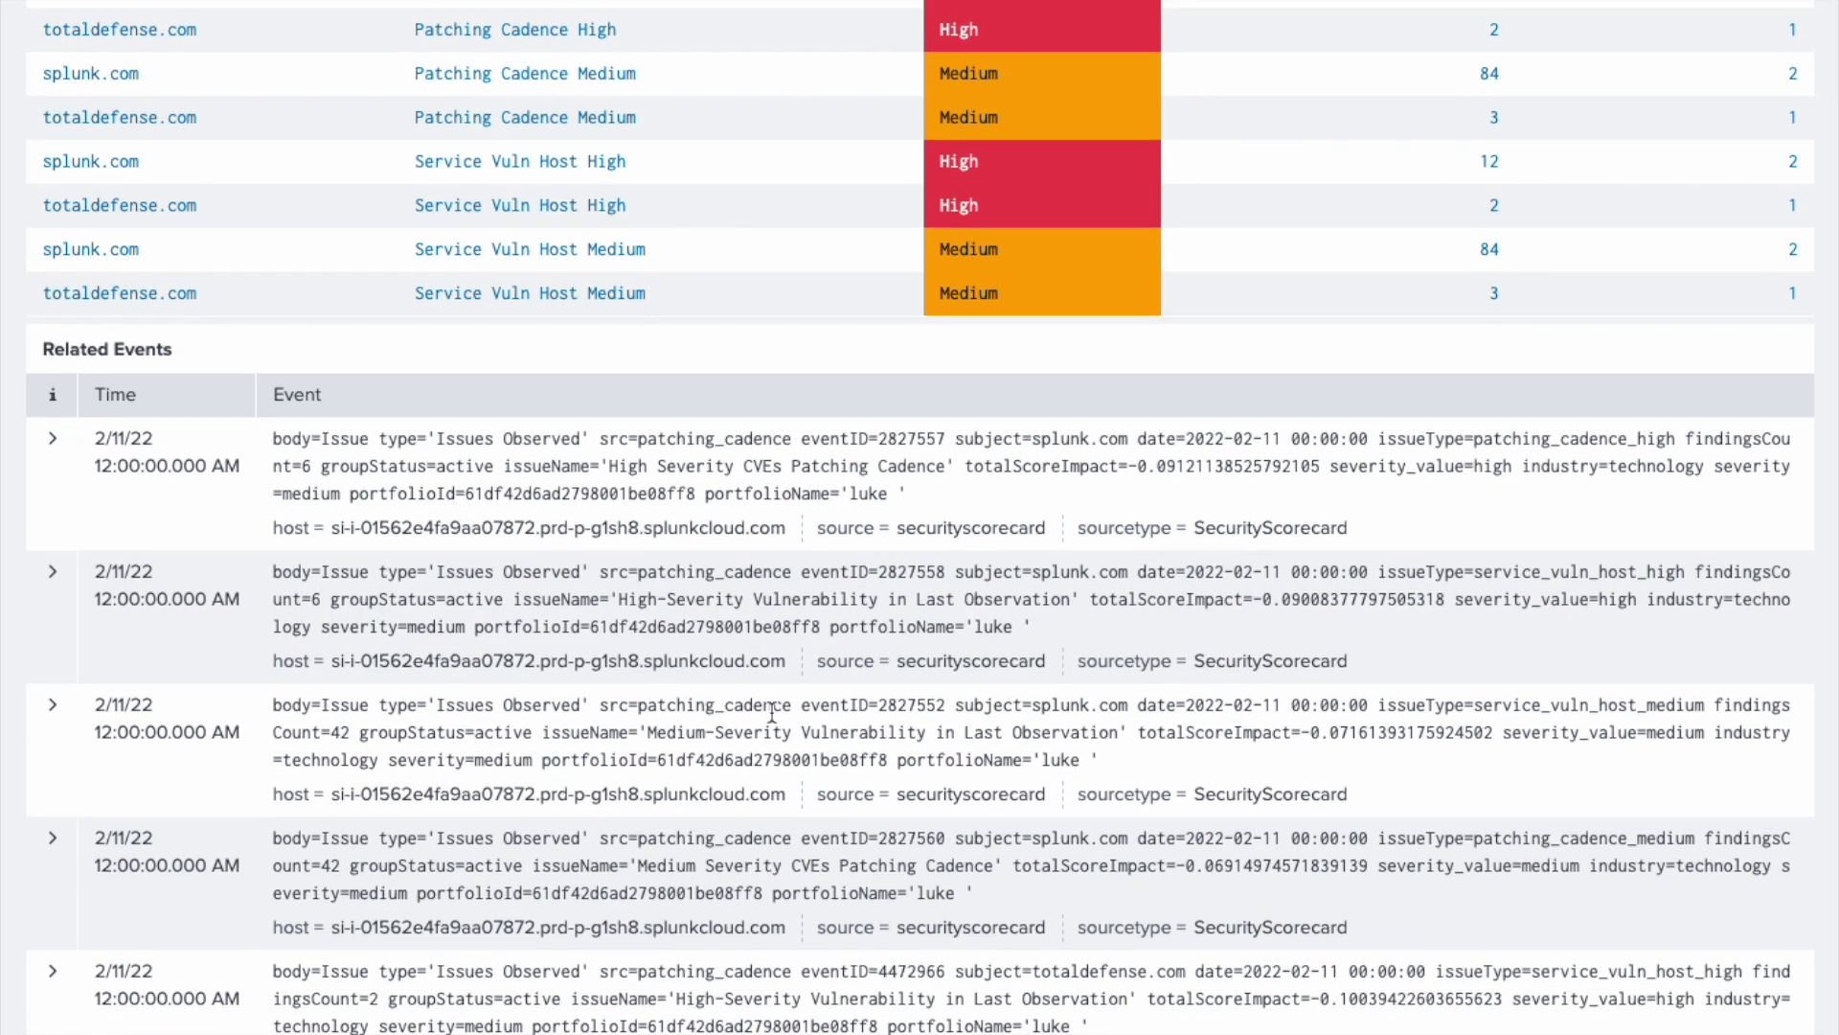
pyautogui.scroll(3, 641, 946)
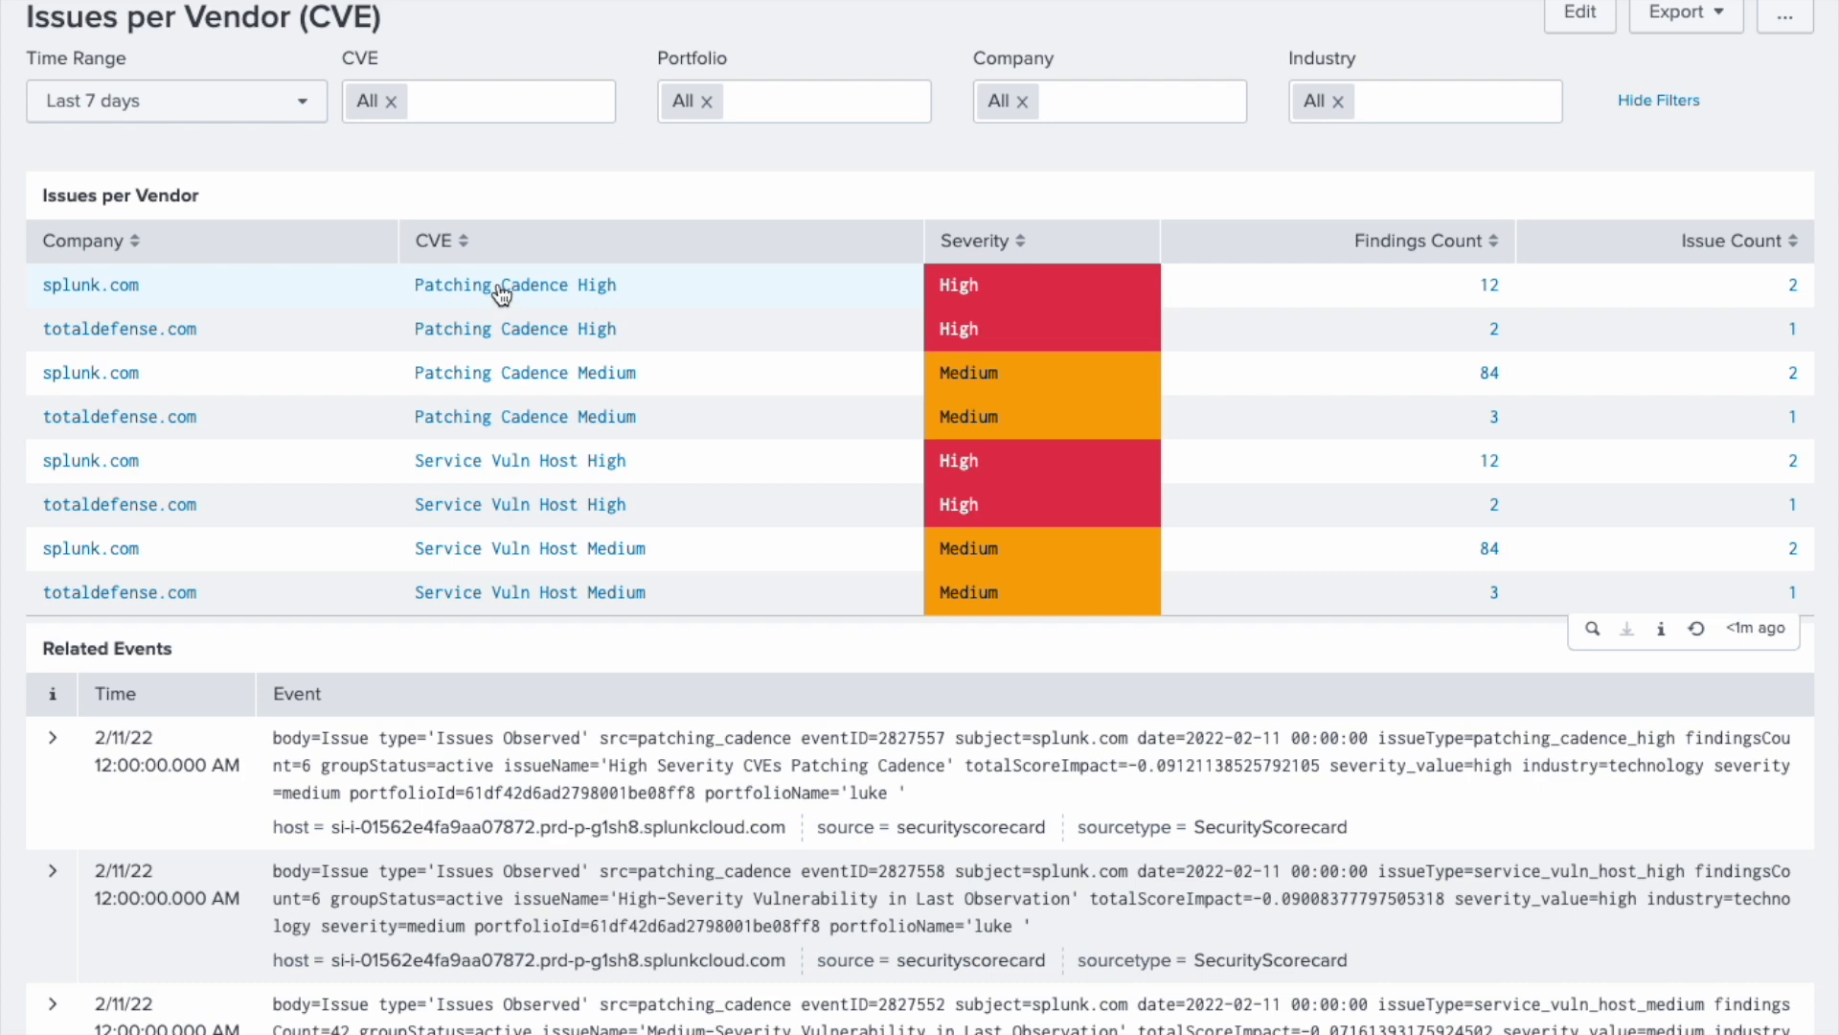
pyautogui.click(502, 328)
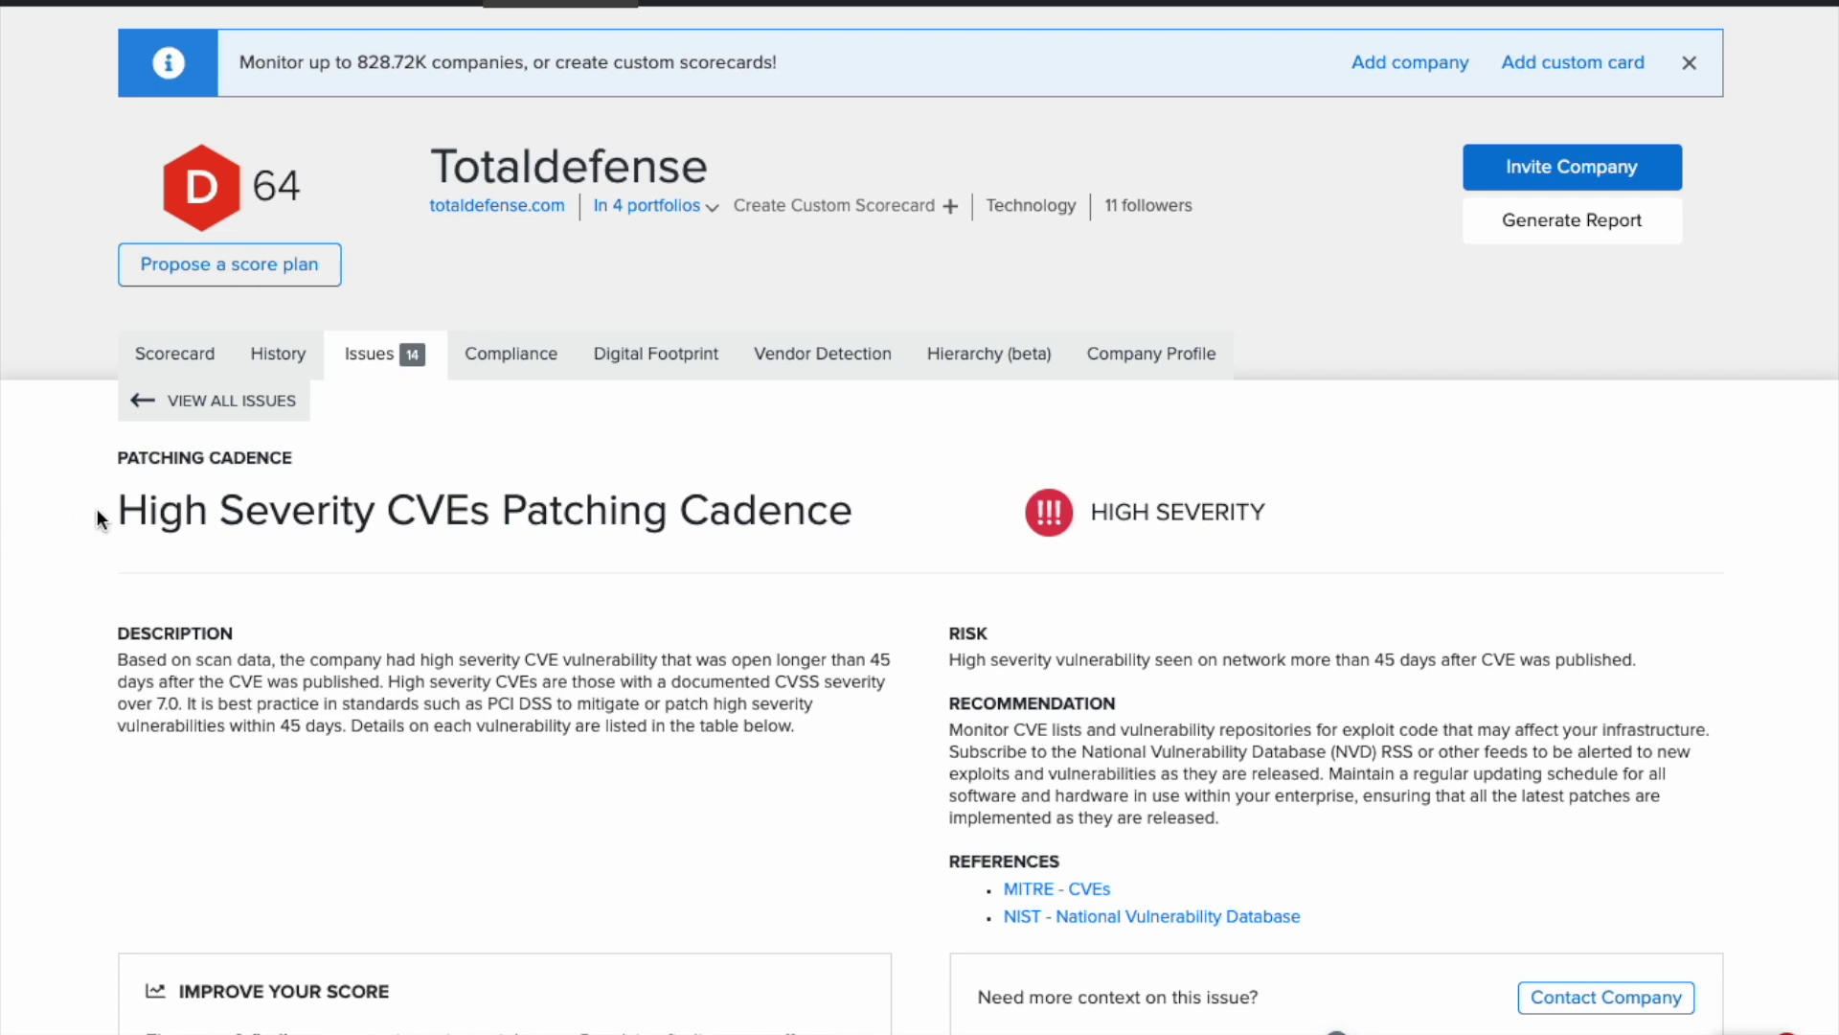
pyautogui.moveTo(100, 518); pyautogui.dragTo(900, 546)
pyautogui.click(828, 517)
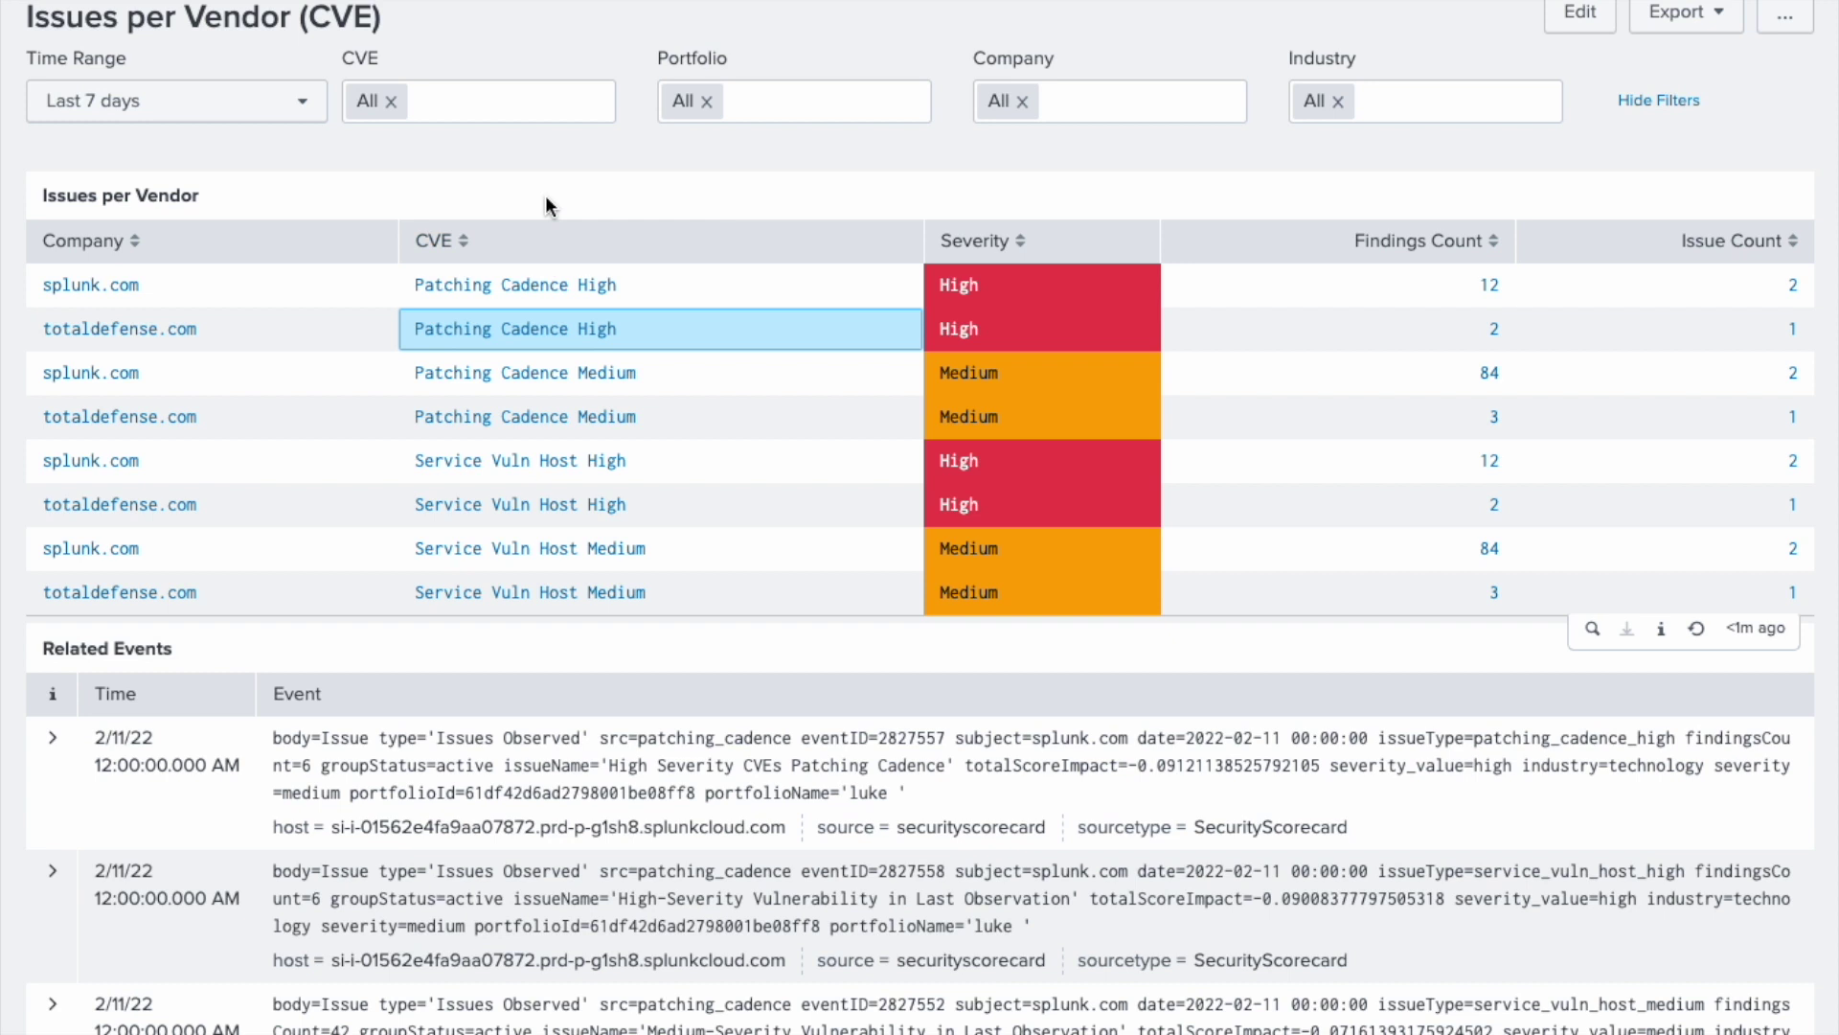
# - Look over the CVE filter choices without selecting any
pyautogui.scroll(-1, 553, 189)
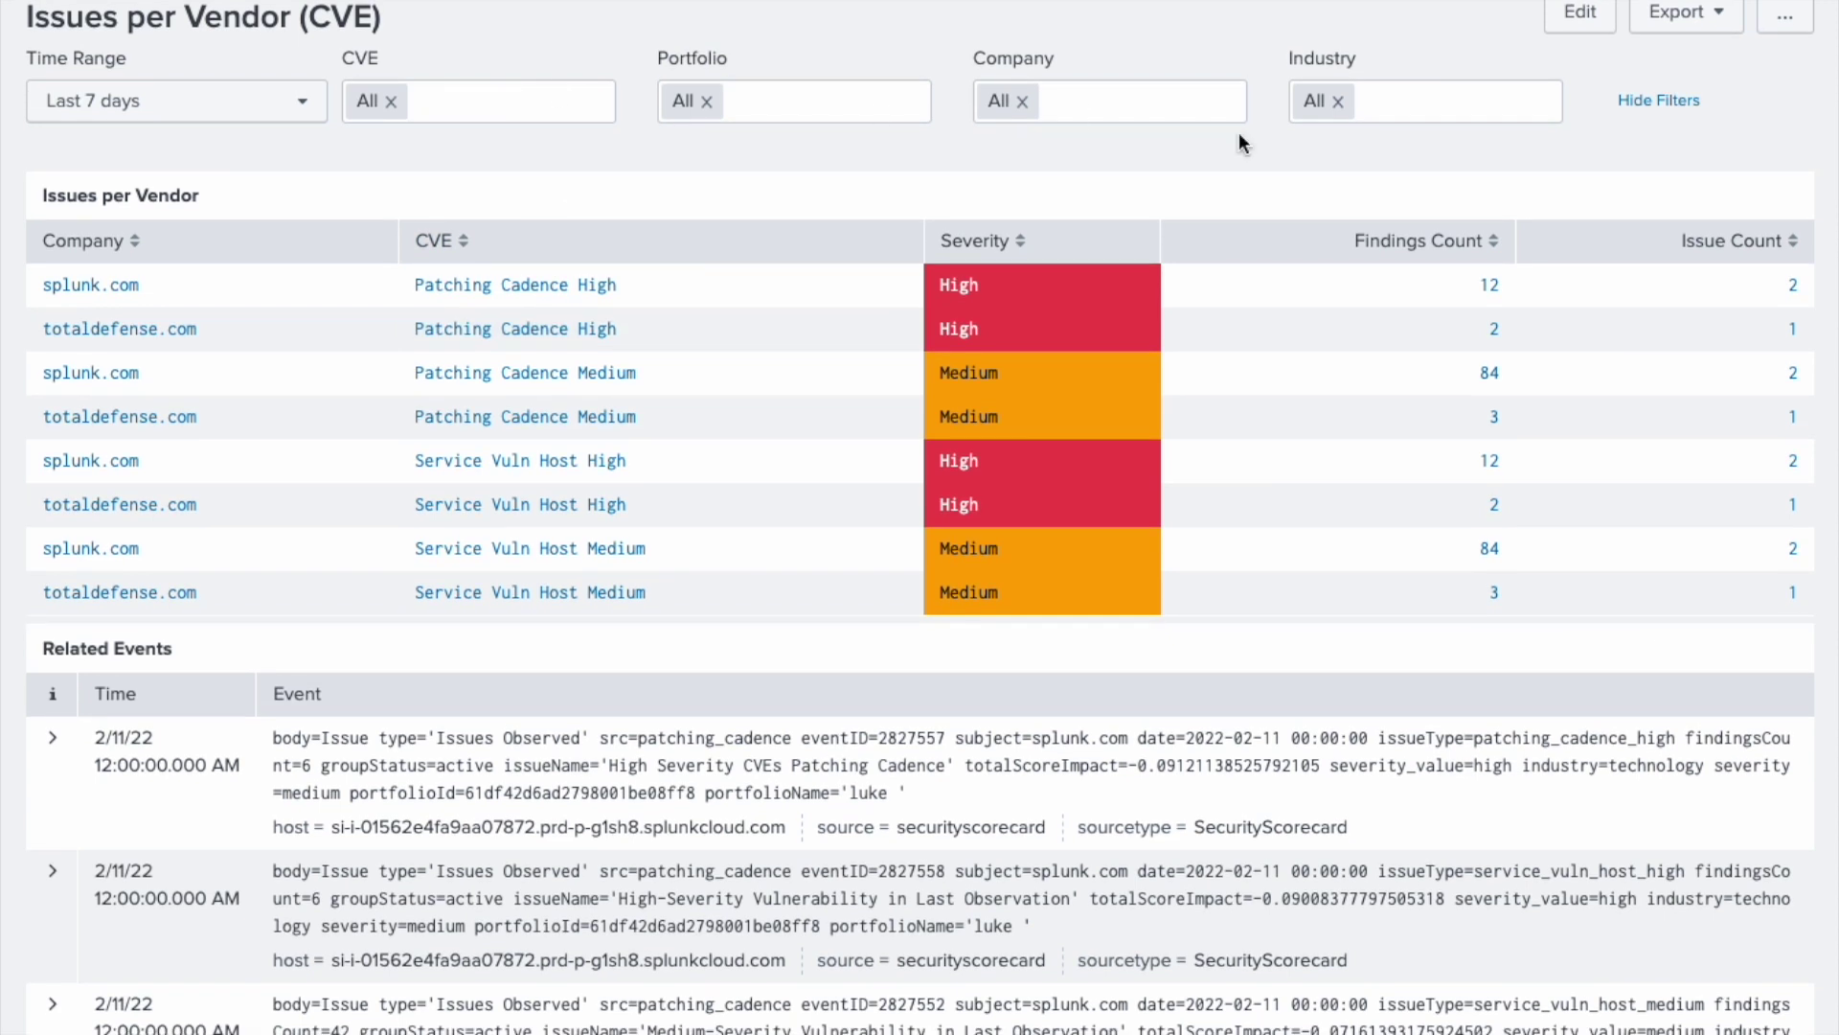
pyautogui.click(452, 99)
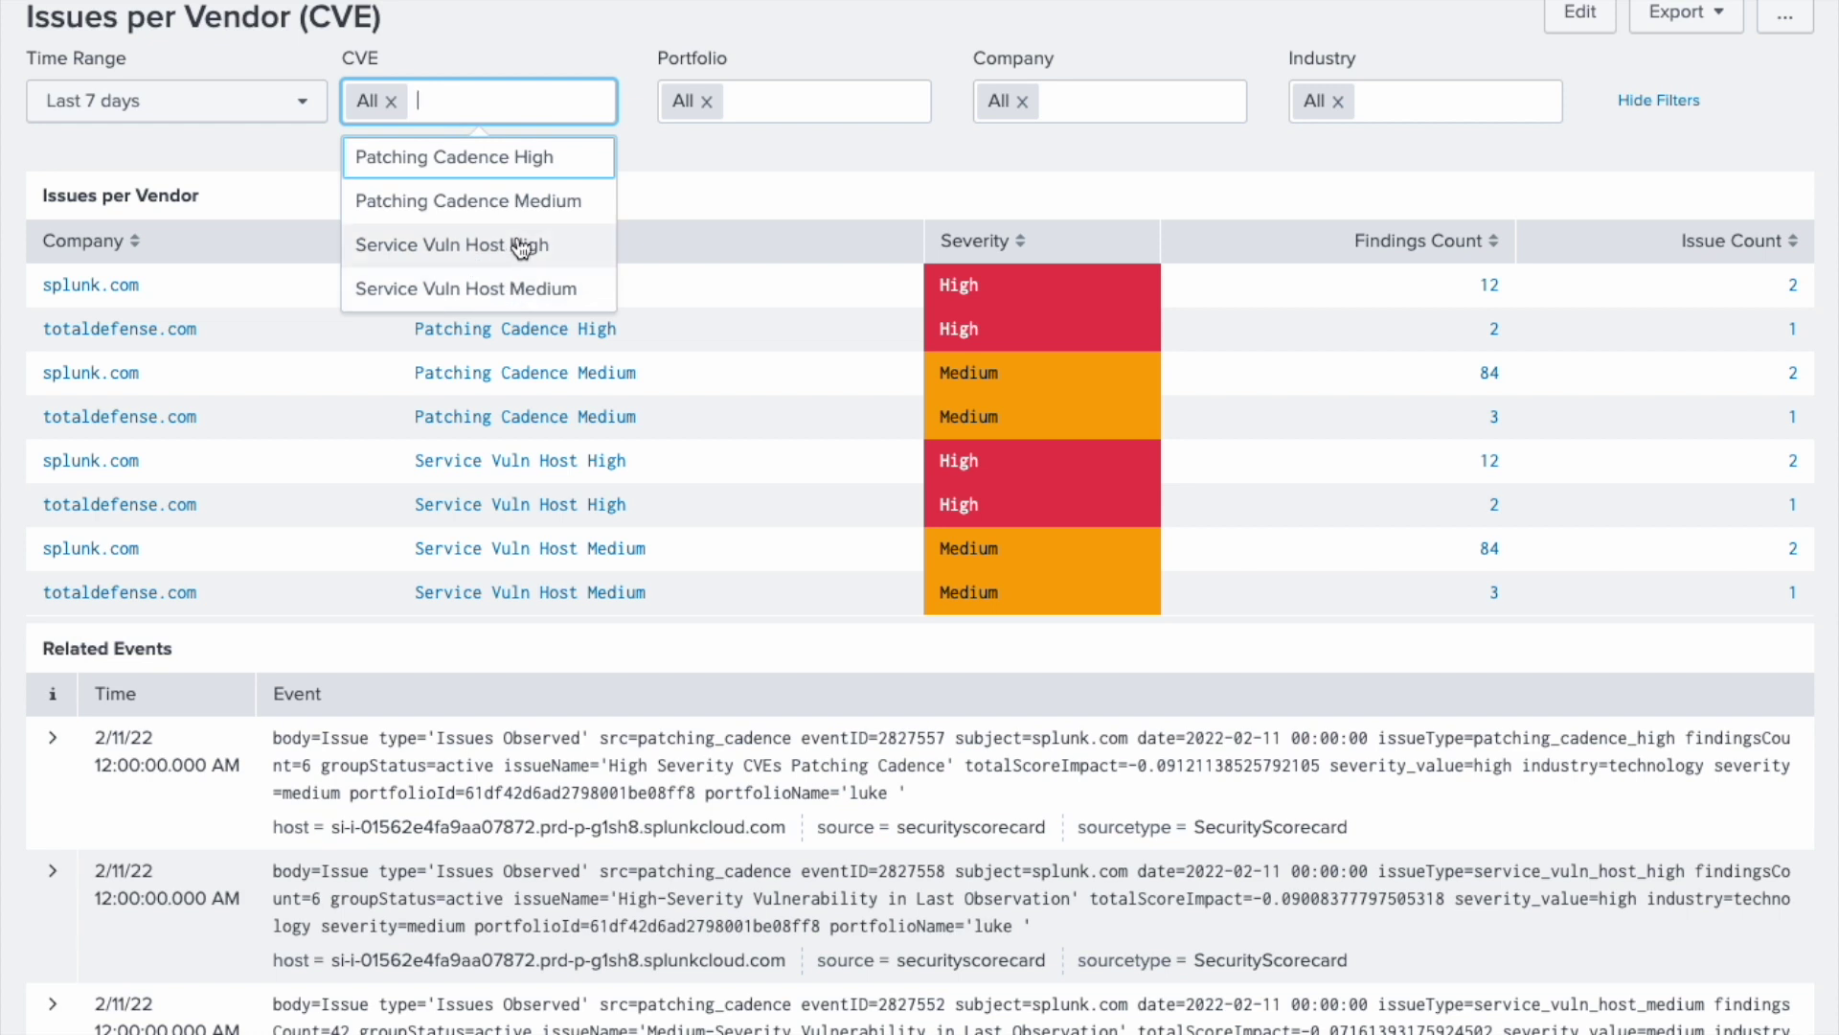
pyautogui.click(721, 155)
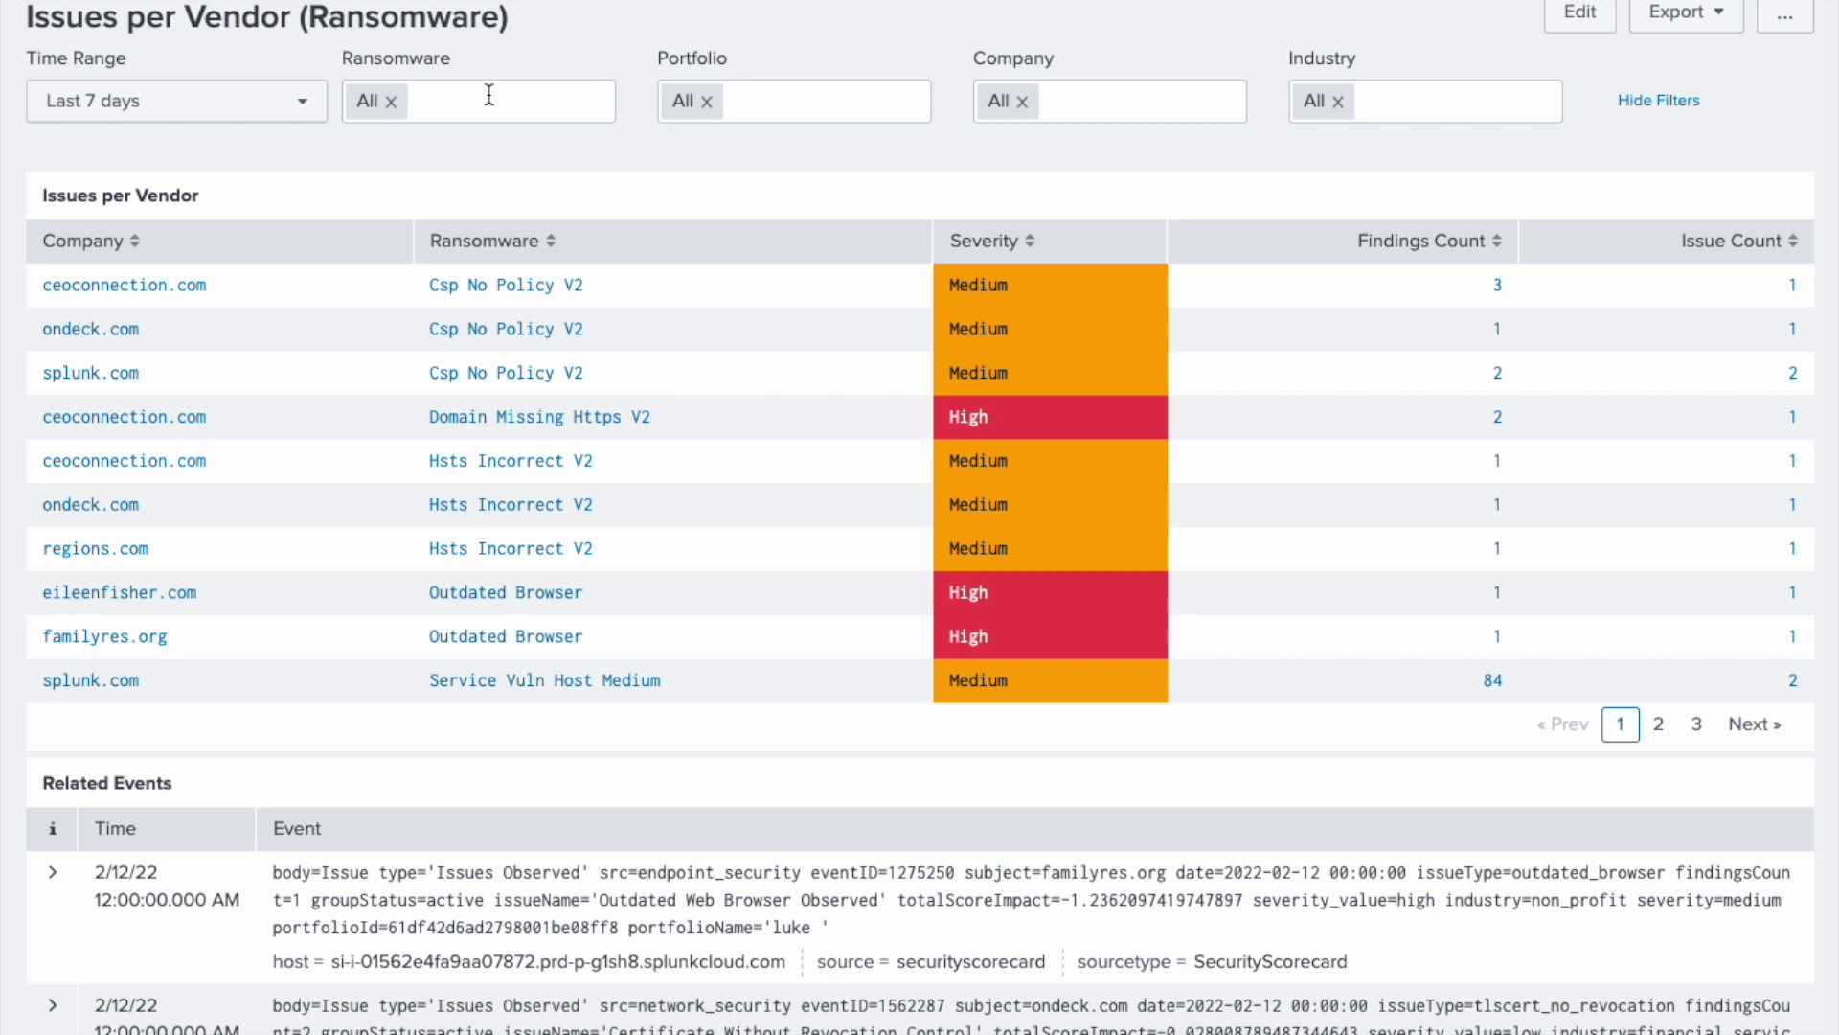
# - Check the Ransomware filter choices on Issues per Vendor (Ransomware), leaving the filter unchanged
pyautogui.click(484, 95)
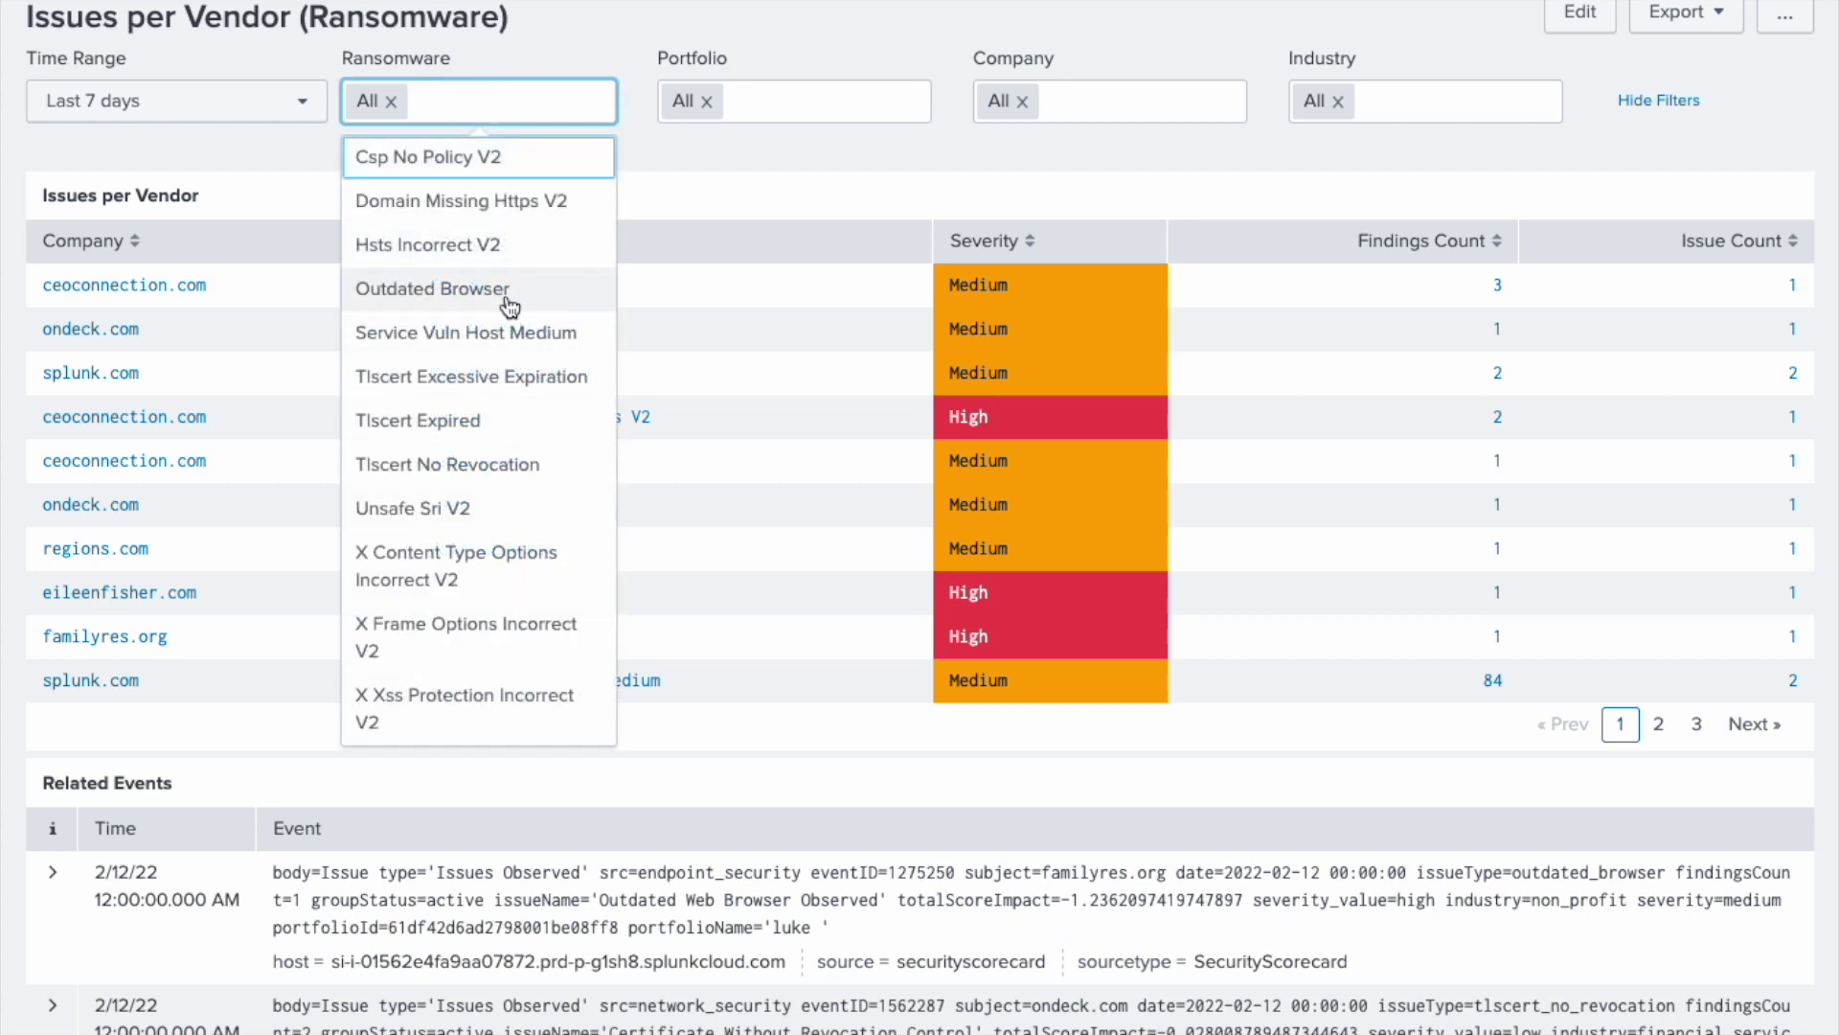
pyautogui.scroll(-2, 498, 287)
pyautogui.scroll(2, 516, 282)
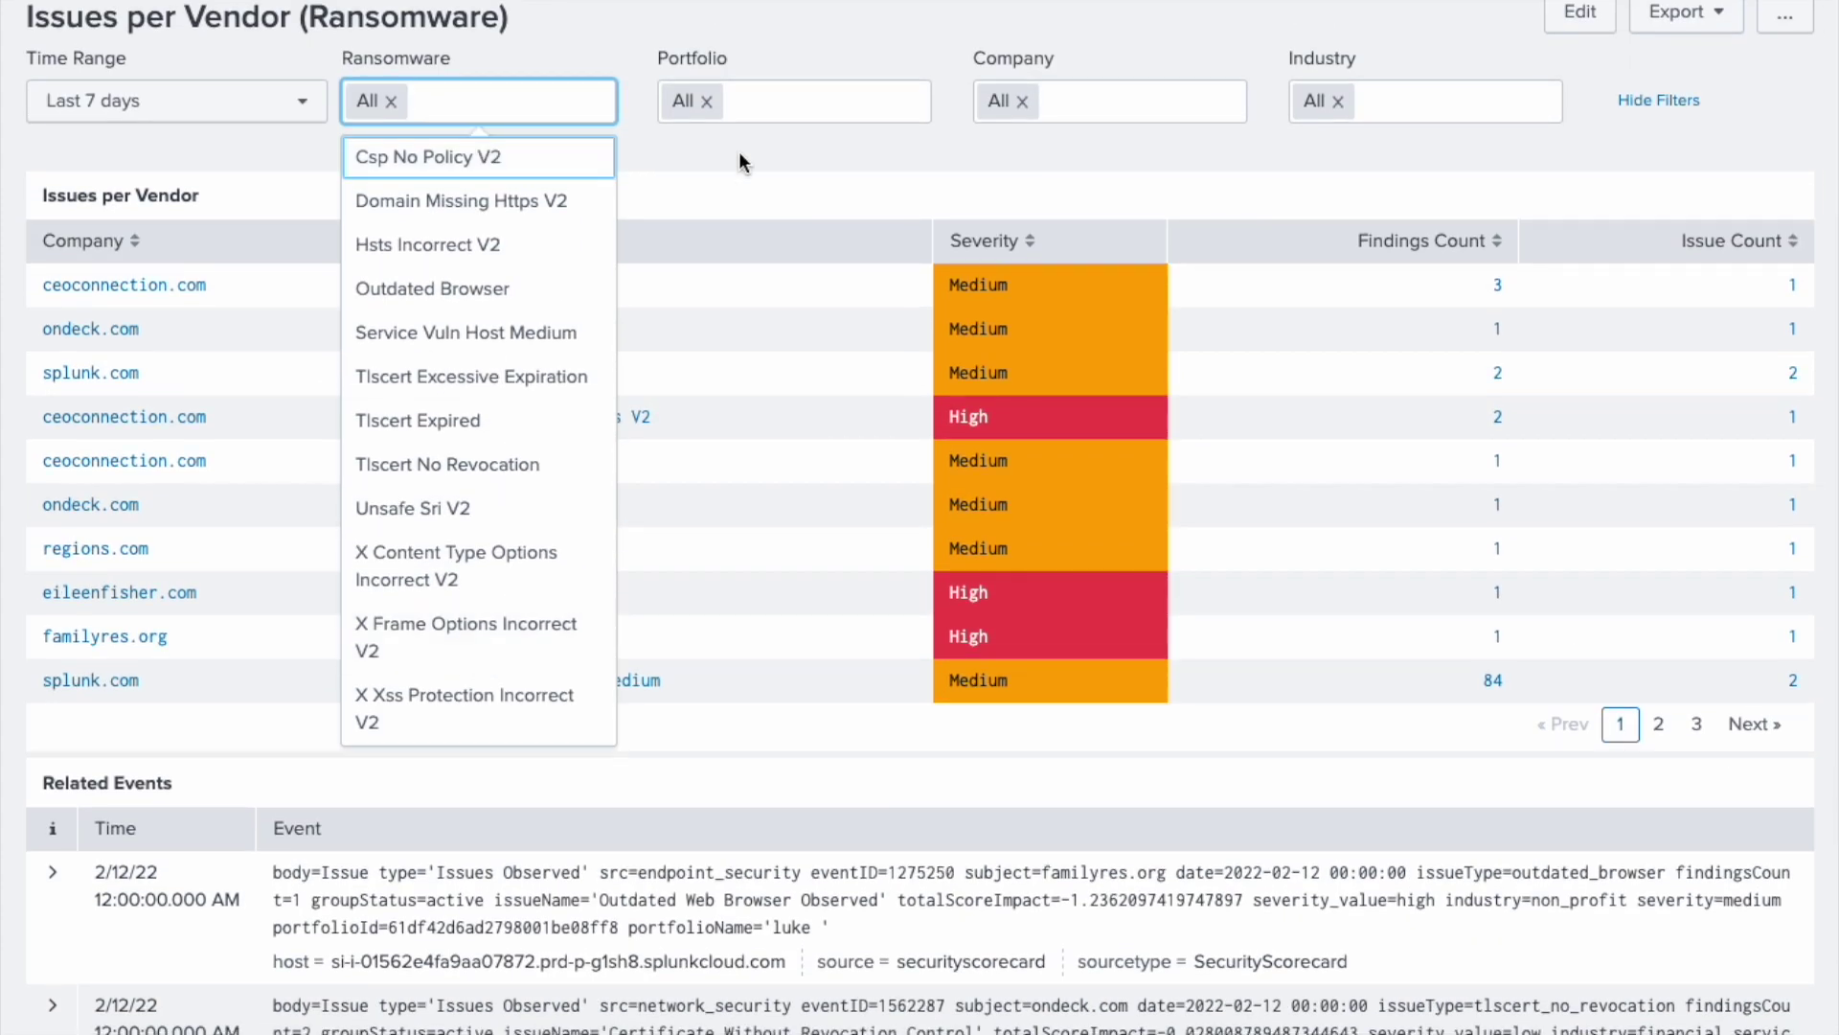
pyautogui.click(674, 186)
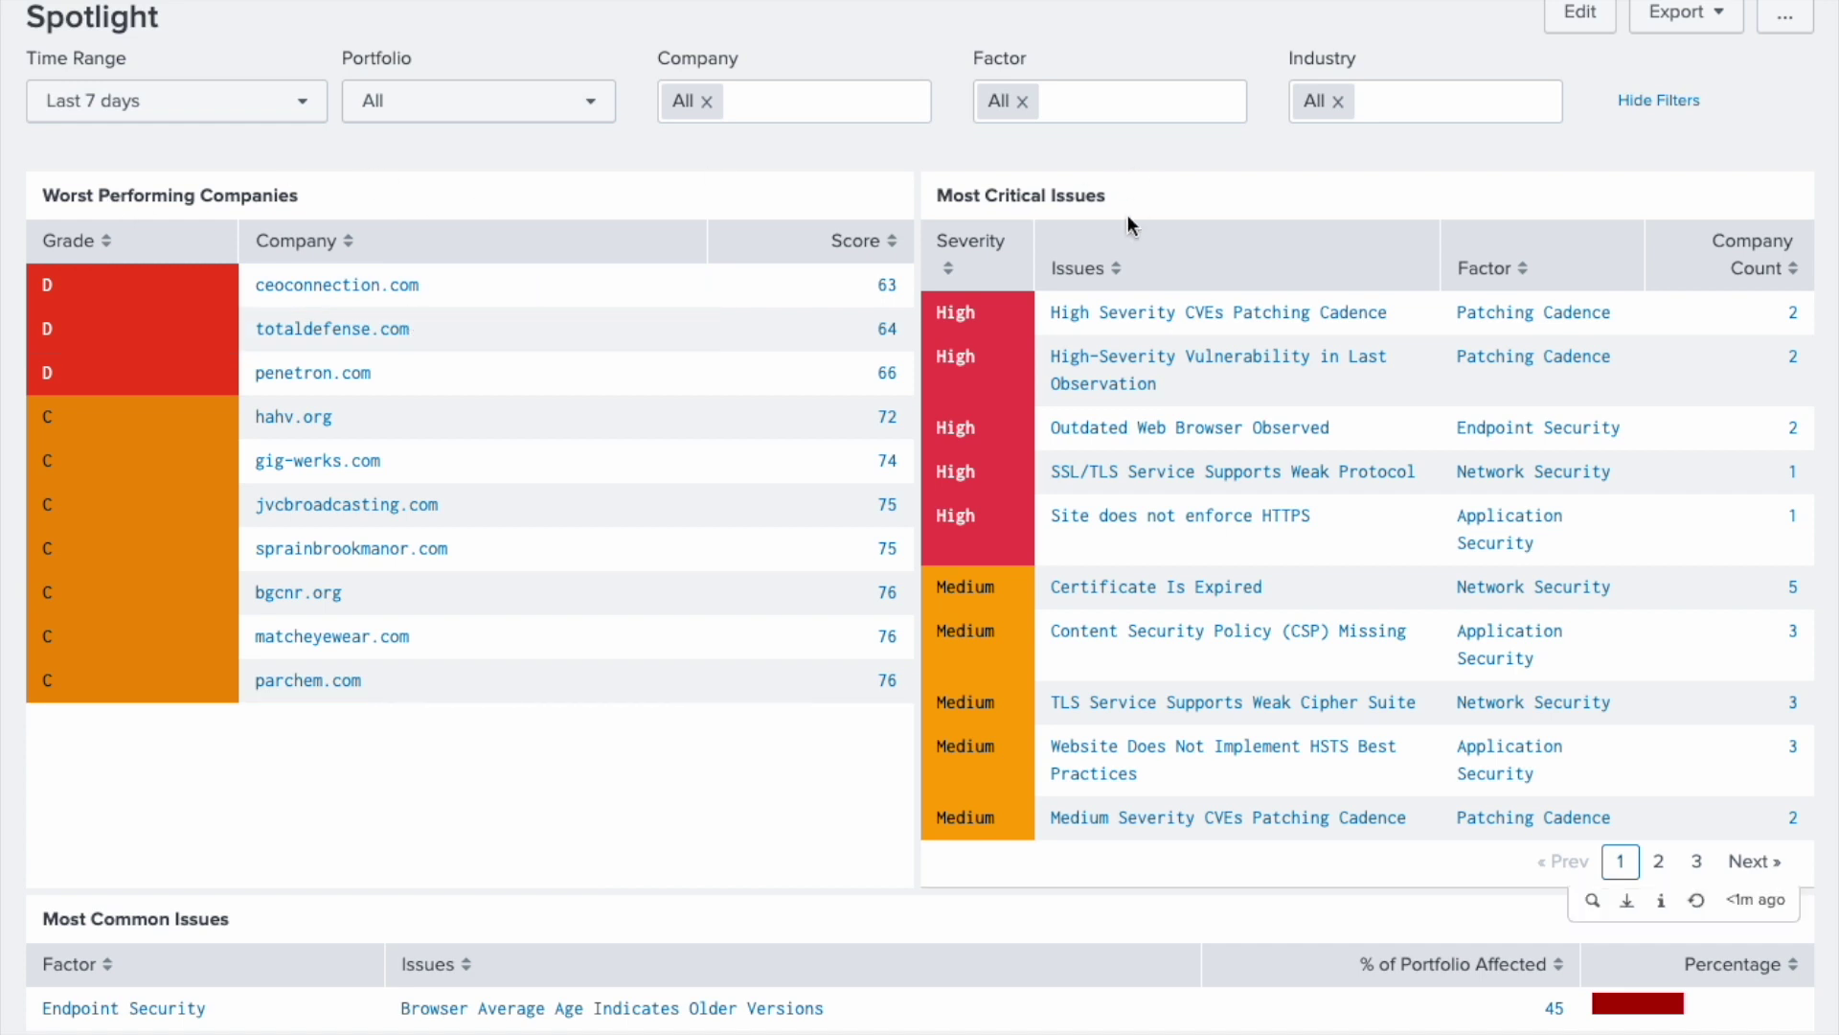
# - Scroll through the Spotlight panels, where Browser Average Age and Certificate Is Expired each affect 45% of the portfolio
pyautogui.scroll(-4, 539, 838)
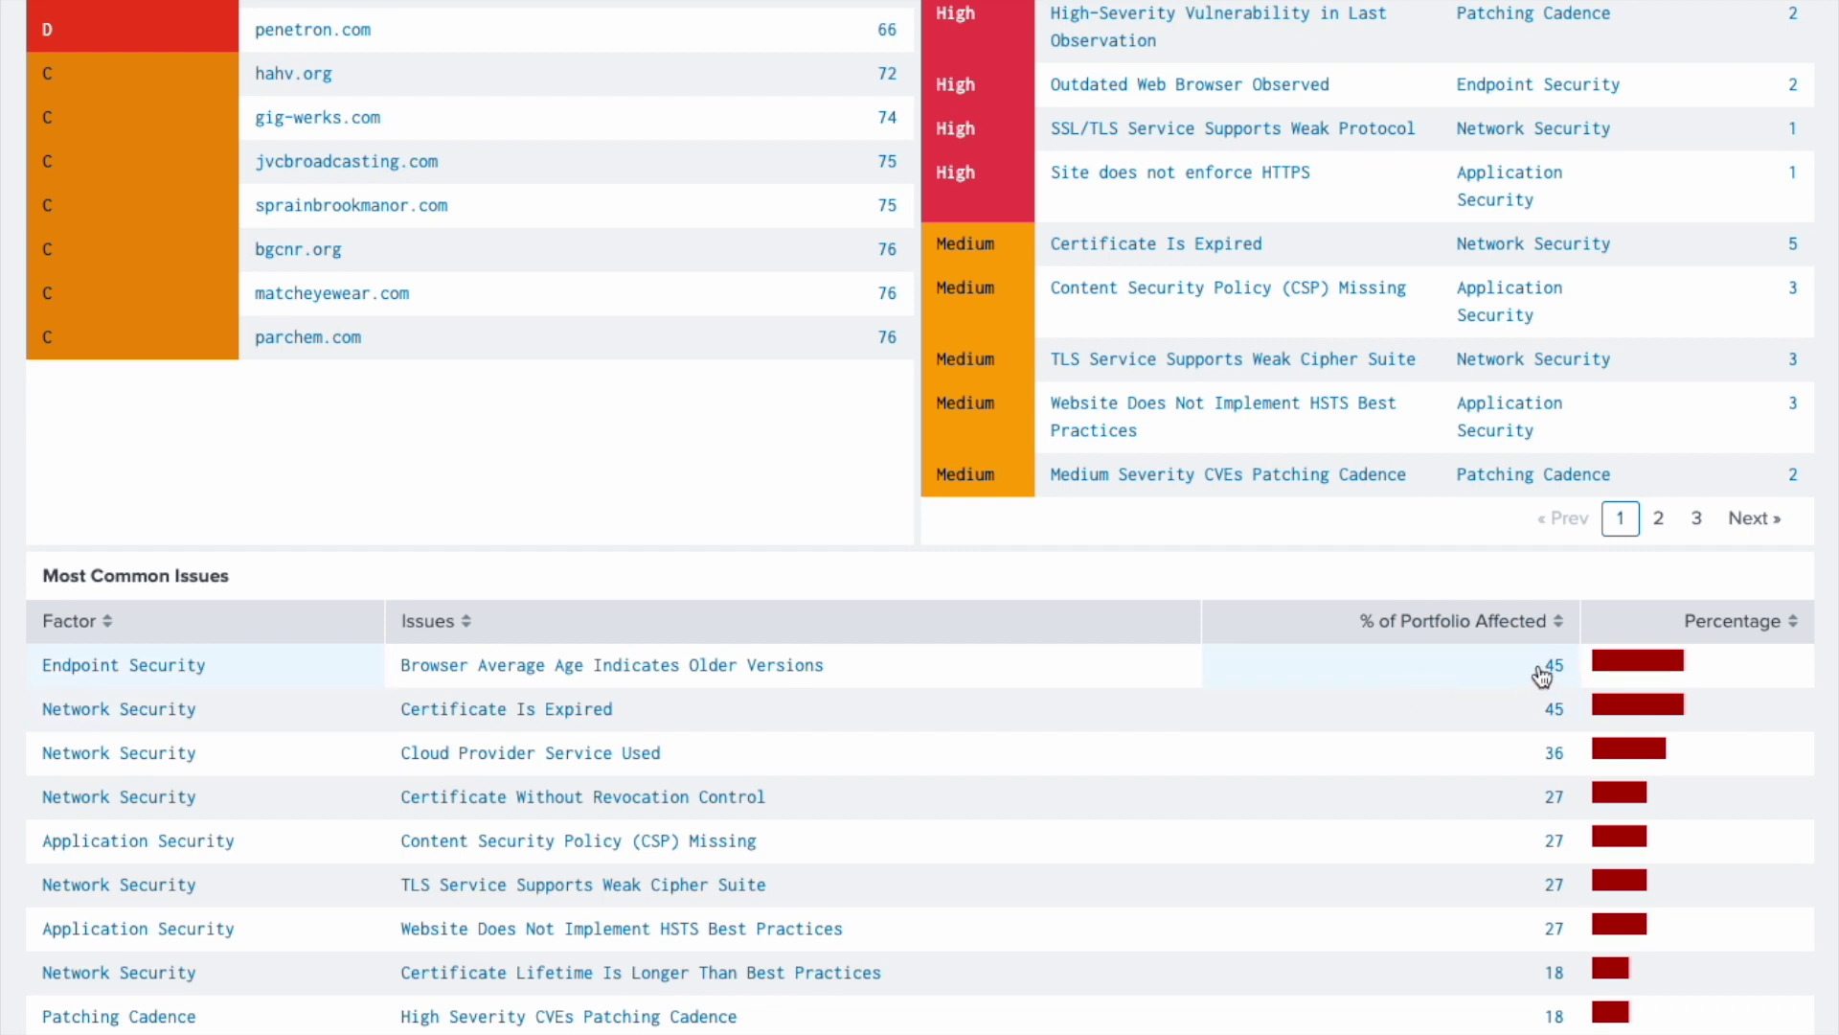
pyautogui.scroll(3, 1544, 668)
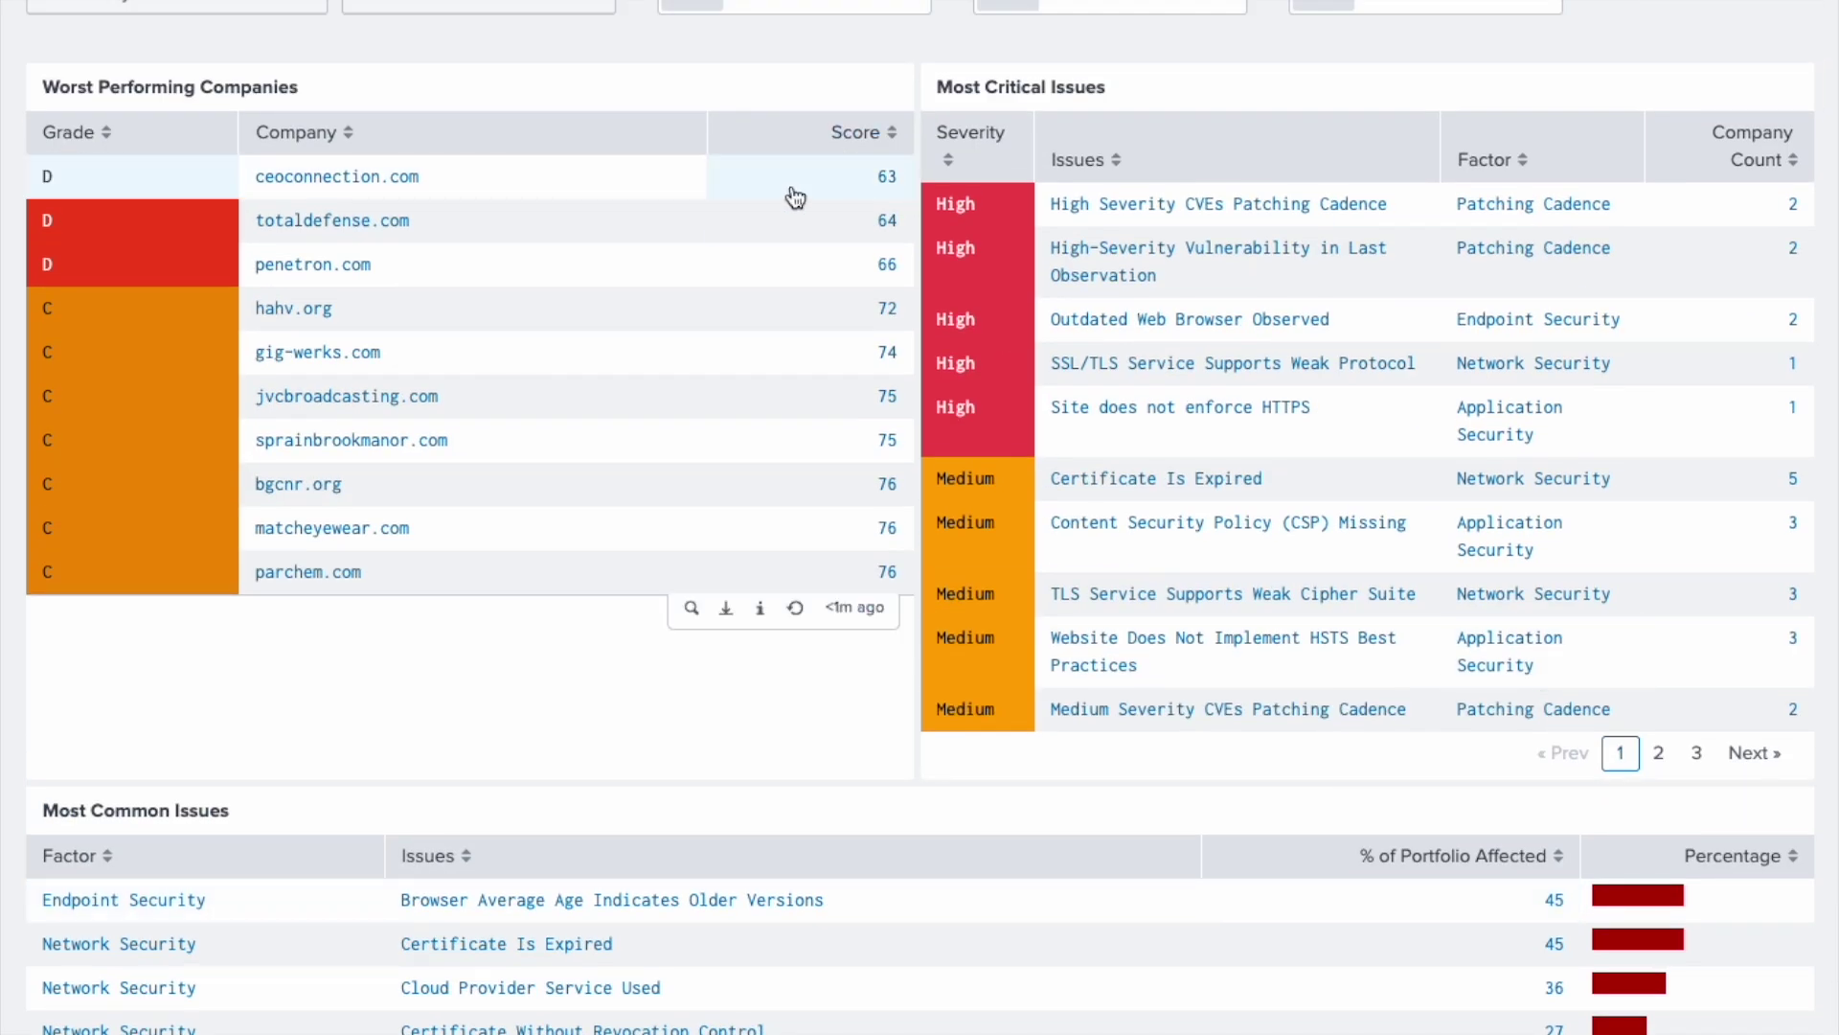
pyautogui.scroll(-2, 1548, 279)
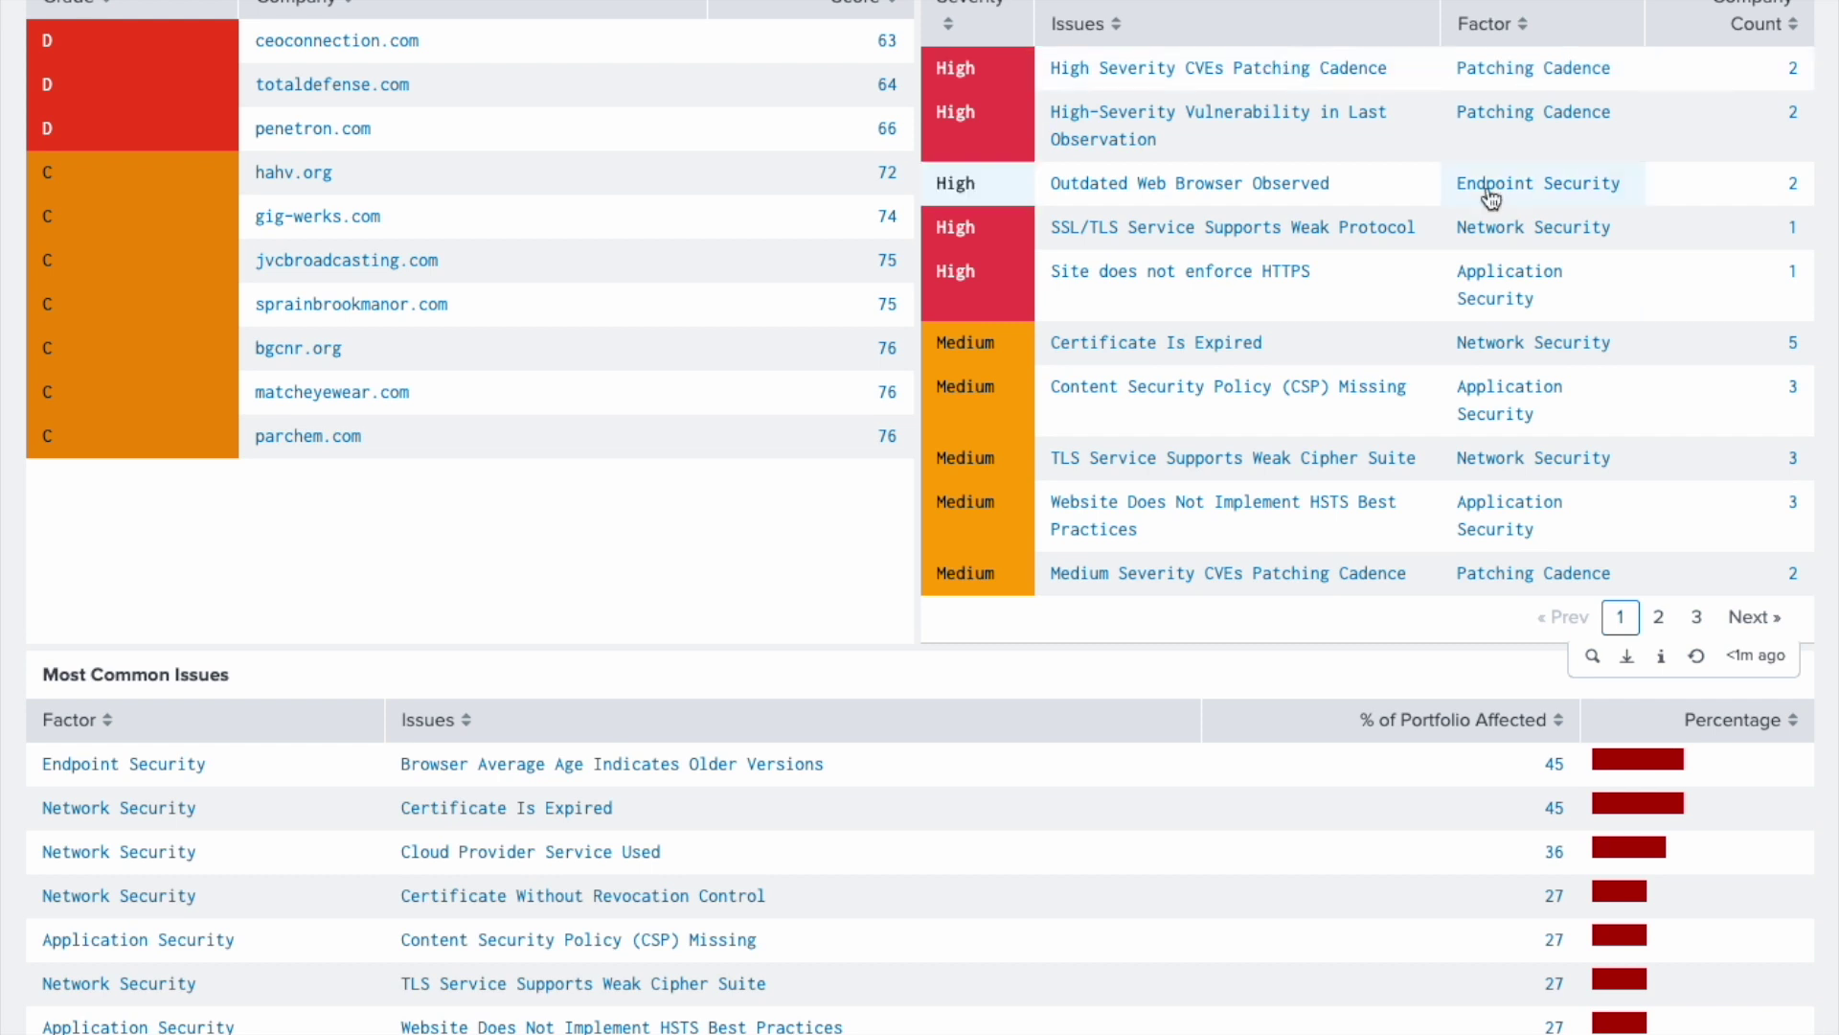
pyautogui.scroll(-1, 1491, 197)
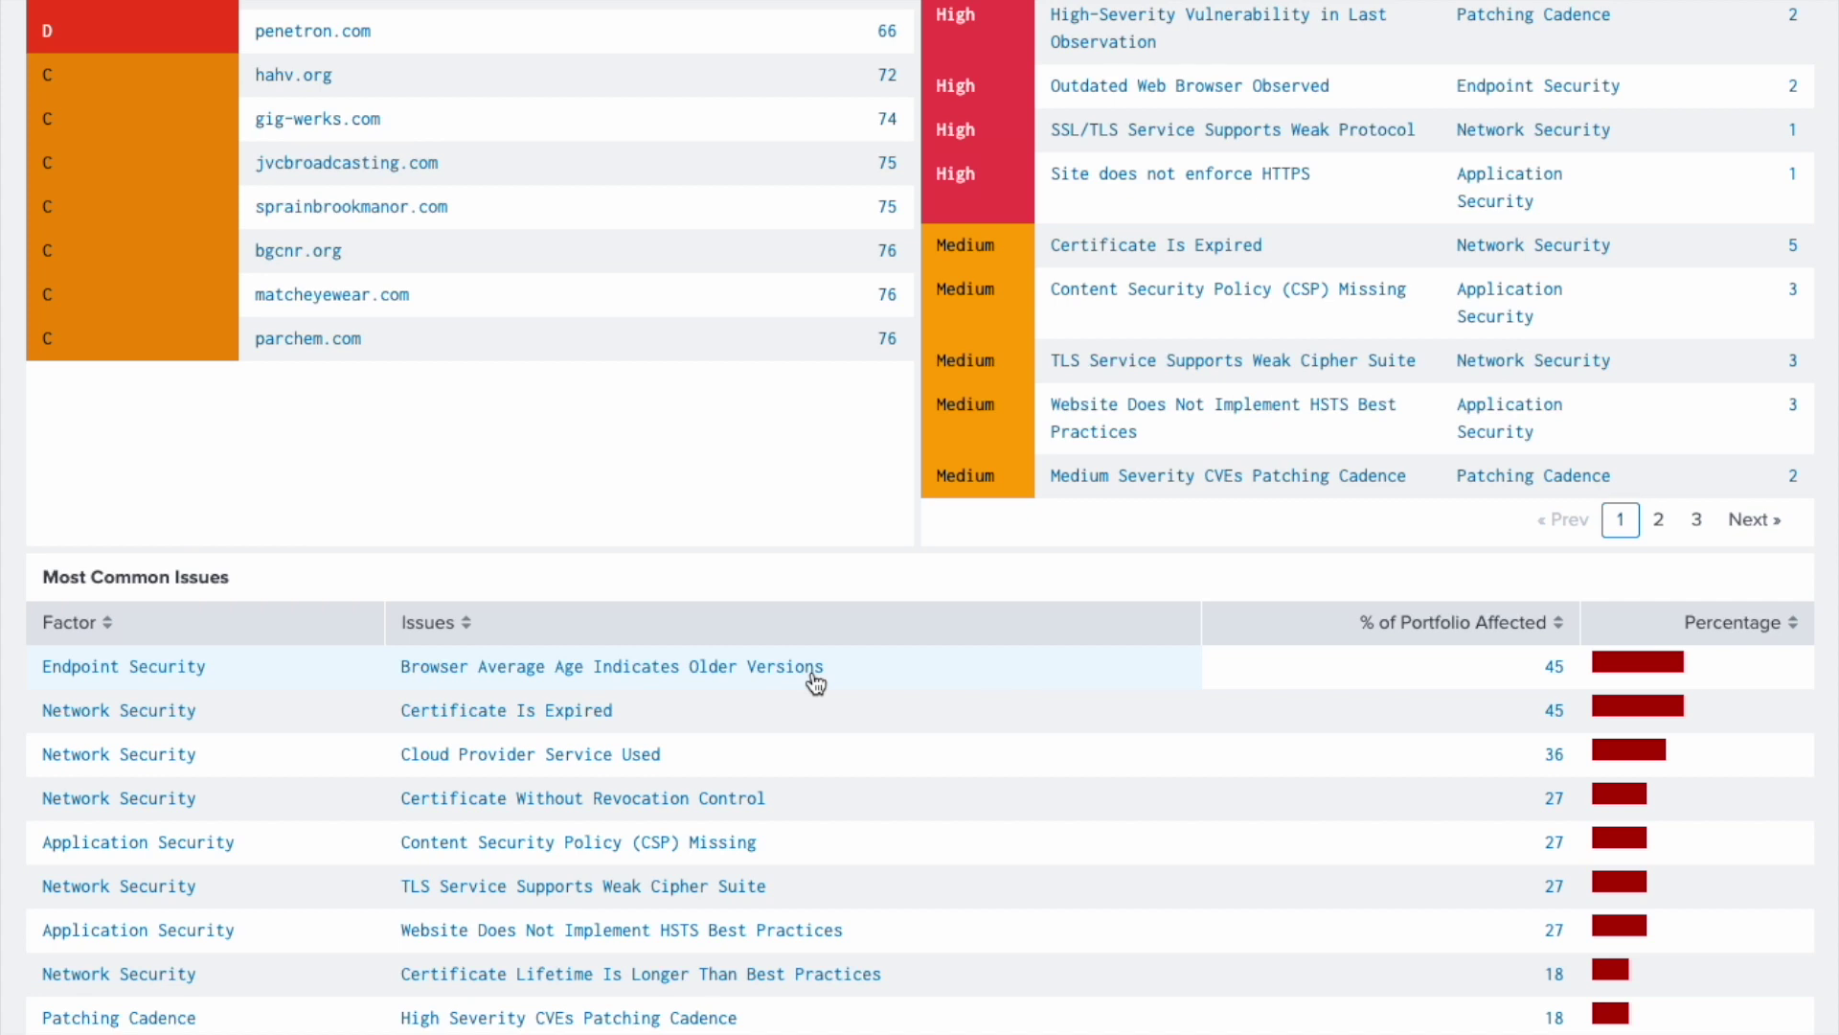
pyautogui.scroll(4, 816, 682)
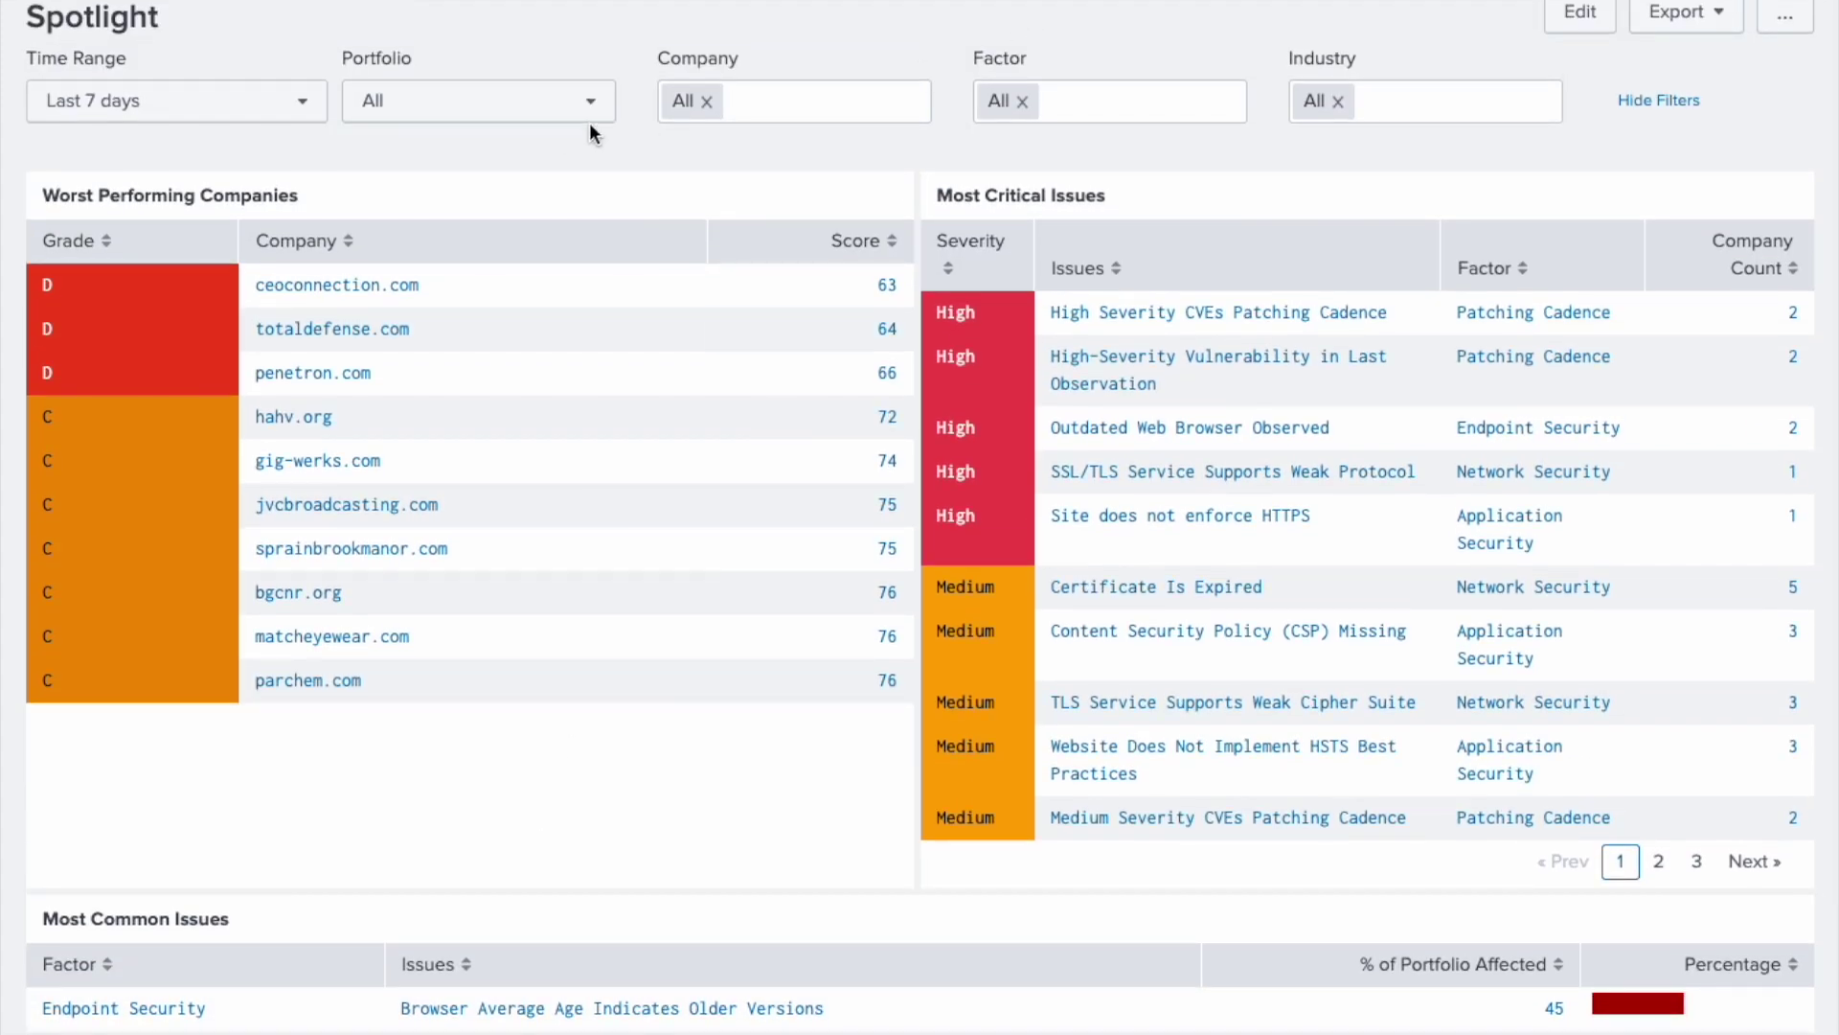